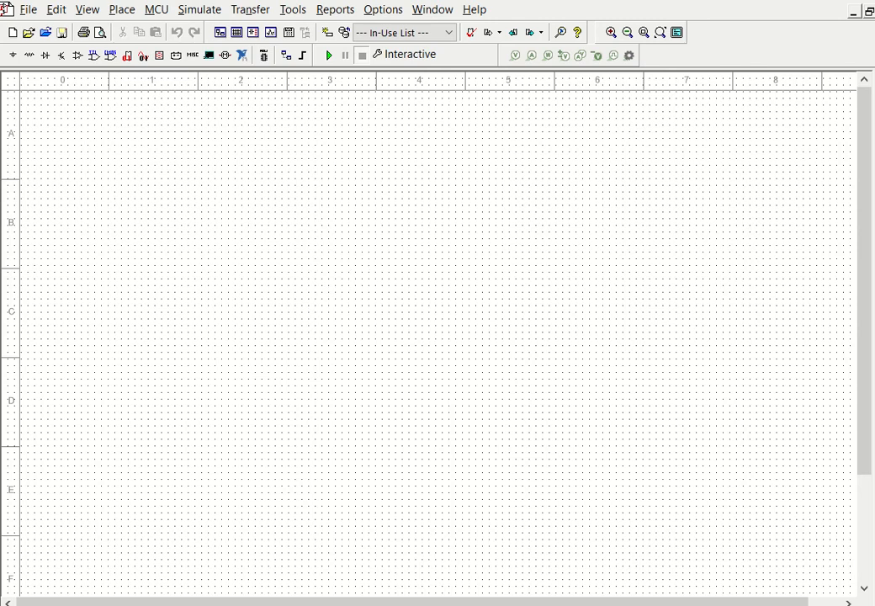
# Switch to Paint and handwrite the headings "XOR" and "X-NOR" side by side across the top of the blank canvas
pyautogui.hotkey('alt', 'Tab')
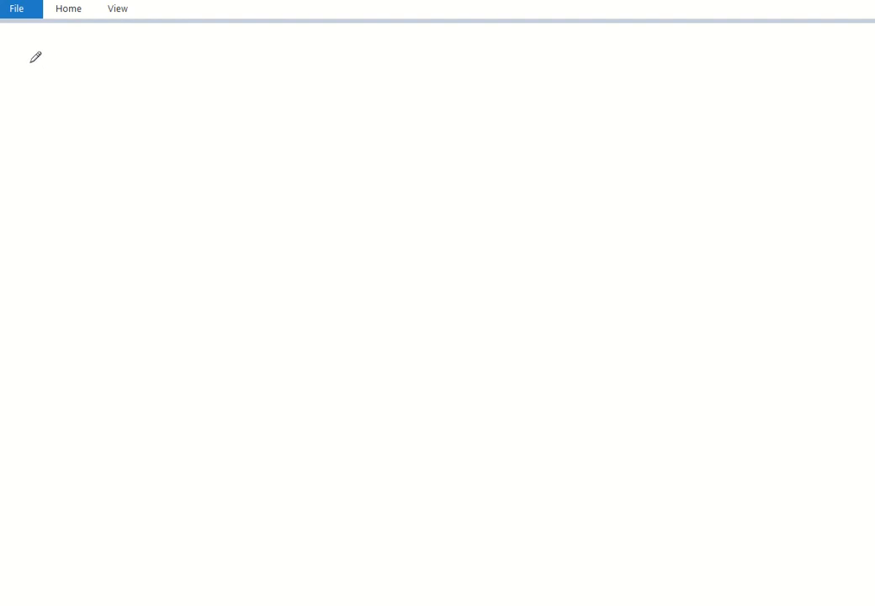
pyautogui.moveTo(22, 42)
pyautogui.mouseDown()
pyautogui.moveTo(43, 54)
pyautogui.moveTo(20, 63)
pyautogui.mouseUp()
pyautogui.moveTo(64, 39)
pyautogui.mouseDown()
pyautogui.moveTo(62, 54)
pyautogui.moveTo(70, 39)
pyautogui.moveTo(83, 60)
pyautogui.moveTo(121, 32)
pyautogui.moveTo(88, 47)
pyautogui.moveTo(112, 63)
pyautogui.mouseUp()
pyautogui.moveTo(527, 36)
pyautogui.mouseDown()
pyautogui.moveTo(557, 57)
pyautogui.moveTo(532, 64)
pyautogui.moveTo(589, 52)
pyautogui.moveTo(607, 60)
pyautogui.mouseUp()
pyautogui.moveTo(611, 35)
pyautogui.mouseDown()
pyautogui.moveTo(602, 46)
pyautogui.moveTo(623, 56)
pyautogui.mouseUp()
pyautogui.moveTo(623, 55)
pyautogui.mouseDown()
pyautogui.moveTo(625, 36)
pyautogui.moveTo(658, 59)
pyautogui.moveTo(657, 39)
pyautogui.moveTo(672, 52)
pyautogui.moveTo(688, 34)
pyautogui.moveTo(674, 51)
pyautogui.moveTo(706, 61)
pyautogui.mouseUp()
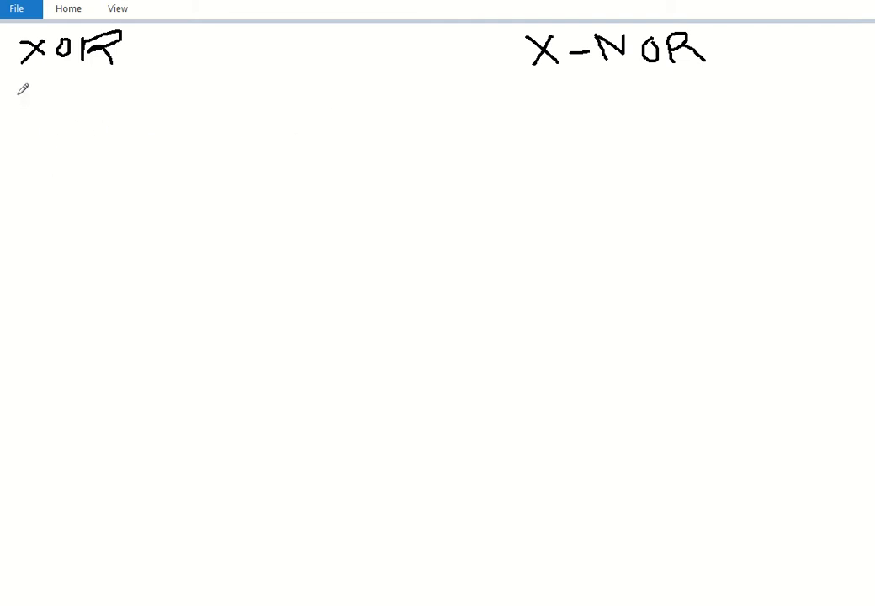
# Handwrite F = A⊕B under the XOR heading and T = X⊕Y with an overbar across X⊕Y under the X-NOR heading
pyautogui.moveTo(18, 91)
pyautogui.mouseDown()
pyautogui.moveTo(16, 118)
pyautogui.moveTo(35, 90)
pyautogui.moveTo(46, 103)
pyautogui.moveTo(88, 98)
pyautogui.moveTo(68, 107)
pyautogui.moveTo(95, 108)
pyautogui.moveTo(139, 91)
pyautogui.moveTo(143, 113)
pyautogui.moveTo(148, 102)
pyautogui.moveTo(174, 113)
pyautogui.moveTo(177, 88)
pyautogui.moveTo(160, 98)
pyautogui.moveTo(188, 117)
pyautogui.moveTo(192, 92)
pyautogui.moveTo(194, 117)
pyautogui.moveTo(210, 90)
pyautogui.moveTo(199, 101)
pyautogui.moveTo(210, 112)
pyautogui.mouseUp()
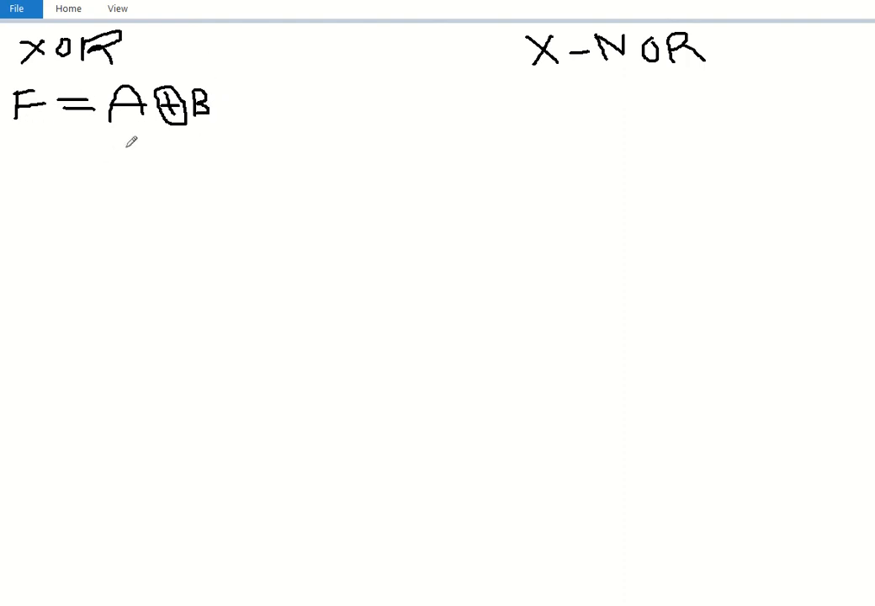
pyautogui.moveTo(502, 126)
pyautogui.mouseDown()
pyautogui.moveTo(493, 93)
pyautogui.moveTo(514, 89)
pyautogui.moveTo(478, 100)
pyautogui.moveTo(544, 94)
pyautogui.moveTo(537, 107)
pyautogui.moveTo(610, 110)
pyautogui.moveTo(605, 93)
pyautogui.moveTo(594, 115)
pyautogui.moveTo(666, 86)
pyautogui.moveTo(661, 108)
pyautogui.mouseUp()
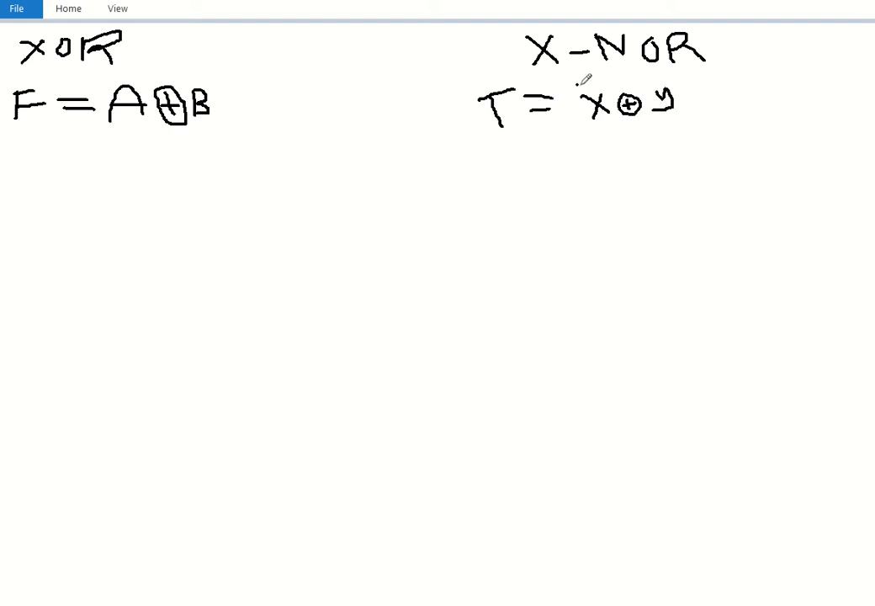
pyautogui.moveTo(576, 85); pyautogui.dragTo(666, 78)
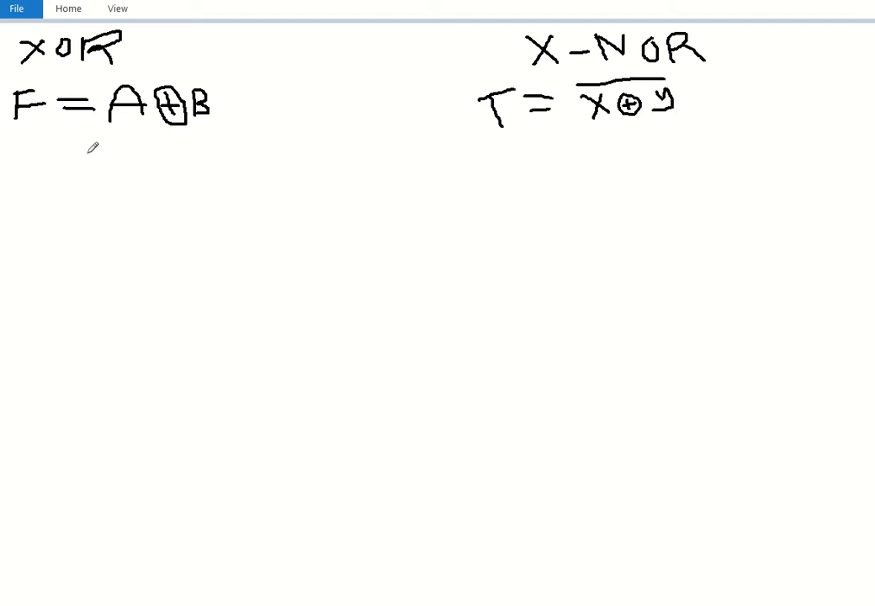
# Write the expanded XOR expression = AB̄ + ĀB beneath F = A⊕B
pyautogui.moveTo(69, 148)
pyautogui.mouseDown()
pyautogui.moveTo(87, 144)
pyautogui.moveTo(69, 160)
pyautogui.moveTo(118, 149)
pyautogui.moveTo(135, 176)
pyautogui.moveTo(133, 164)
pyautogui.moveTo(153, 177)
pyautogui.moveTo(154, 146)
pyautogui.moveTo(165, 145)
pyautogui.moveTo(153, 175)
pyautogui.mouseUp()
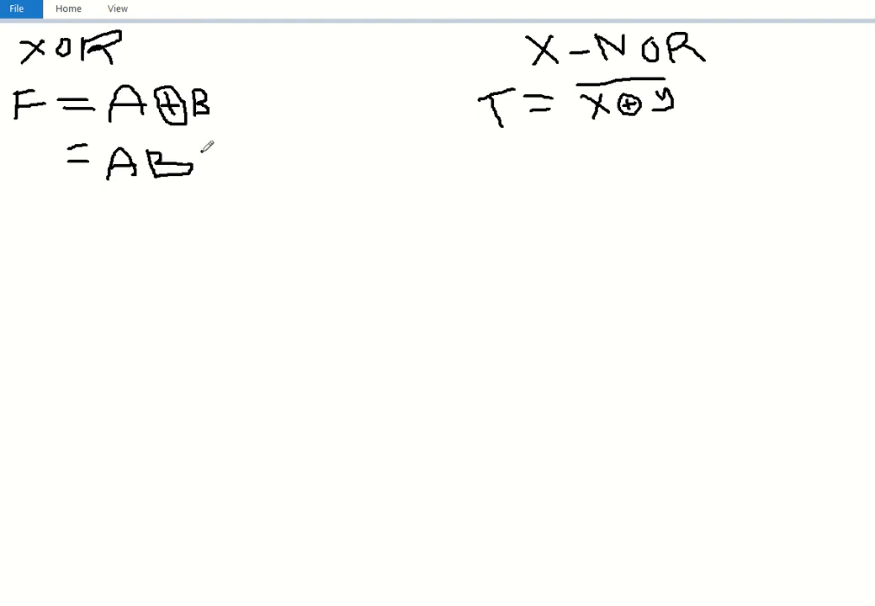
pyautogui.moveTo(203, 152); pyautogui.dragTo(219, 165)
pyautogui.moveTo(149, 142); pyautogui.dragTo(180, 142)
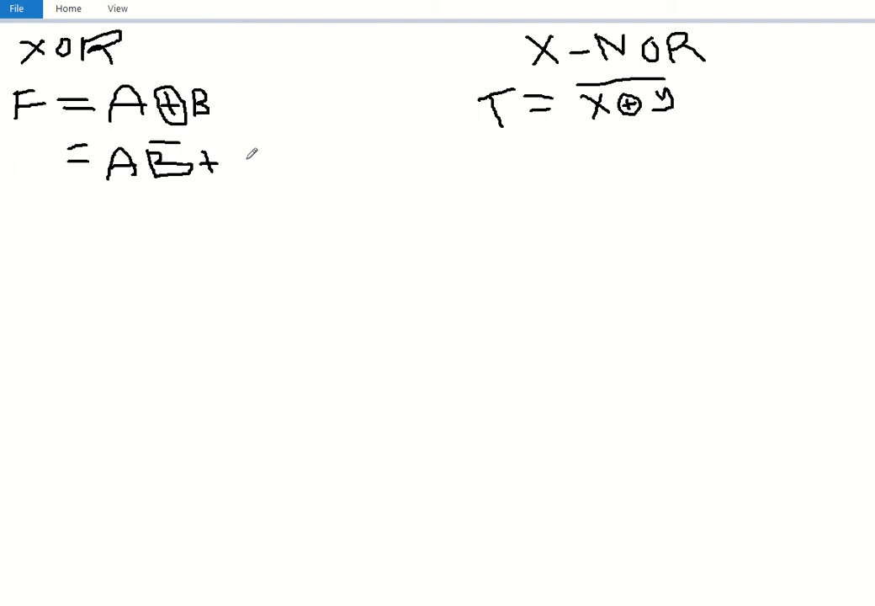
pyautogui.moveTo(233, 162)
pyautogui.mouseDown()
pyautogui.moveTo(233, 173)
pyautogui.moveTo(239, 149)
pyautogui.moveTo(250, 174)
pyautogui.moveTo(247, 146)
pyautogui.moveTo(256, 174)
pyautogui.moveTo(261, 152)
pyautogui.moveTo(269, 160)
pyautogui.moveTo(275, 172)
pyautogui.moveTo(262, 174)
pyautogui.mouseUp()
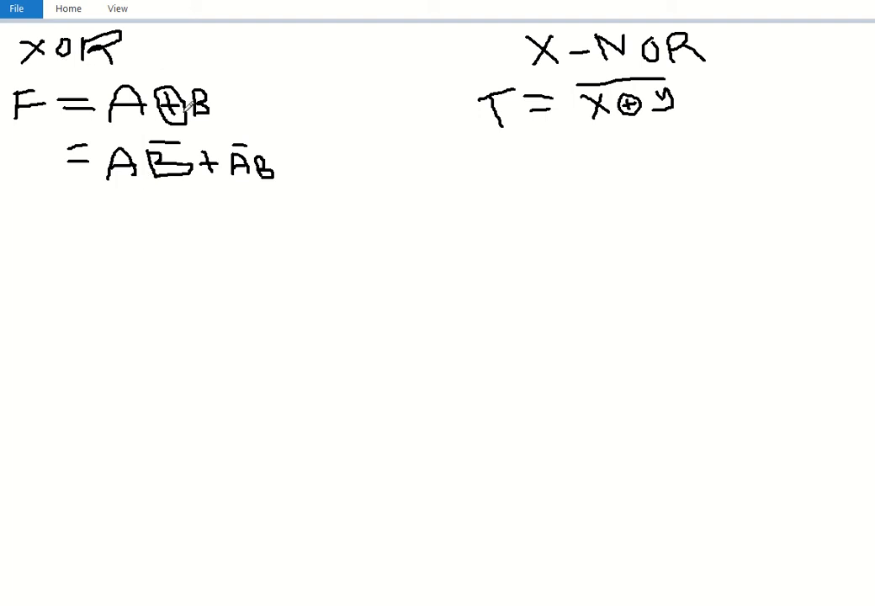
# Draw a two-input XOR gate symbol with an output line beside the XOR heading
pyautogui.moveTo(230, 39); pyautogui.dragTo(282, 38)
pyautogui.moveTo(231, 48)
pyautogui.mouseDown()
pyautogui.moveTo(283, 48)
pyautogui.moveTo(289, 71)
pyautogui.mouseUp()
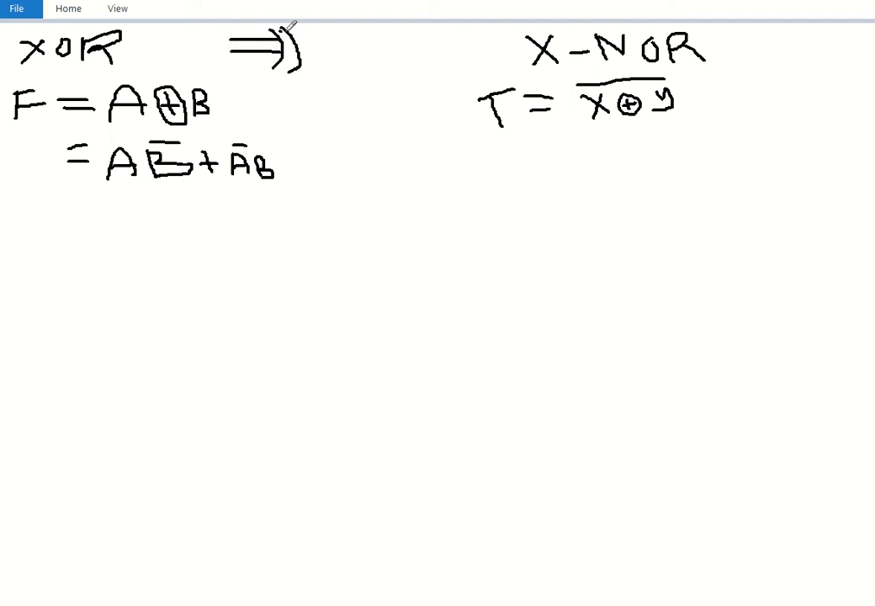
pyautogui.moveTo(287, 27)
pyautogui.mouseDown()
pyautogui.moveTo(332, 31)
pyautogui.moveTo(292, 70)
pyautogui.mouseUp()
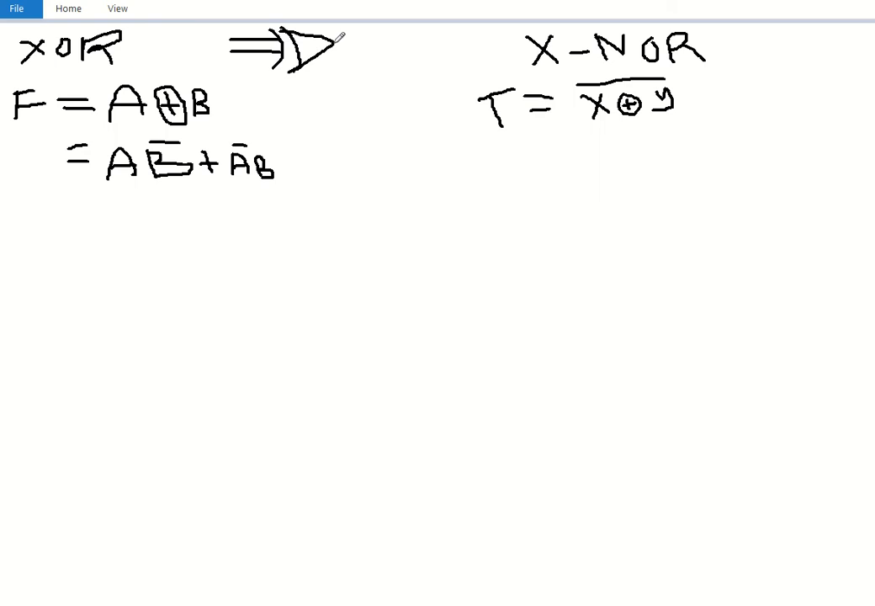
pyautogui.moveTo(335, 41); pyautogui.dragTo(362, 41)
# Draw two short input lines below the XOR expression and label them A and B
pyautogui.moveTo(24, 217)
pyautogui.mouseDown()
pyautogui.moveTo(56, 217)
pyautogui.moveTo(54, 232)
pyautogui.mouseUp()
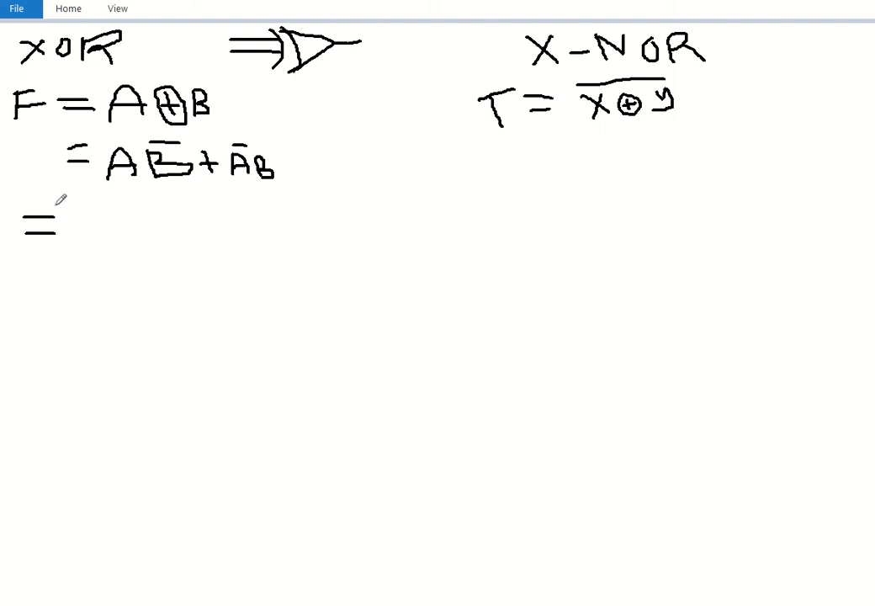
pyautogui.moveTo(53, 196); pyautogui.dragTo(65, 250)
pyautogui.hotkey('ctrl', 'z')
pyautogui.moveTo(11, 211)
pyautogui.mouseDown()
pyautogui.moveTo(28, 192)
pyautogui.moveTo(22, 207)
pyautogui.moveTo(15, 201)
pyautogui.mouseUp()
pyautogui.moveTo(13, 255)
pyautogui.mouseDown()
pyautogui.moveTo(14, 269)
pyautogui.moveTo(14, 254)
pyautogui.moveTo(31, 257)
pyautogui.moveTo(25, 264)
pyautogui.mouseUp()
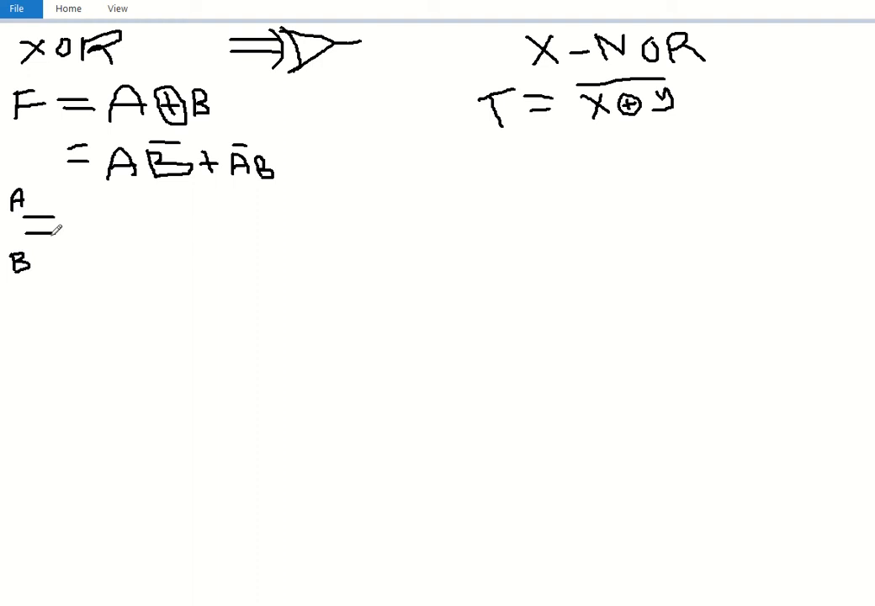
# Draw an inverter on line B and feed it with line A into an AND gate with an output line
pyautogui.moveTo(83, 233)
pyautogui.mouseDown()
pyautogui.moveTo(139, 234)
pyautogui.moveTo(136, 250)
pyautogui.moveTo(155, 238)
pyautogui.moveTo(138, 248)
pyautogui.moveTo(190, 240)
pyautogui.mouseUp()
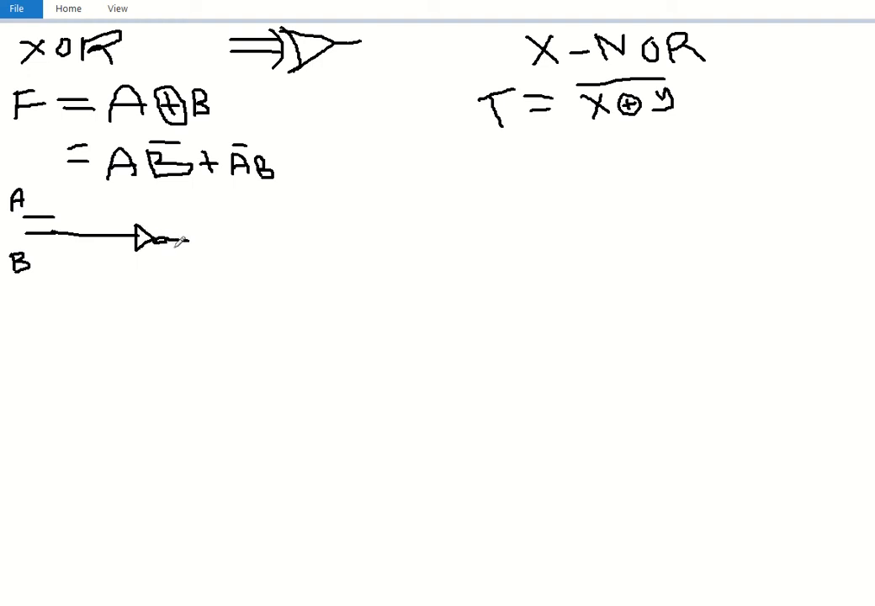
pyautogui.moveTo(54, 216)
pyautogui.mouseDown()
pyautogui.moveTo(182, 215)
pyautogui.moveTo(193, 257)
pyautogui.mouseUp()
pyautogui.moveTo(180, 202)
pyautogui.mouseDown()
pyautogui.moveTo(192, 202)
pyautogui.moveTo(220, 225)
pyautogui.moveTo(198, 255)
pyautogui.mouseUp()
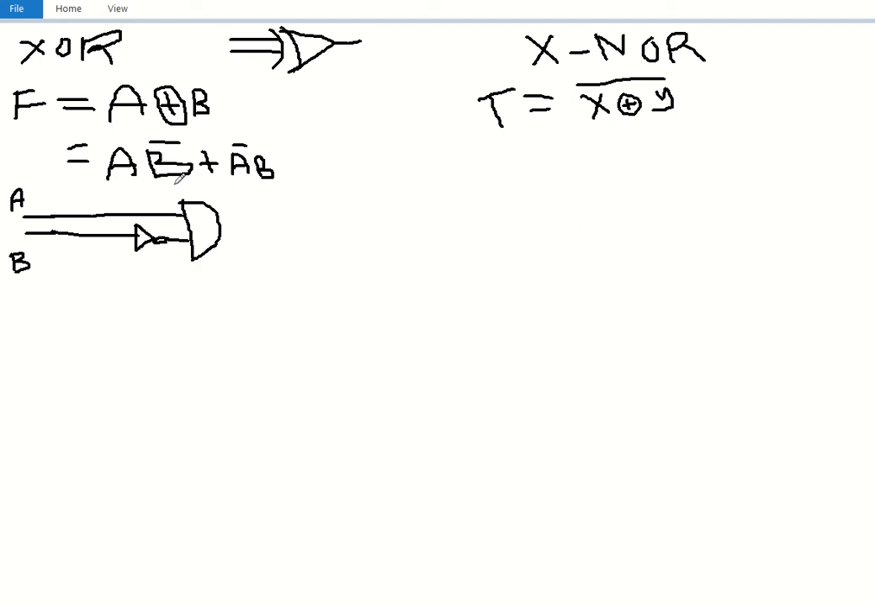
pyautogui.moveTo(221, 227); pyautogui.dragTo(249, 226)
# Branch line B and an inverted line A into a second AND gate below the first, and extend both gate outputs
pyautogui.moveTo(111, 238)
pyautogui.mouseDown()
pyautogui.moveTo(104, 276)
pyautogui.moveTo(151, 288)
pyautogui.moveTo(239, 289)
pyautogui.mouseUp()
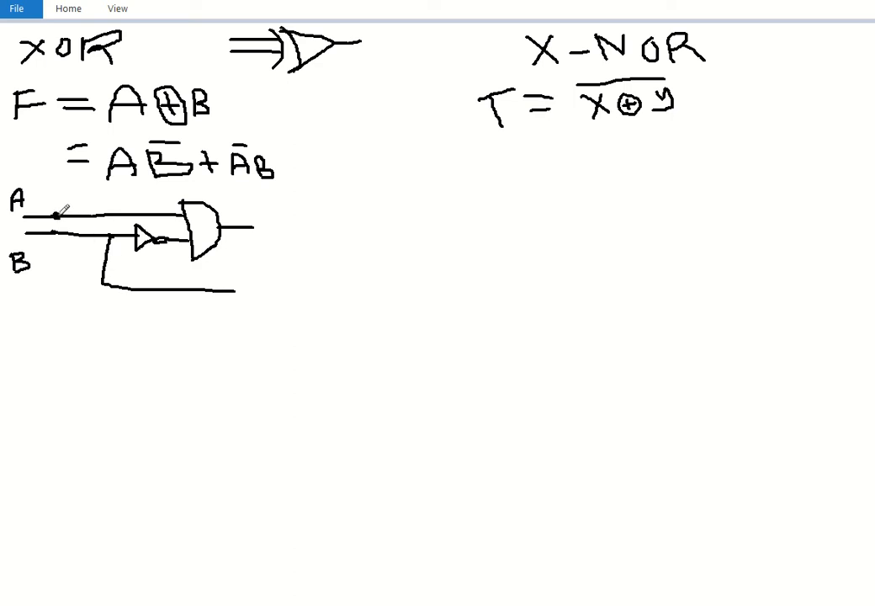
pyautogui.moveTo(57, 215)
pyautogui.mouseDown()
pyautogui.moveTo(42, 178)
pyautogui.moveTo(10, 187)
pyautogui.moveTo(6, 266)
pyautogui.moveTo(16, 290)
pyautogui.moveTo(59, 315)
pyautogui.moveTo(129, 327)
pyautogui.mouseUp()
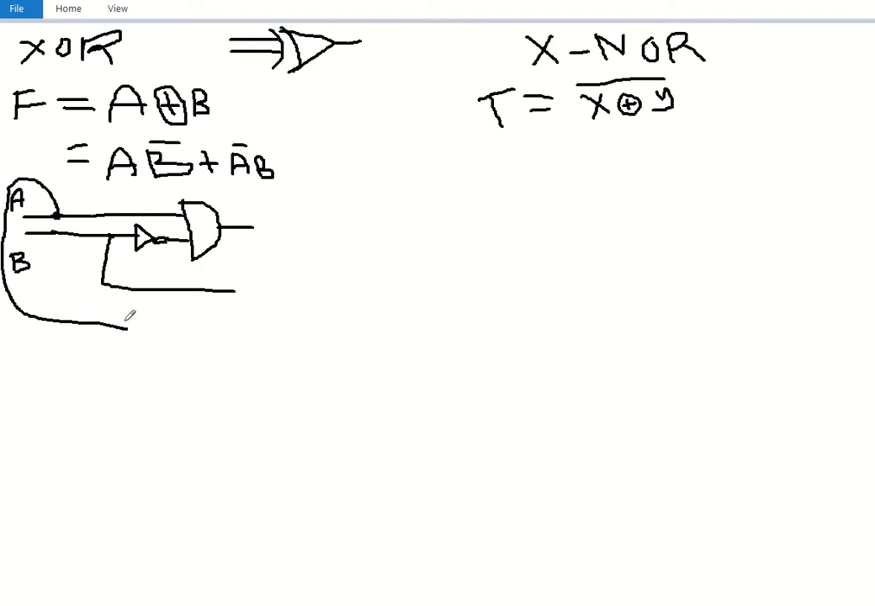
pyautogui.moveTo(125, 323)
pyautogui.mouseDown()
pyautogui.moveTo(124, 345)
pyautogui.moveTo(235, 307)
pyautogui.mouseUp()
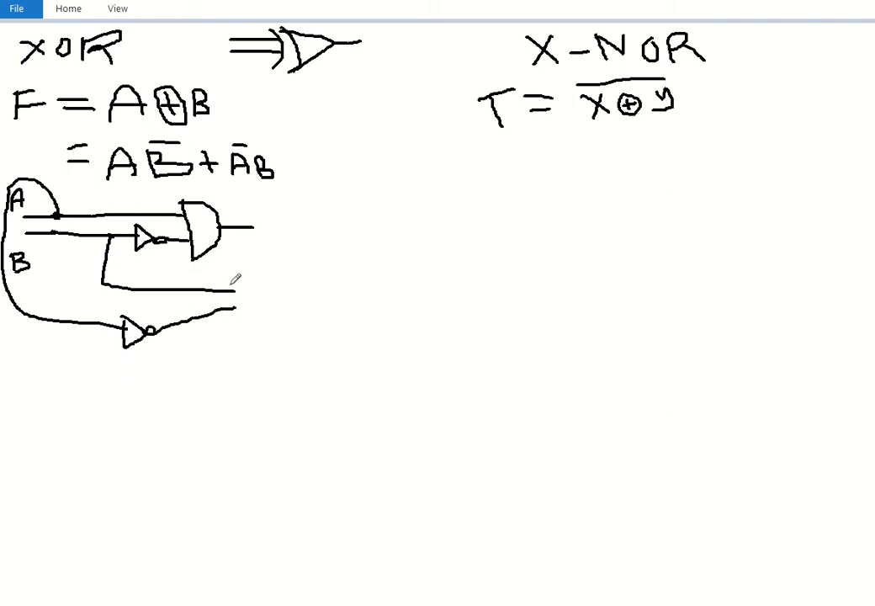
pyautogui.moveTo(227, 269); pyautogui.dragTo(234, 324)
pyautogui.moveTo(229, 271)
pyautogui.mouseDown()
pyautogui.moveTo(260, 287)
pyautogui.moveTo(241, 315)
pyautogui.moveTo(277, 289)
pyautogui.moveTo(270, 252)
pyautogui.moveTo(284, 249)
pyautogui.moveTo(278, 226)
pyautogui.mouseUp()
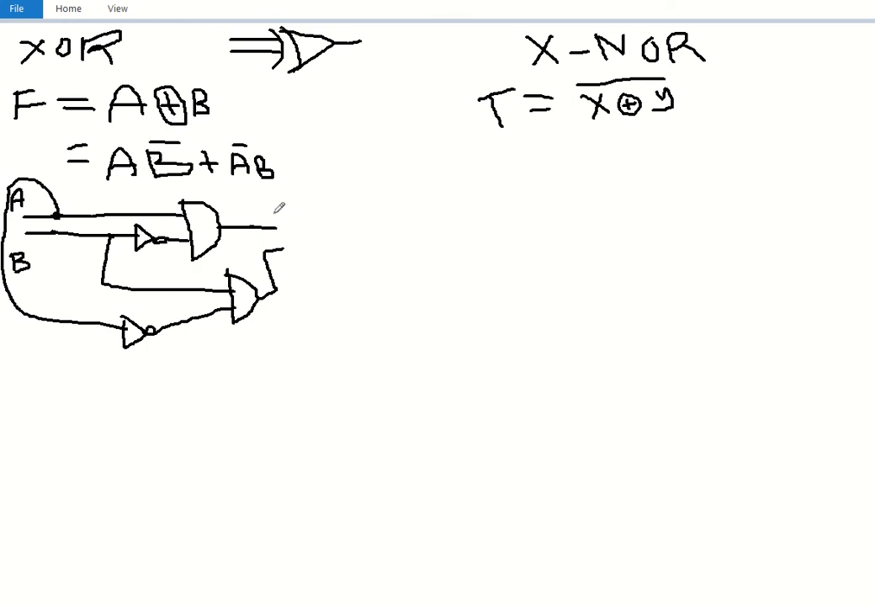
# Draw an OR gate joining the two AND outputs and label its output line F
pyautogui.moveTo(271, 213); pyautogui.dragTo(281, 266)
pyautogui.moveTo(271, 212)
pyautogui.mouseDown()
pyautogui.moveTo(326, 232)
pyautogui.moveTo(282, 261)
pyautogui.mouseUp()
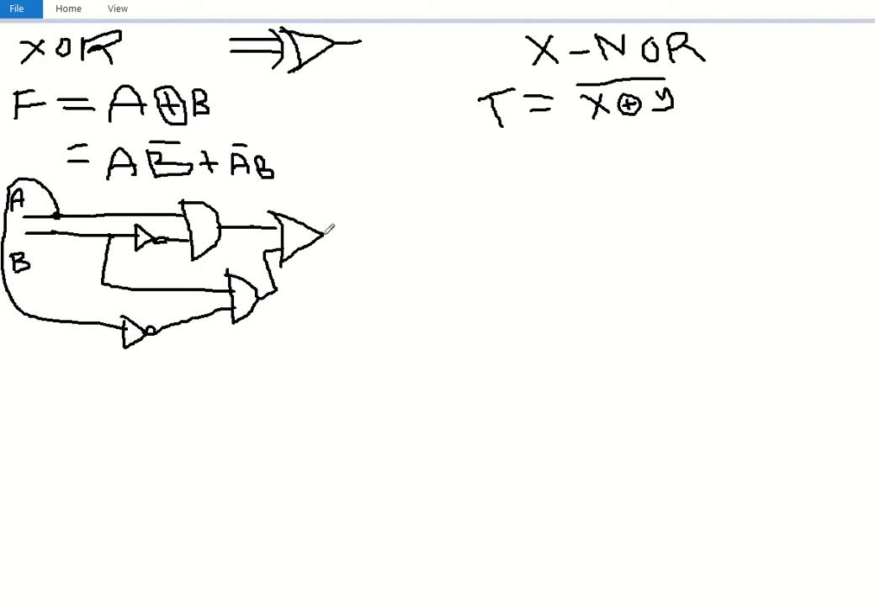
pyautogui.moveTo(327, 231); pyautogui.dragTo(387, 225)
pyautogui.moveTo(352, 216)
pyautogui.mouseDown()
pyautogui.moveTo(355, 190)
pyautogui.moveTo(374, 191)
pyautogui.moveTo(365, 202)
pyautogui.moveTo(374, 202)
pyautogui.mouseUp()
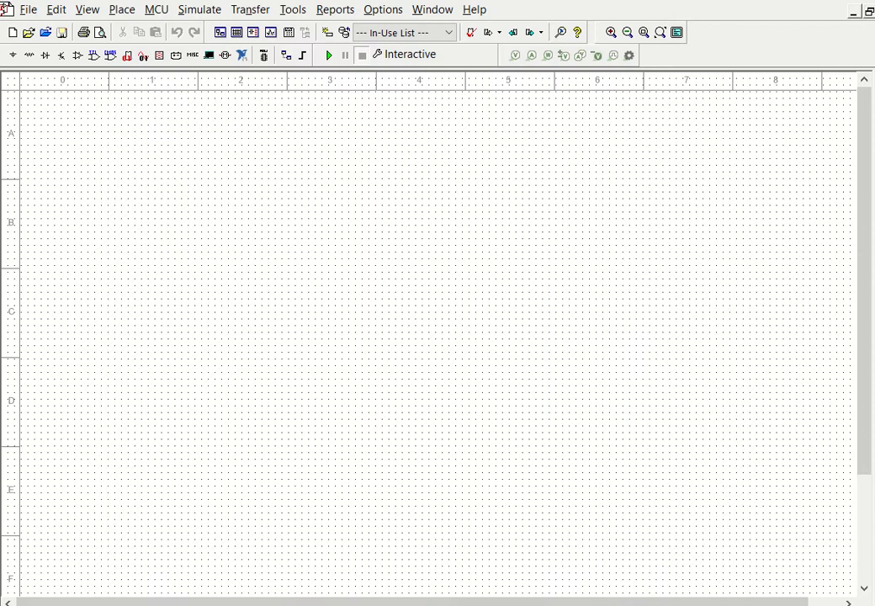
# Switch to Multisim and resize its window so that it sits beside the XOR circuit sketch in Paint
pyautogui.moveTo(808, 54); pyautogui.dragTo(552, 80)
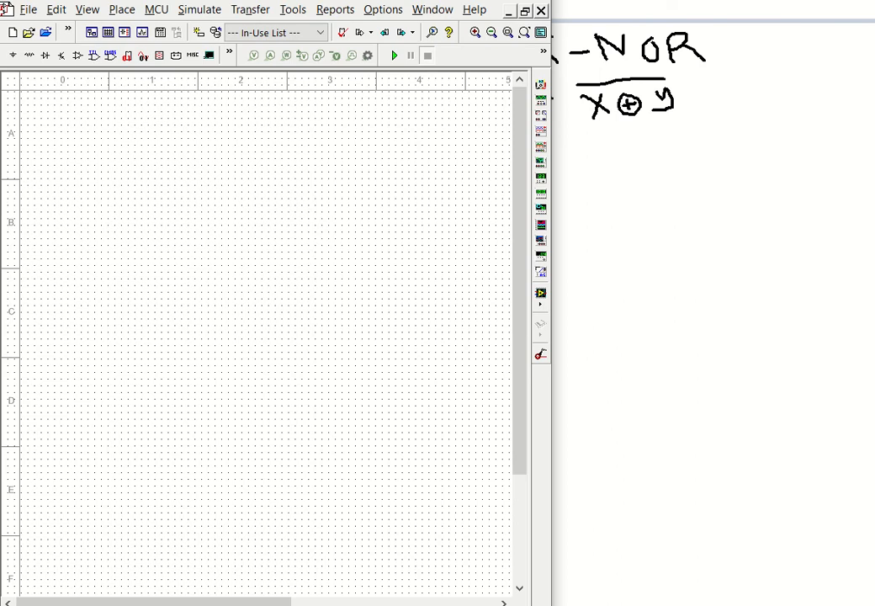
pyautogui.hotkey('alt', 'Tab')
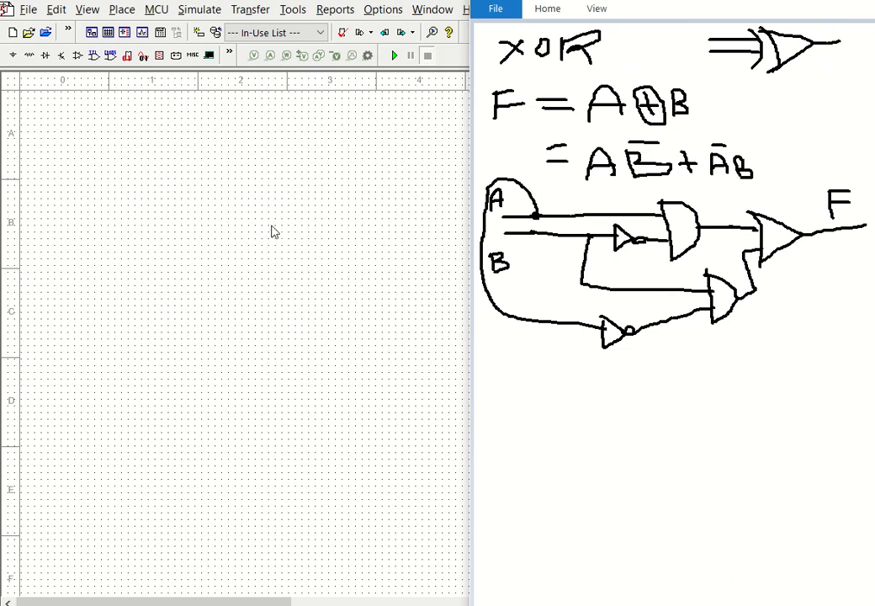
pyautogui.click(220, 229)
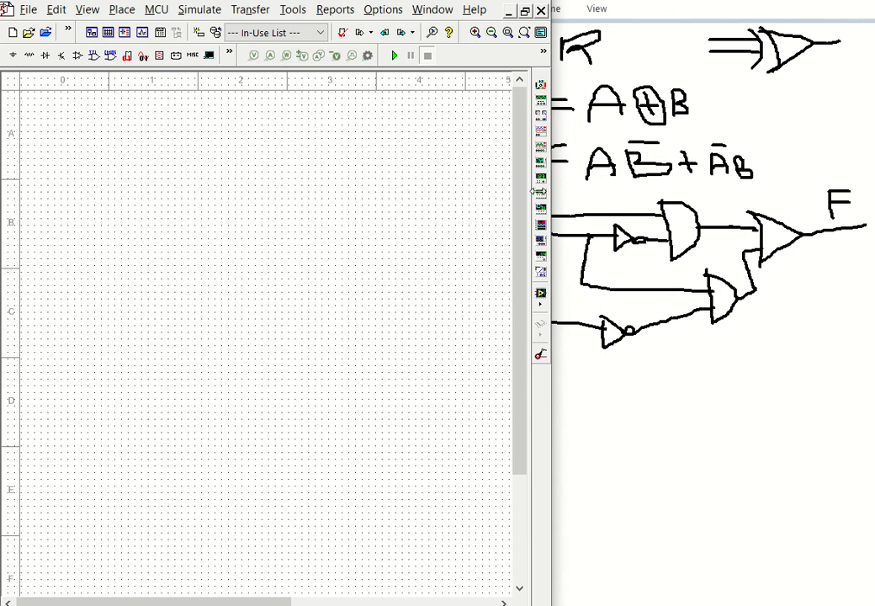
pyautogui.moveTo(553, 192); pyautogui.dragTo(485, 193)
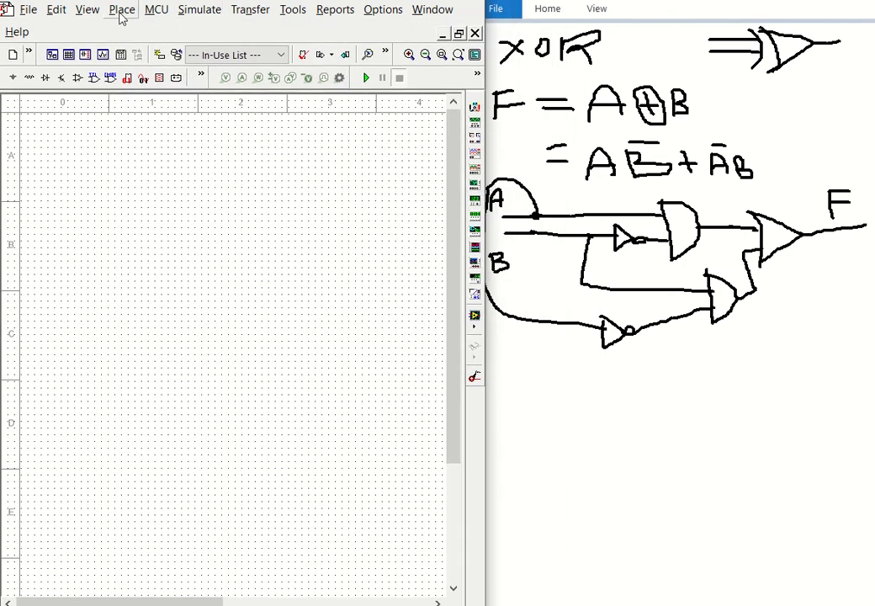
# Place two INTERACTIVE_DIGITAL_CONSTANT components from the DIGITAL_SOURCES family, one above the other, near the schematic's left edge
pyautogui.click(122, 15)
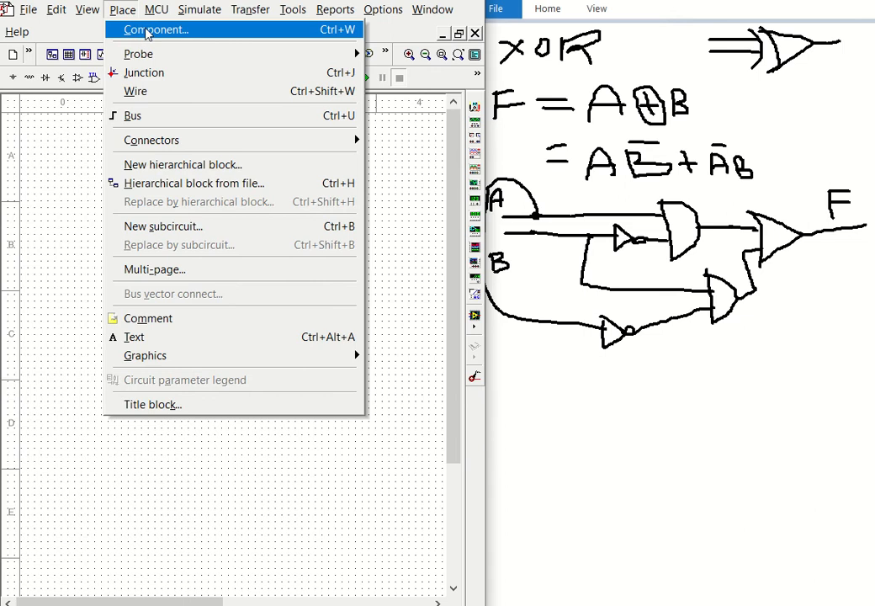
pyautogui.click(147, 30)
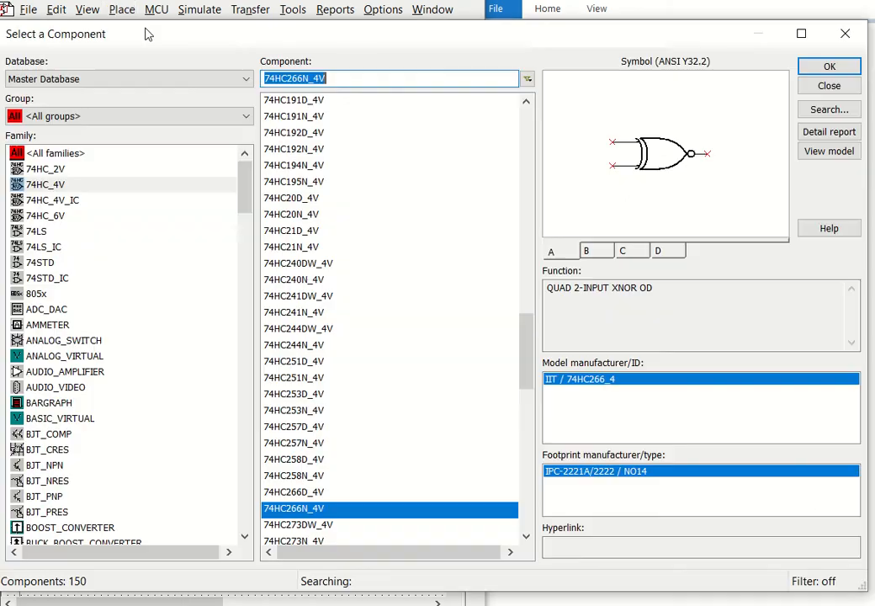
pyautogui.click(107, 120)
pyautogui.click(78, 148)
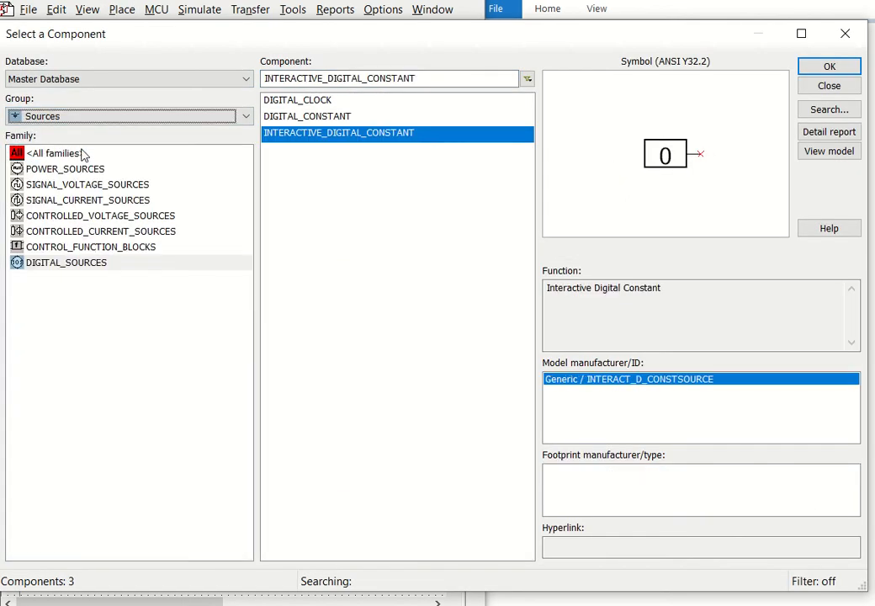
pyautogui.click(82, 264)
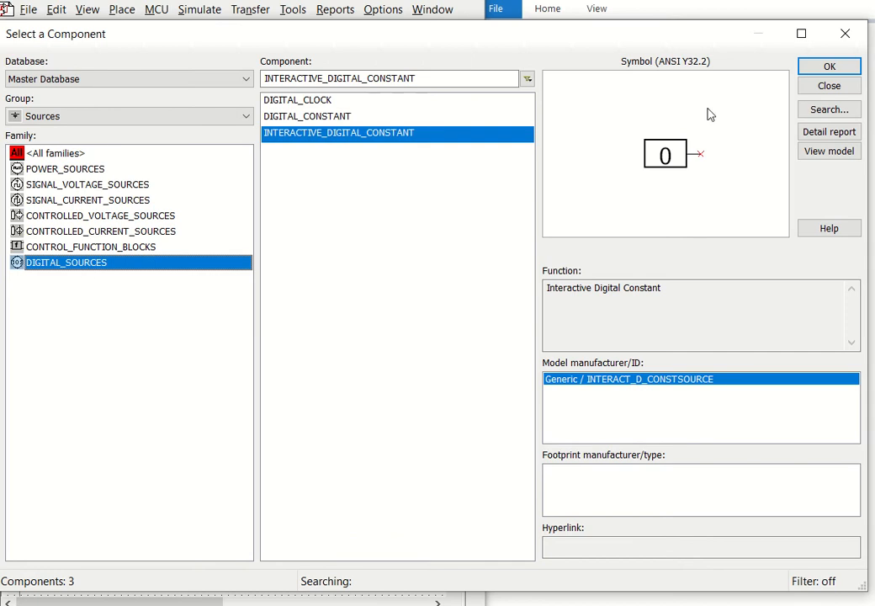
pyautogui.click(829, 66)
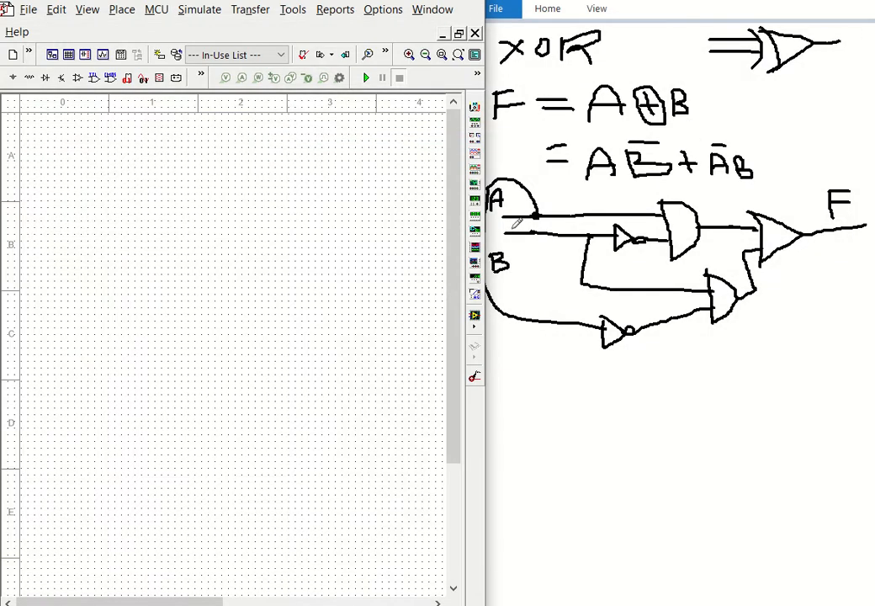
pyautogui.click(68, 155)
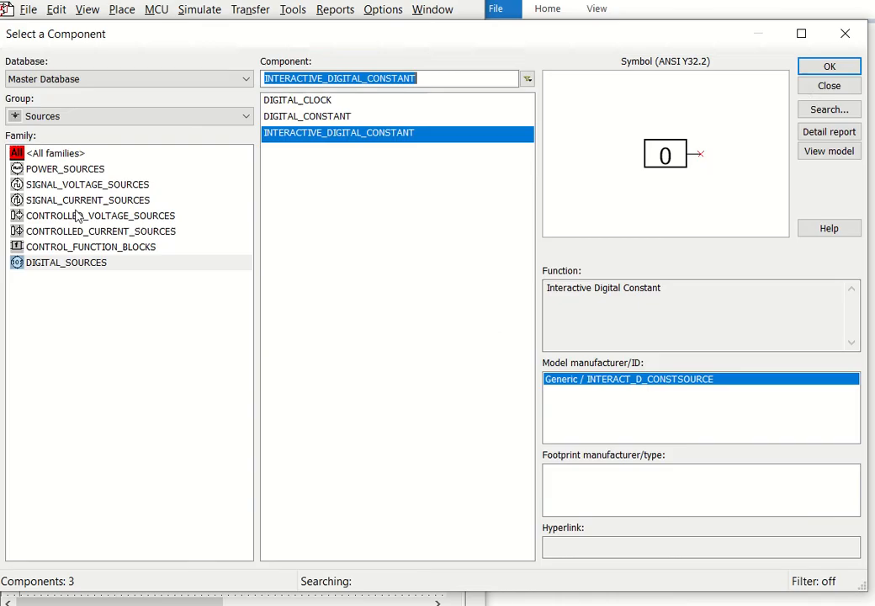
pyautogui.click(829, 67)
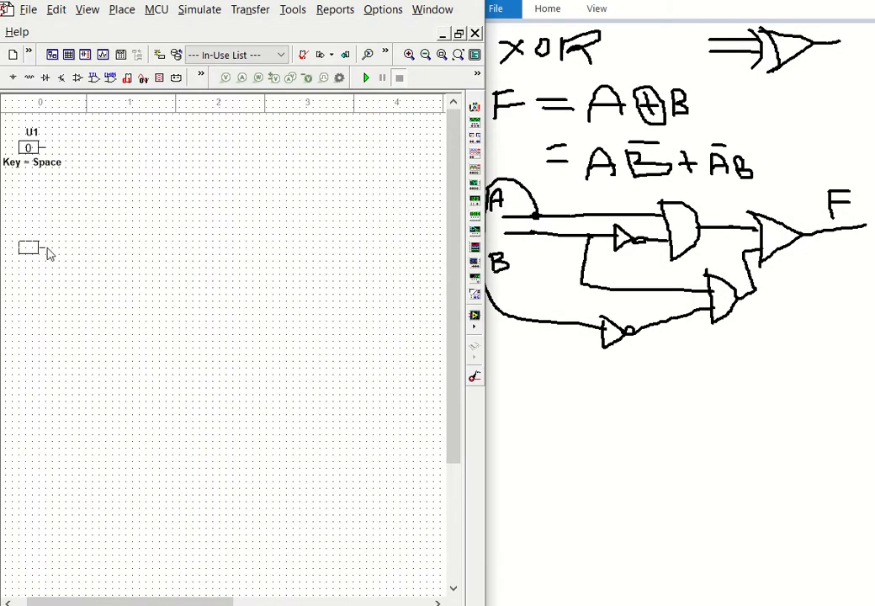
pyautogui.click(45, 277)
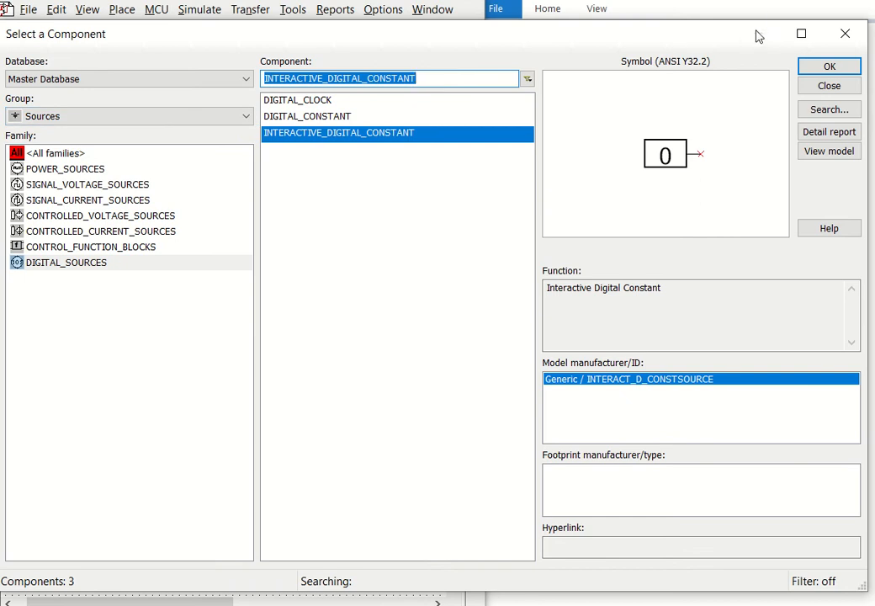
pyautogui.click(845, 33)
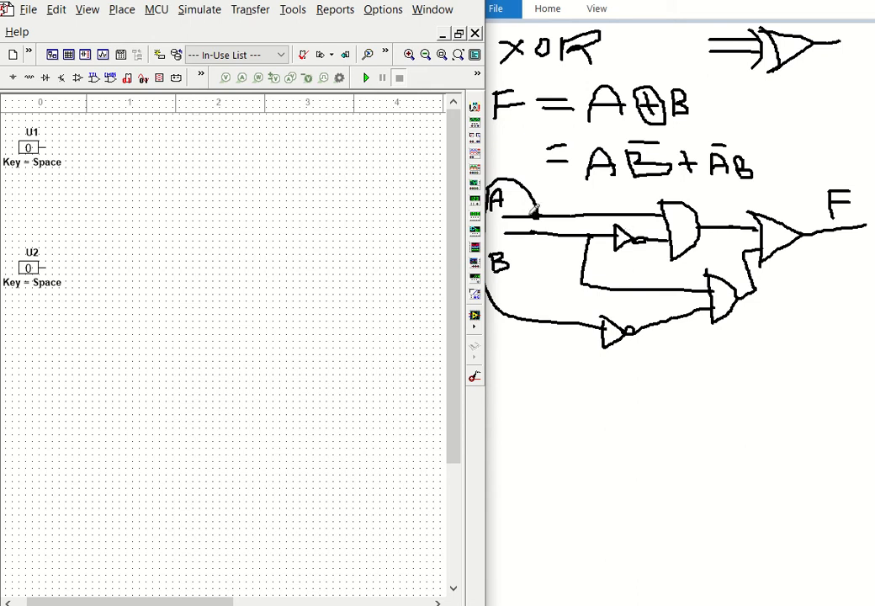
# Choose the 74HC04D_4V hex inverter from the 74HC_4V family, with all component groups listed, for placement
pyautogui.click(126, 11)
pyautogui.click(187, 32)
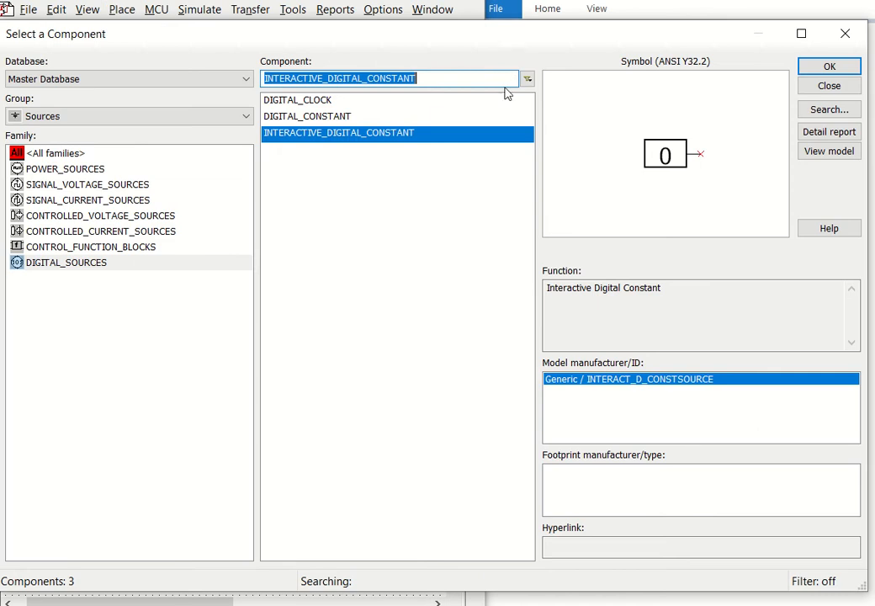
pyautogui.click(141, 117)
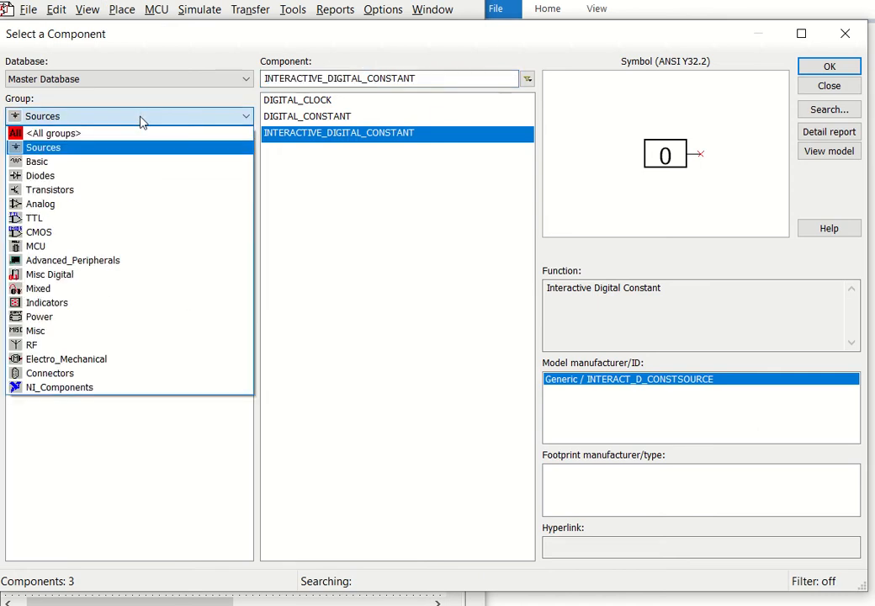
pyautogui.click(141, 135)
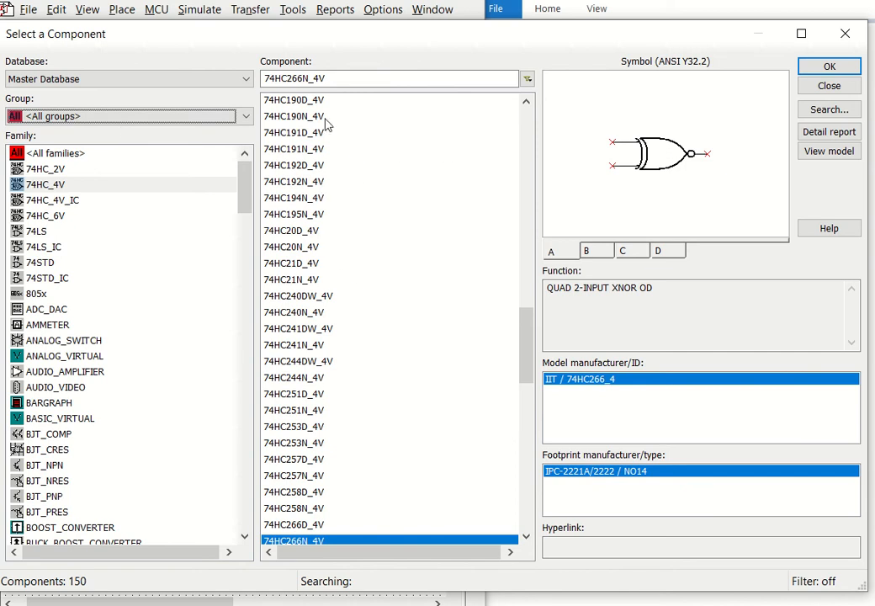
pyautogui.scroll(-2, 351, 206)
pyautogui.scroll(9, 336, 264)
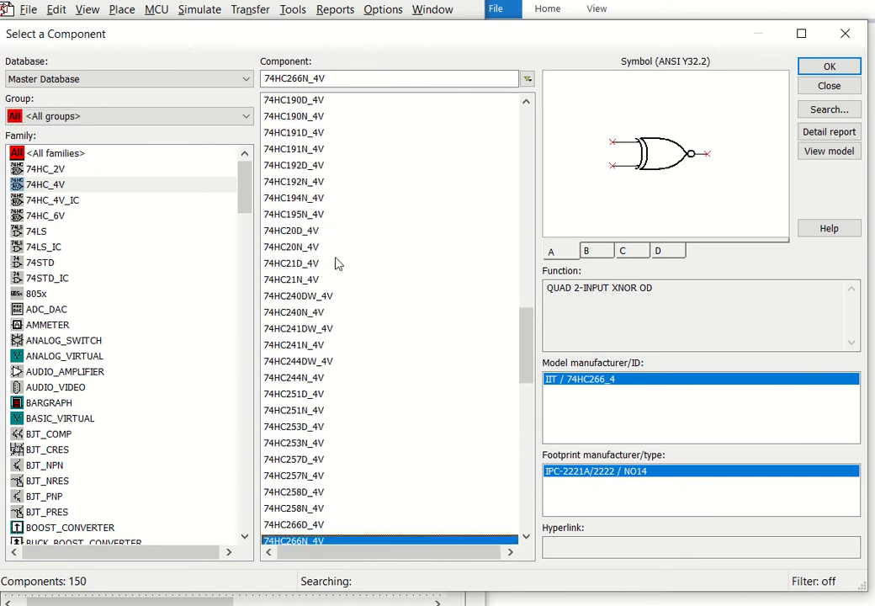
pyautogui.scroll(20, 336, 263)
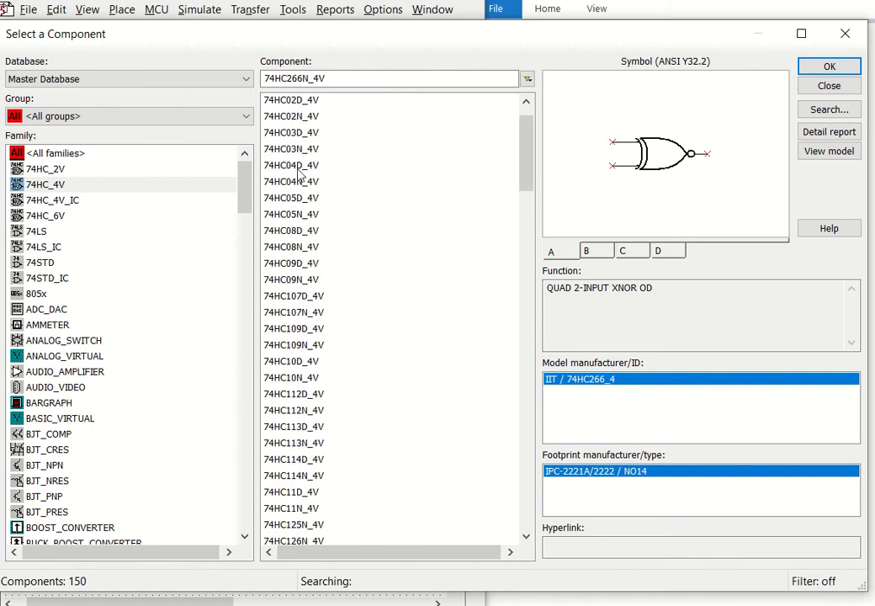
pyautogui.click(295, 167)
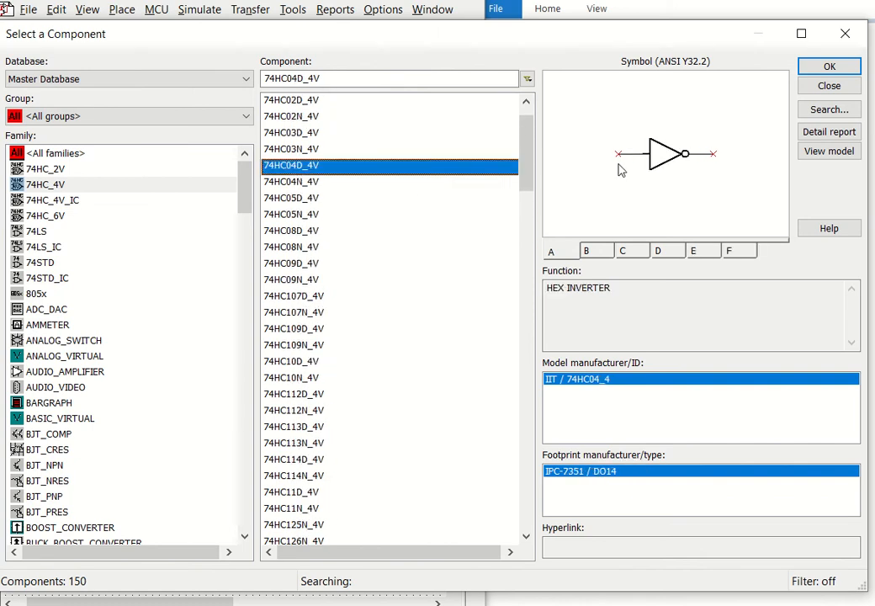
pyautogui.click(825, 68)
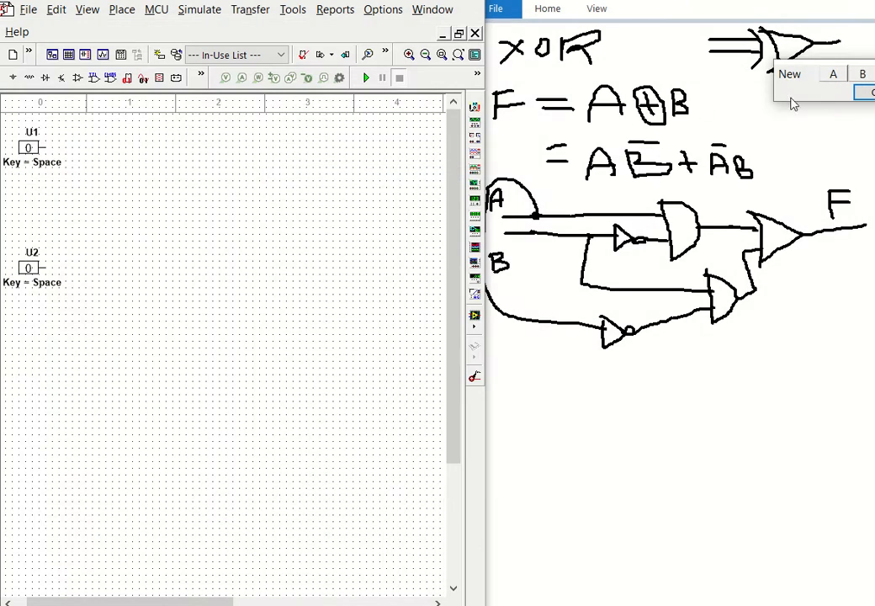
# Place inverter sections A and B of one 74HC04D_4V chip, one beside each digital input, and end the placement
pyautogui.moveTo(793, 95); pyautogui.dragTo(683, 131)
pyautogui.click(725, 112)
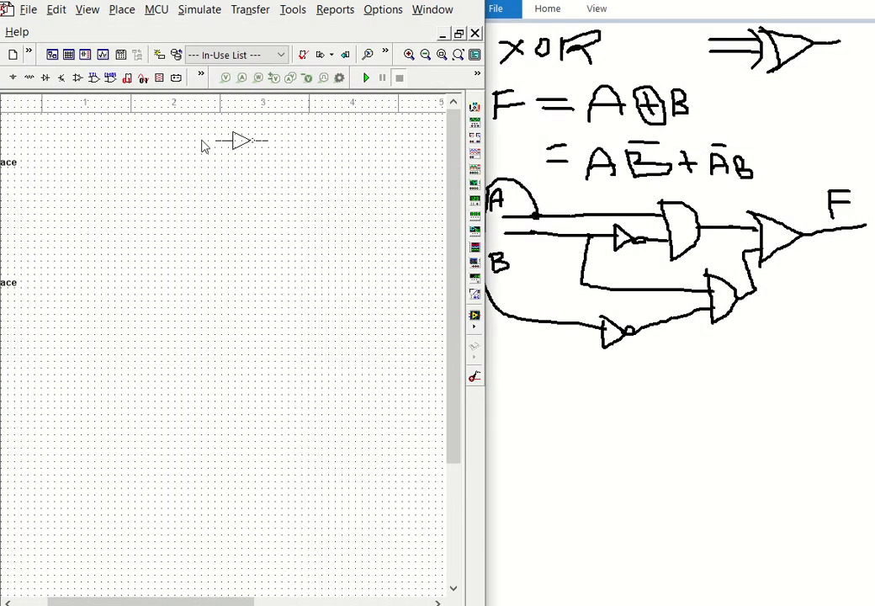
pyautogui.click(71, 158)
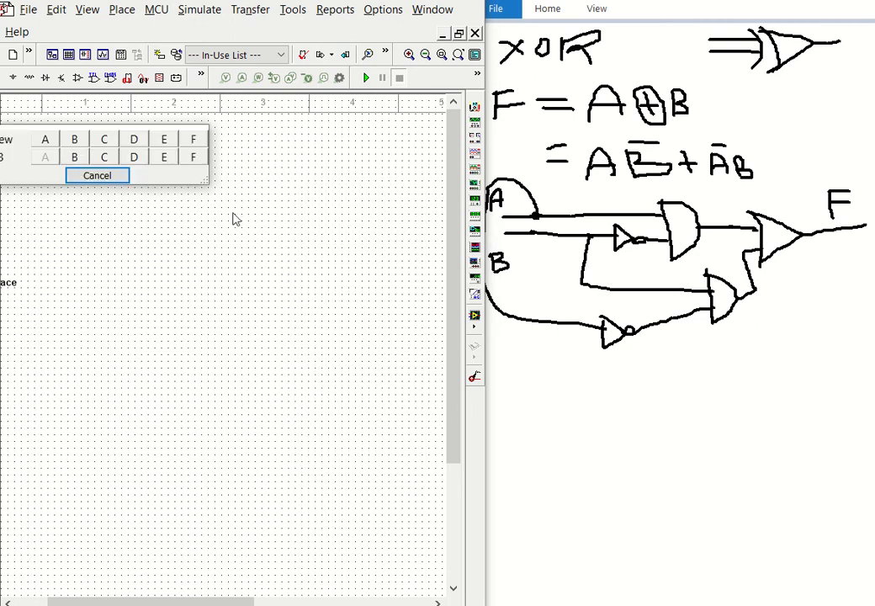
pyautogui.click(72, 159)
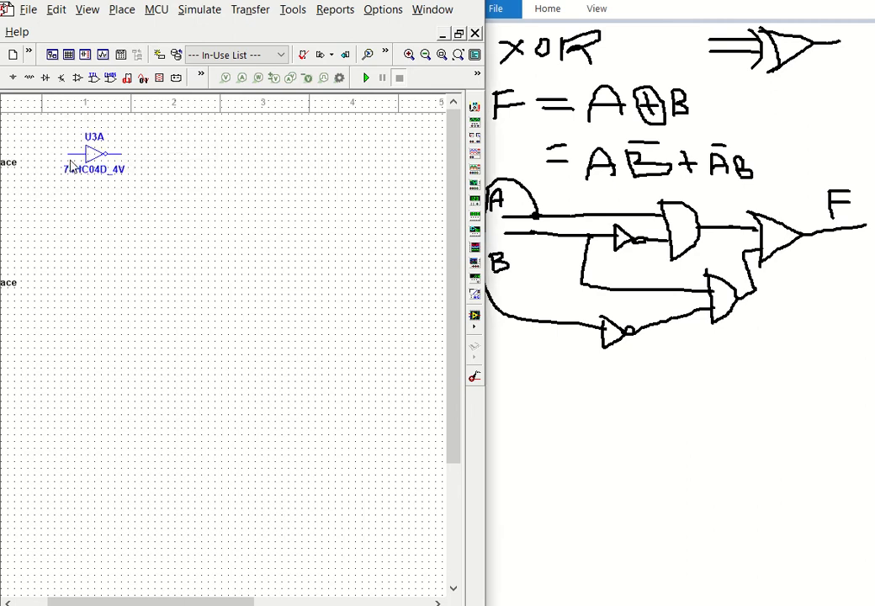
pyautogui.click(64, 279)
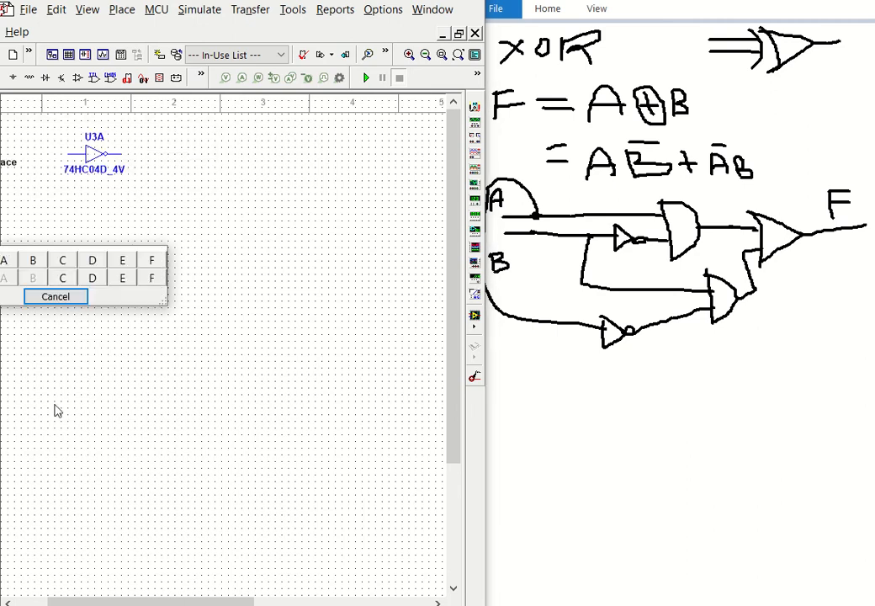
pyautogui.click(78, 298)
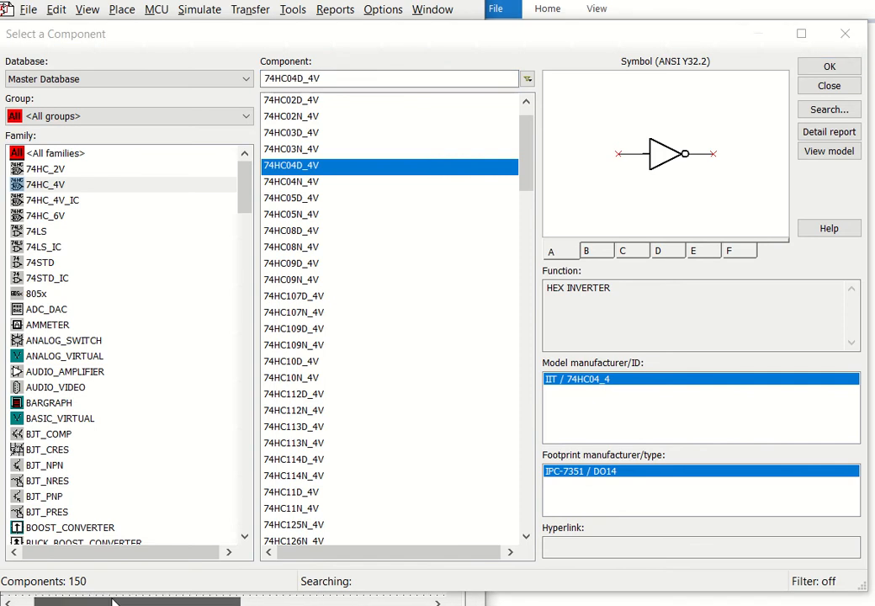
pyautogui.click(845, 35)
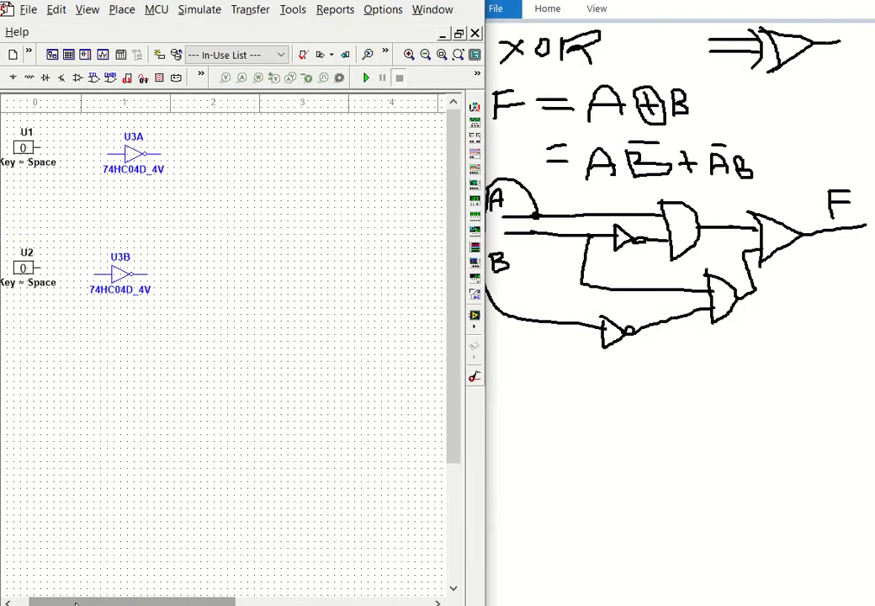
# Place two 74HC08D_4V two-input AND gates, sections A and B of the same chip, one beyond each inverter
pyautogui.moveTo(75, 603); pyautogui.dragTo(46, 602)
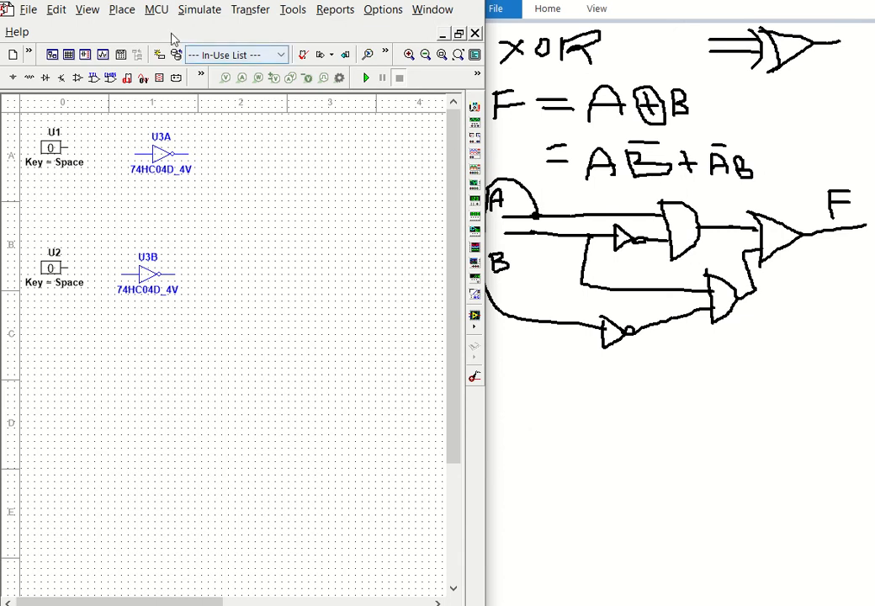
pyautogui.click(131, 13)
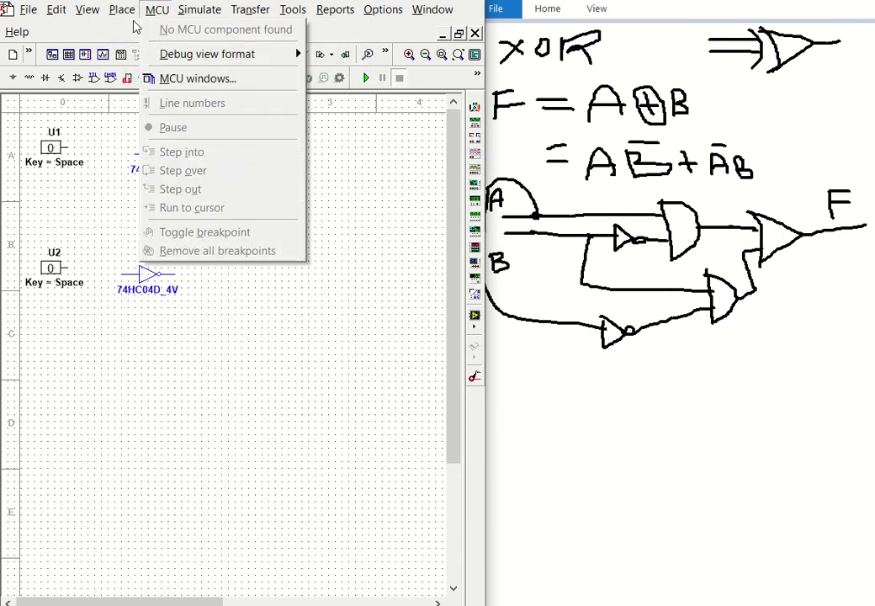
pyautogui.click(135, 29)
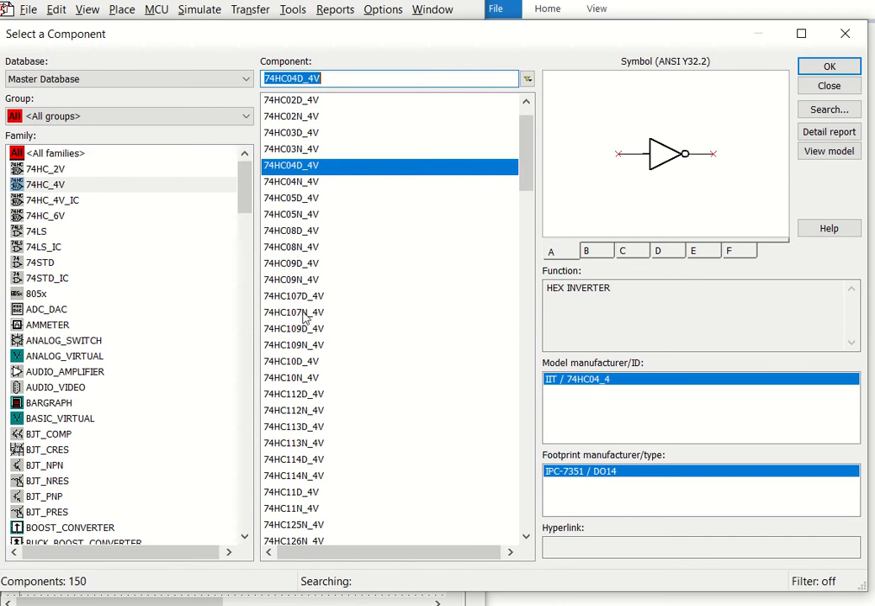
pyautogui.click(292, 248)
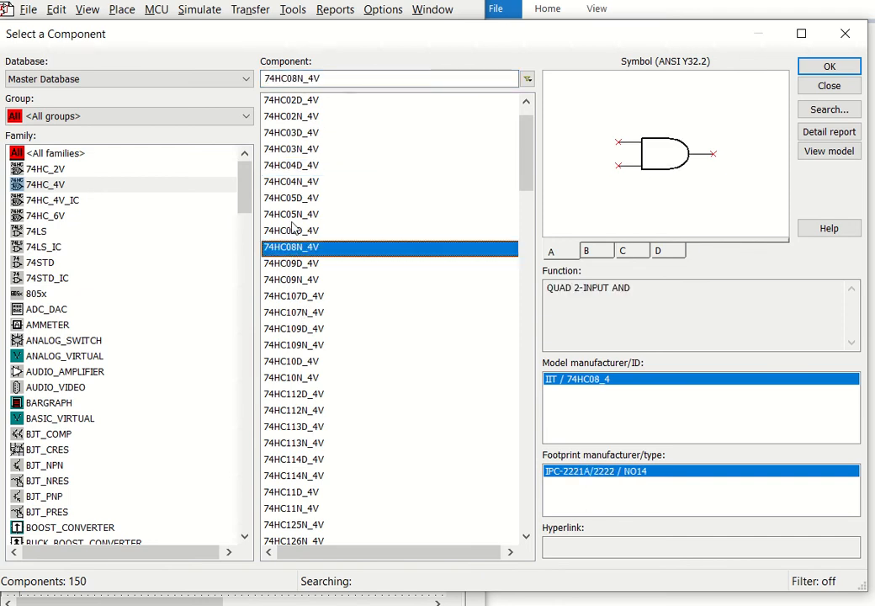
pyautogui.click(294, 228)
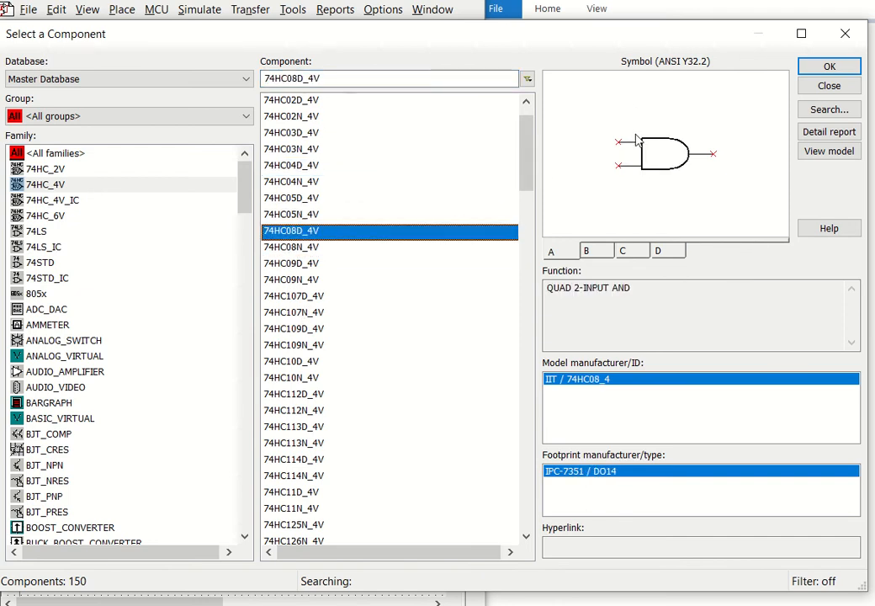
pyautogui.click(820, 66)
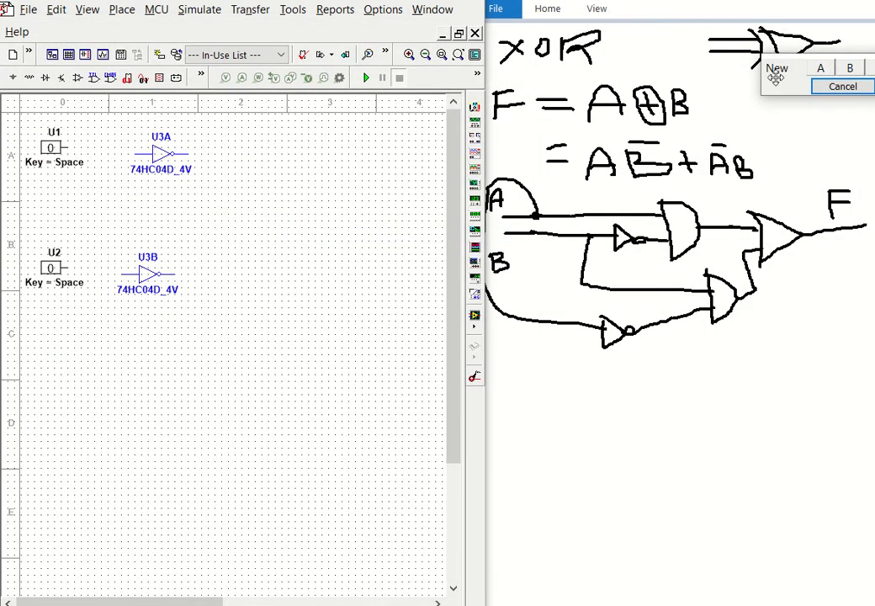
pyautogui.click(741, 92)
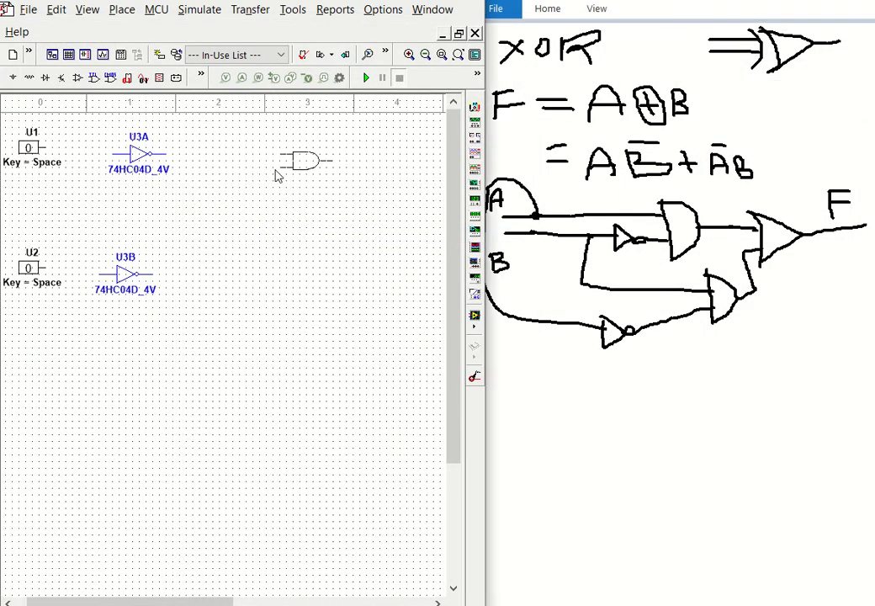
pyautogui.click(220, 162)
pyautogui.click(224, 181)
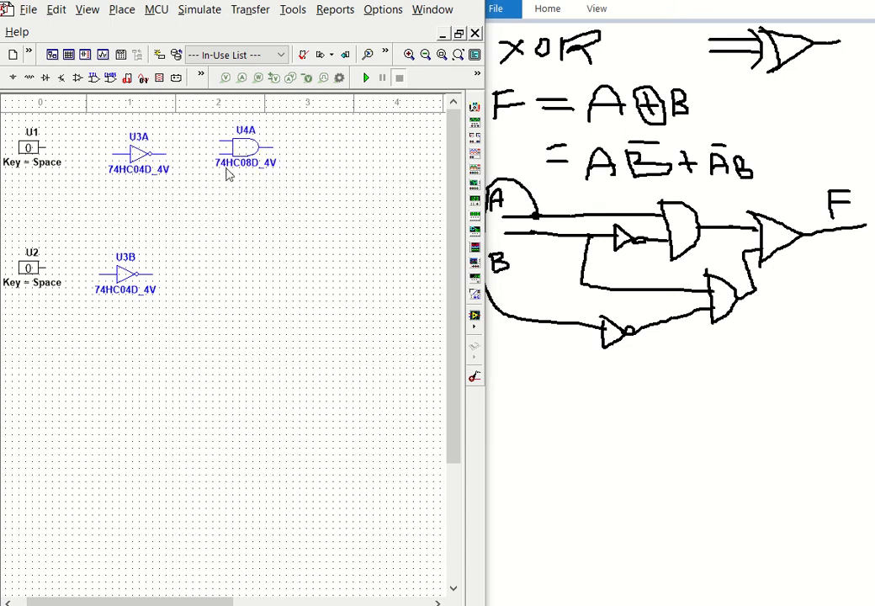
pyautogui.click(216, 271)
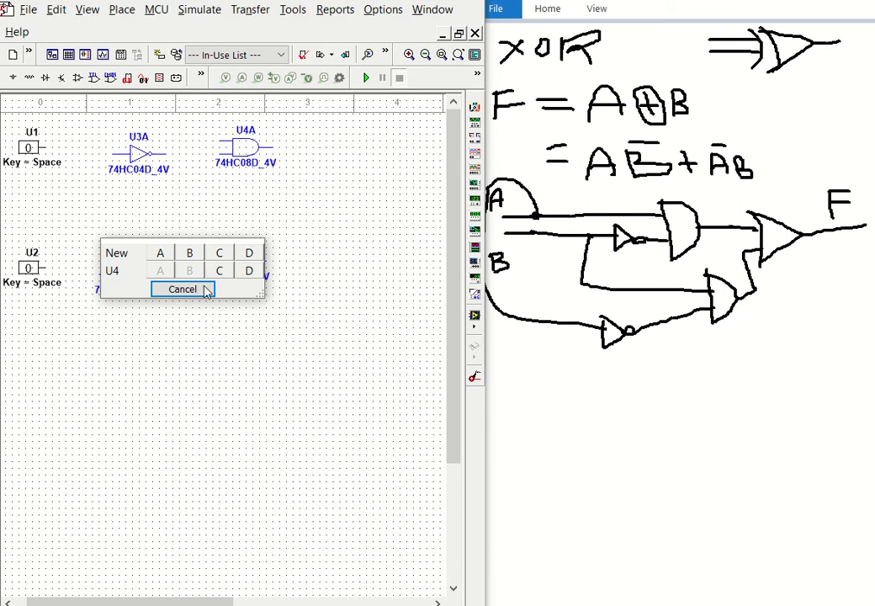
pyautogui.click(183, 290)
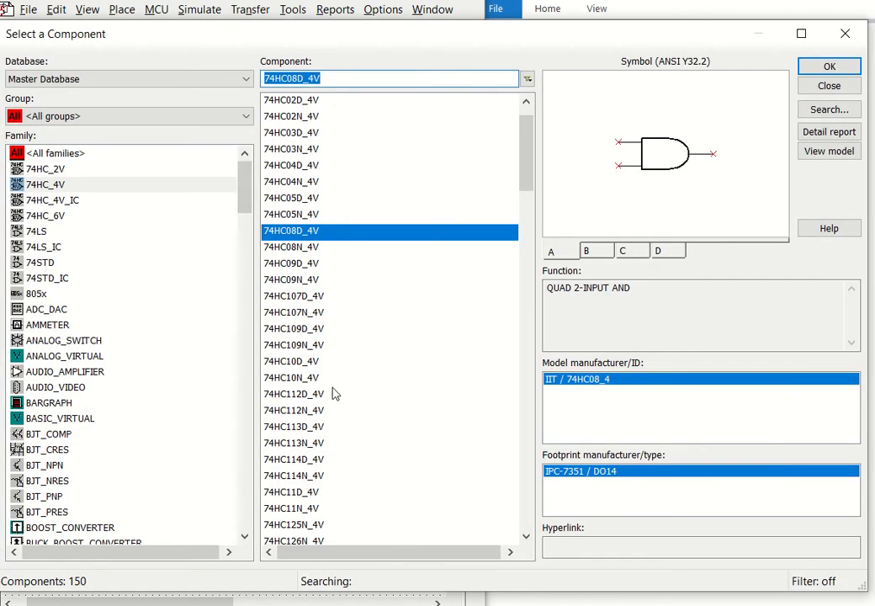
# Choose the 74HC32D_4V quad two-input OR gate from the 74HC_4V family for placement
pyautogui.scroll(-4, 335, 393)
pyautogui.scroll(-5, 318, 345)
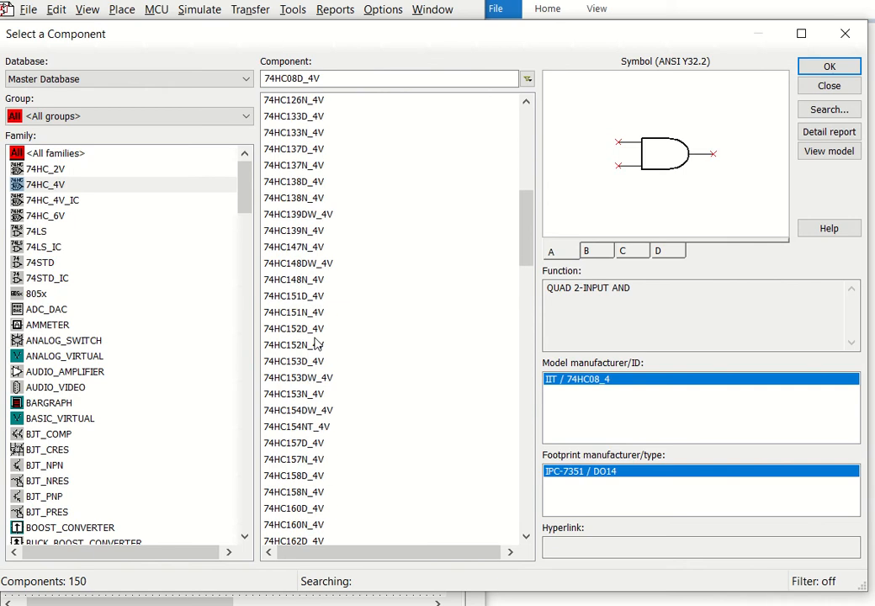
pyautogui.scroll(1, 317, 337)
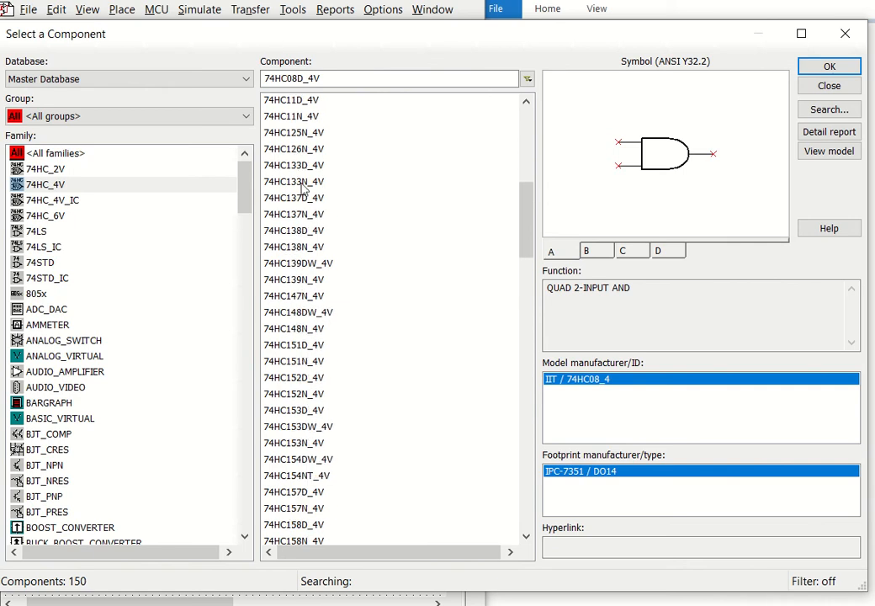
pyautogui.scroll(7, 303, 187)
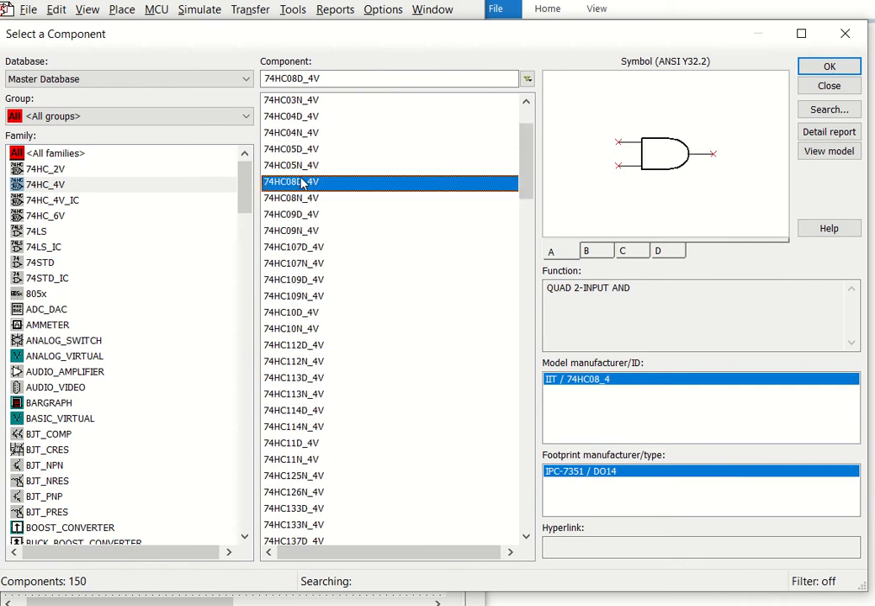
pyautogui.scroll(2, 302, 184)
pyautogui.scroll(-4, 302, 183)
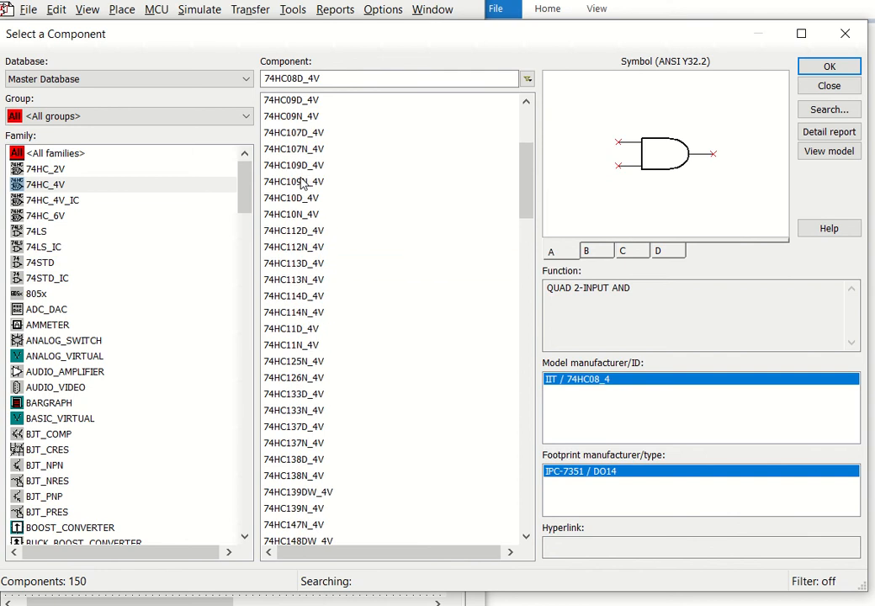
pyautogui.scroll(-7, 302, 184)
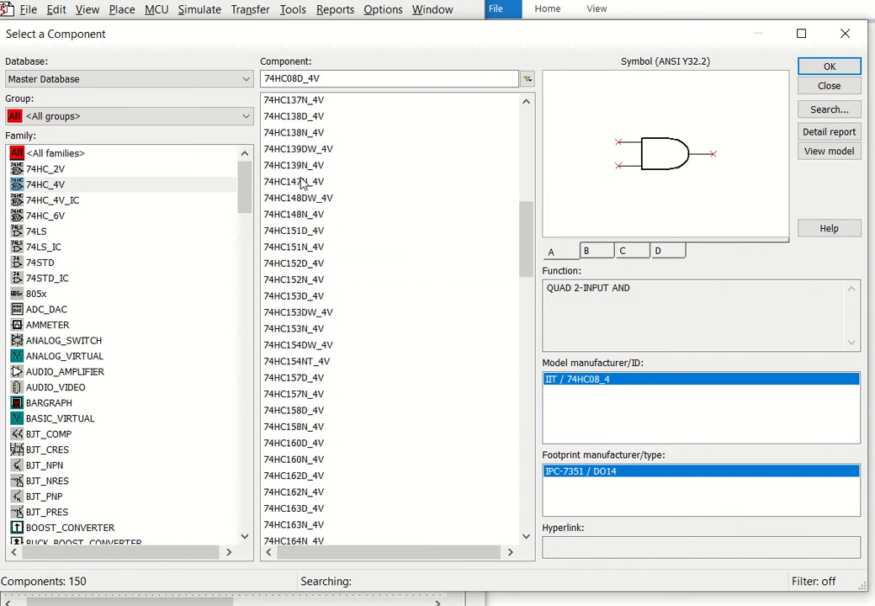
pyautogui.scroll(-8, 302, 183)
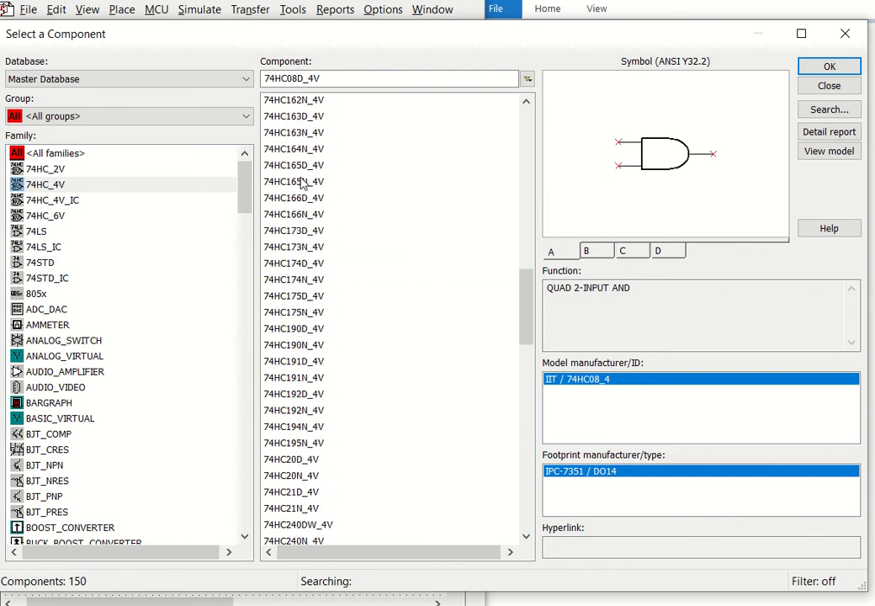
pyautogui.scroll(-5, 314, 341)
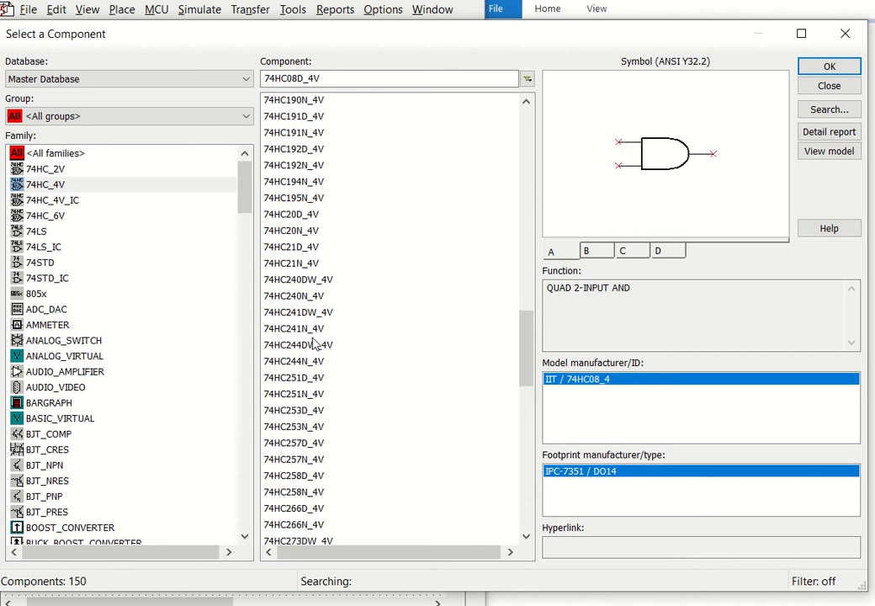
pyautogui.scroll(-5, 313, 341)
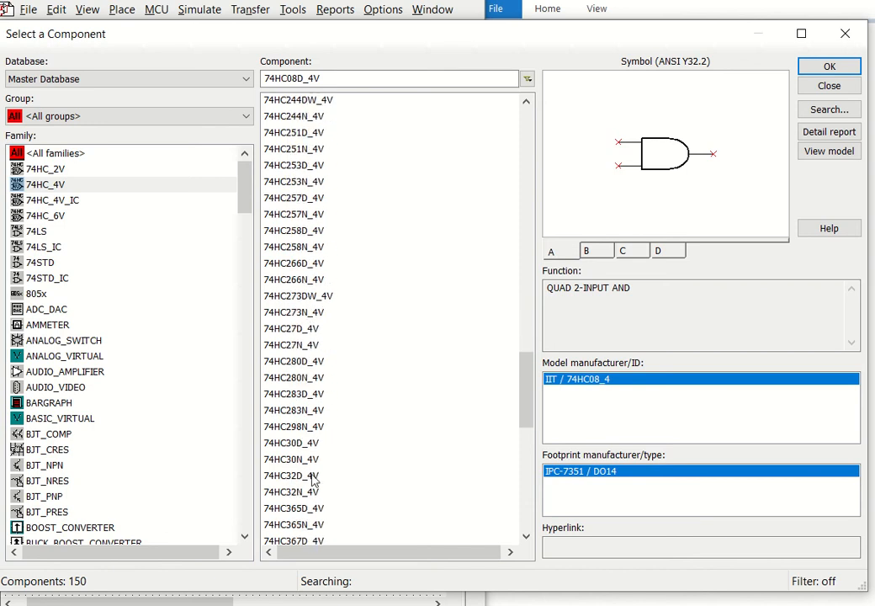
pyautogui.click(307, 476)
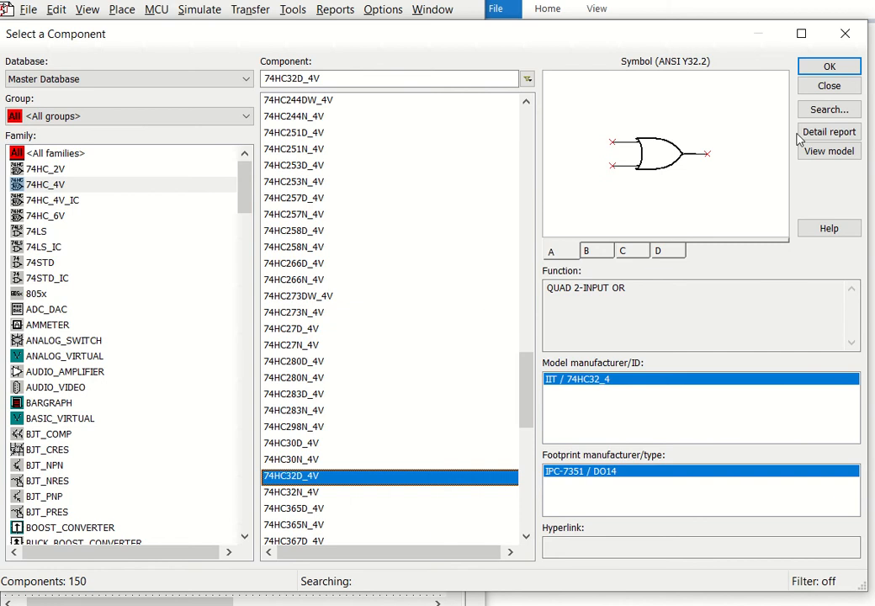
pyautogui.click(832, 69)
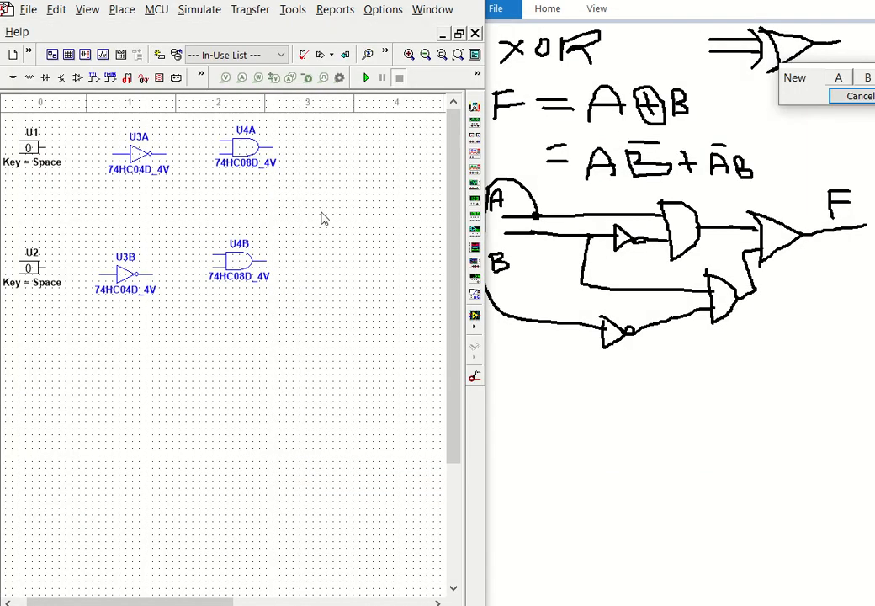
# Place section C of a new 74HC32D_4V OR gate beyond the two AND gates, midway between them, and end the placement
pyautogui.moveTo(784, 100); pyautogui.dragTo(717, 114)
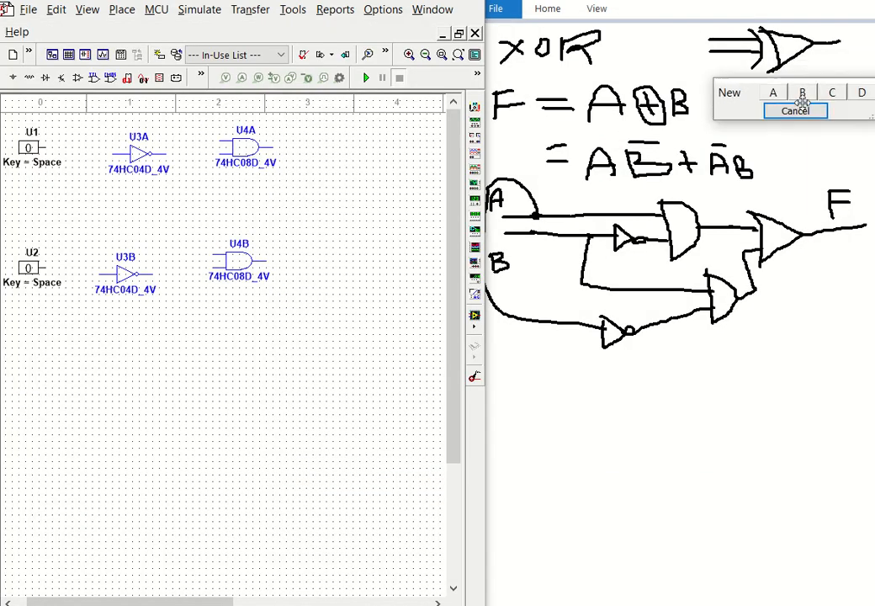
pyautogui.click(836, 93)
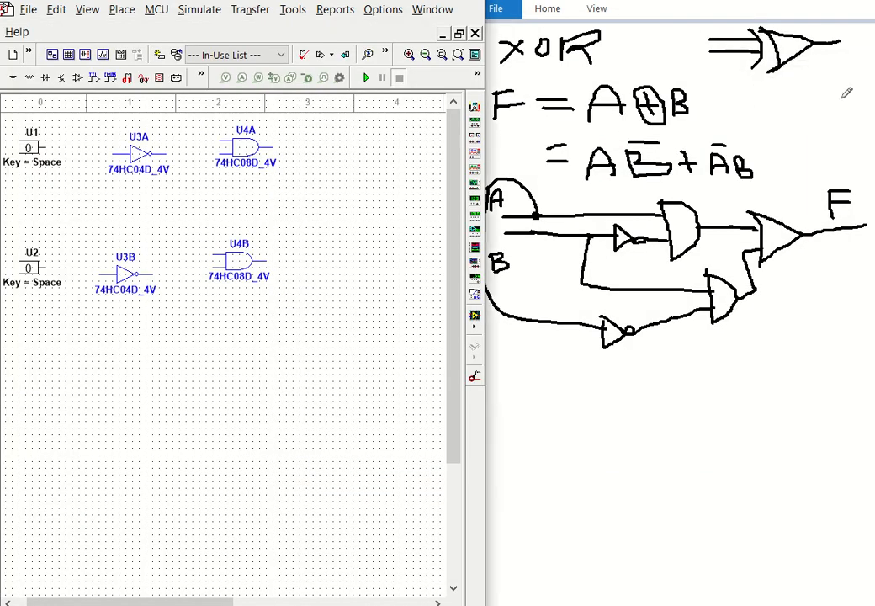
pyautogui.click(261, 217)
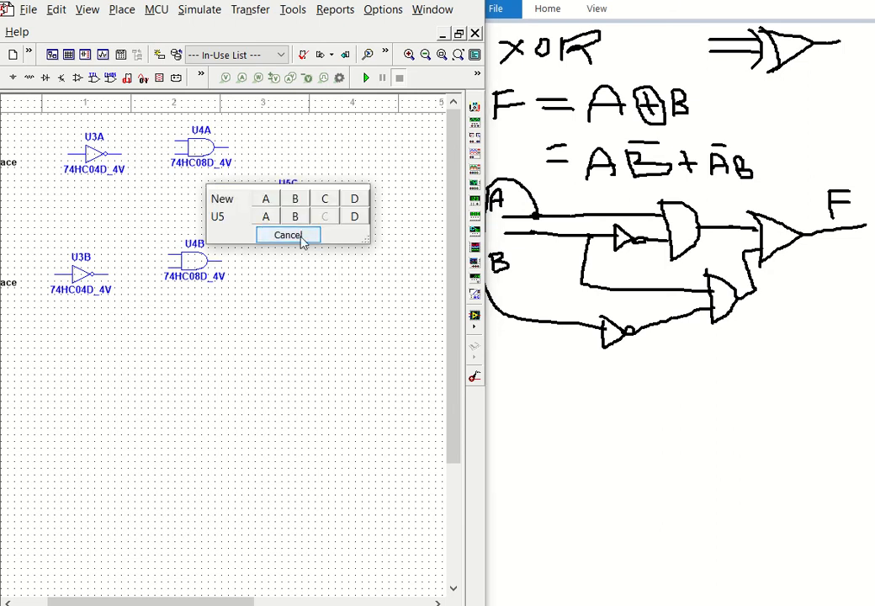
pyautogui.click(298, 237)
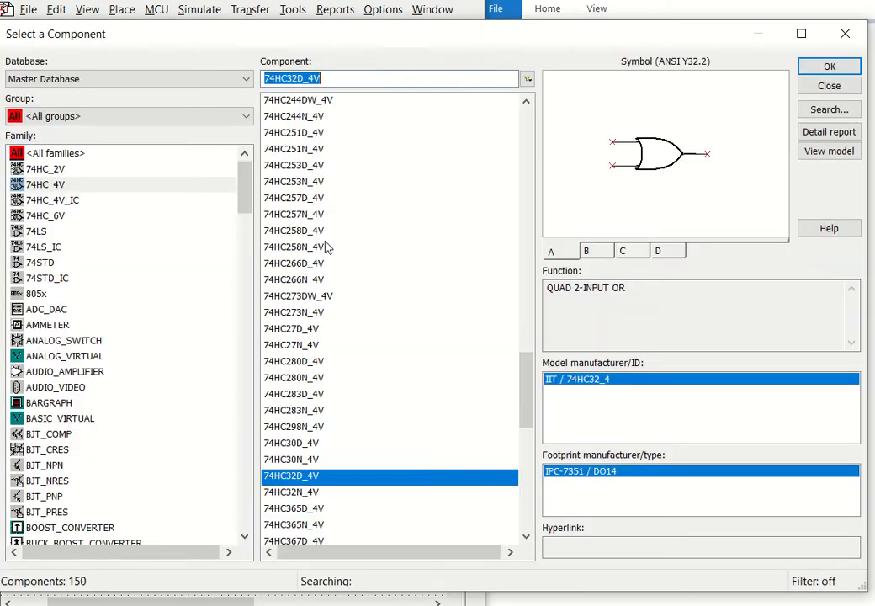
# Place a PROBE_ORANGE from the Indicators group beyond the OR gate and close the component browser
pyautogui.click(155, 122)
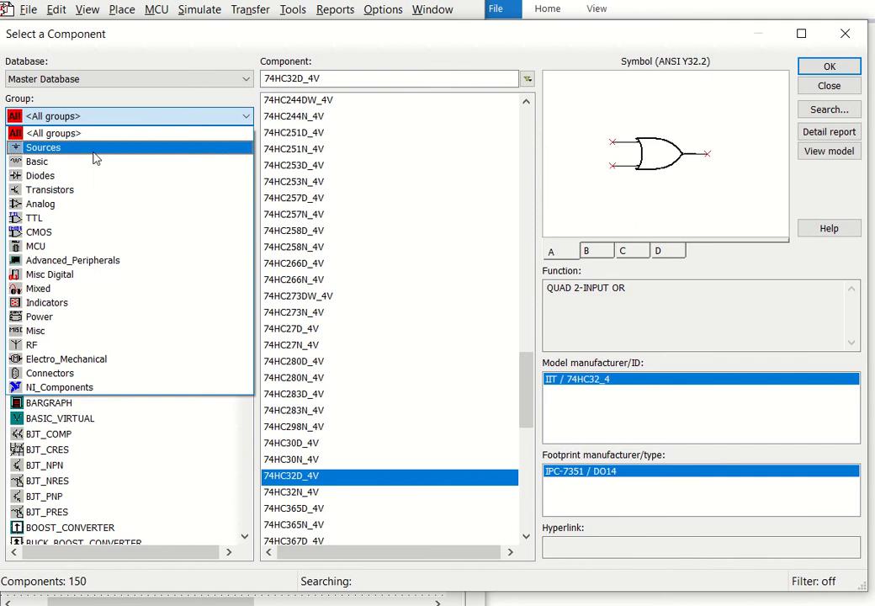
pyautogui.click(67, 303)
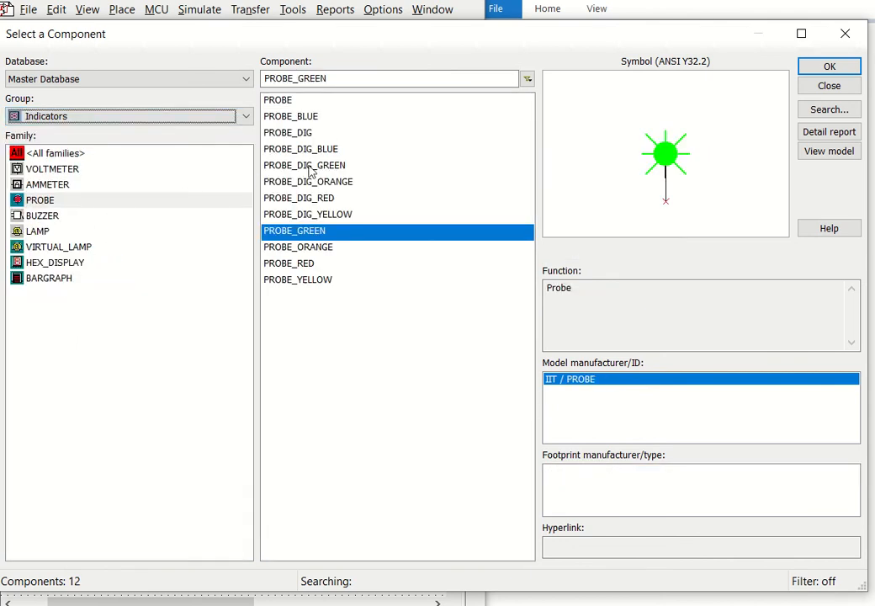
pyautogui.click(319, 247)
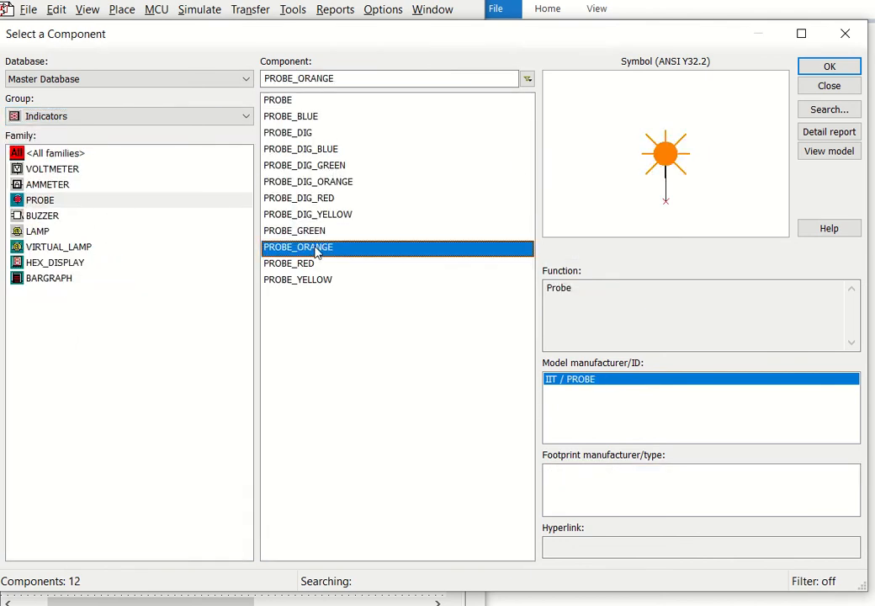
pyautogui.click(827, 67)
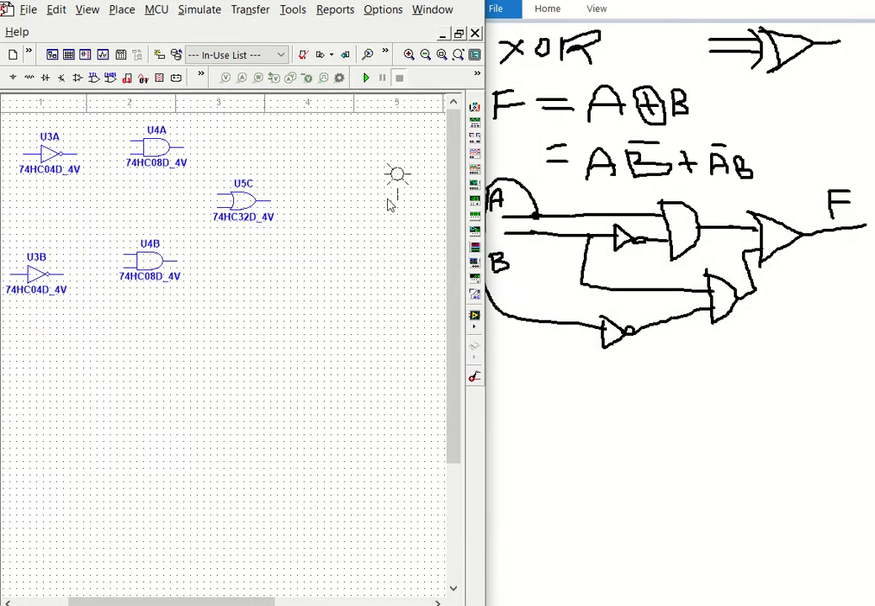
pyautogui.click(318, 210)
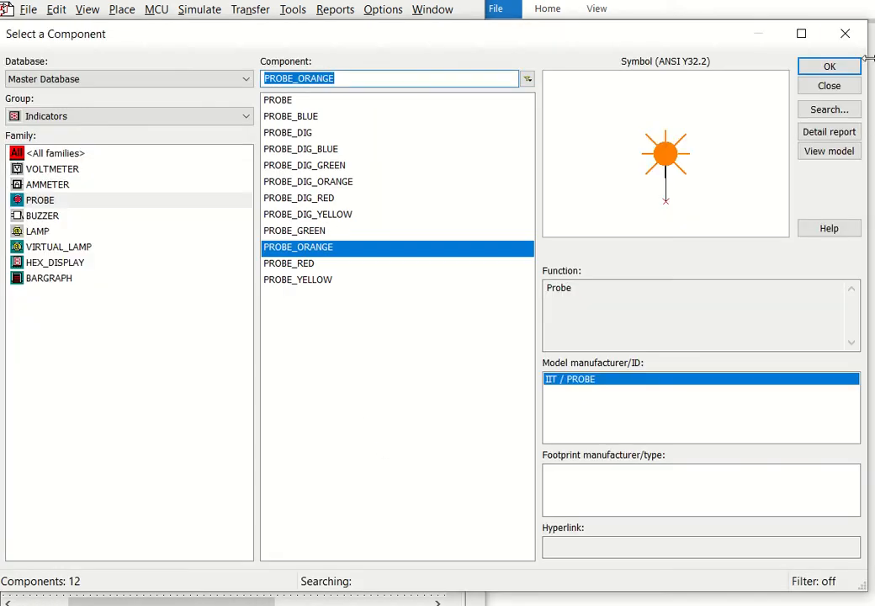
pyautogui.click(846, 31)
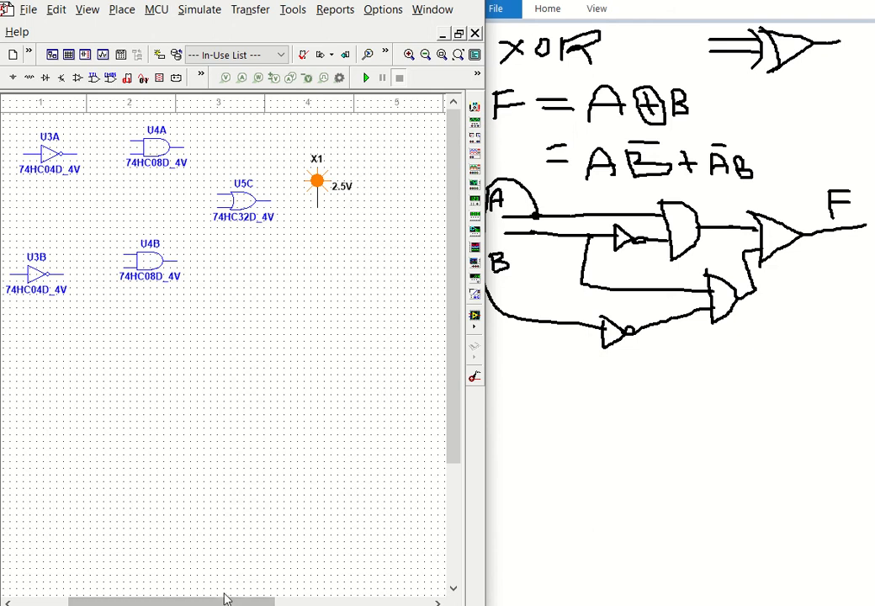
# Wire U1 directly and U2 through inverter U3A into AND gate U4A, and connect U4A's output to the OR gate's upper input
pyautogui.moveTo(224, 599); pyautogui.dragTo(178, 602)
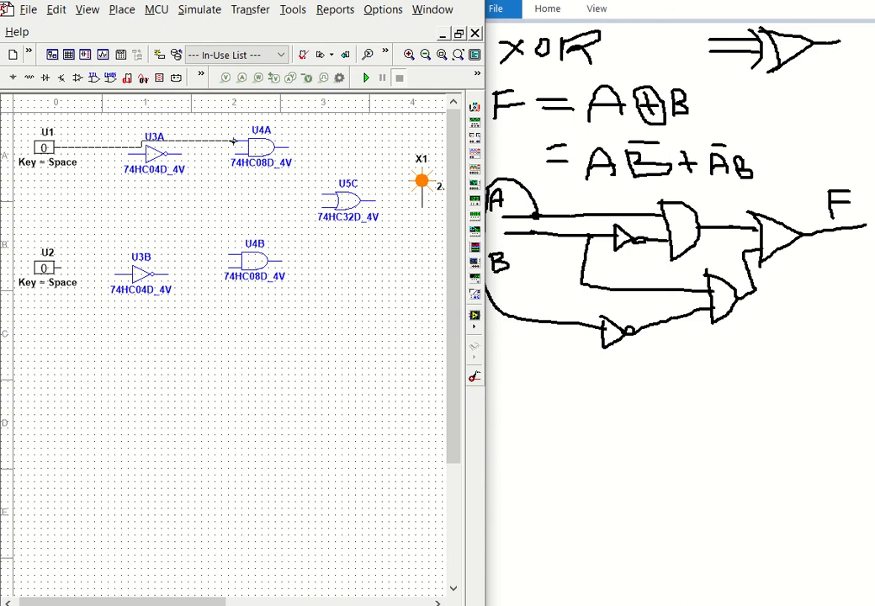
pyautogui.click(235, 142)
pyautogui.click(62, 268)
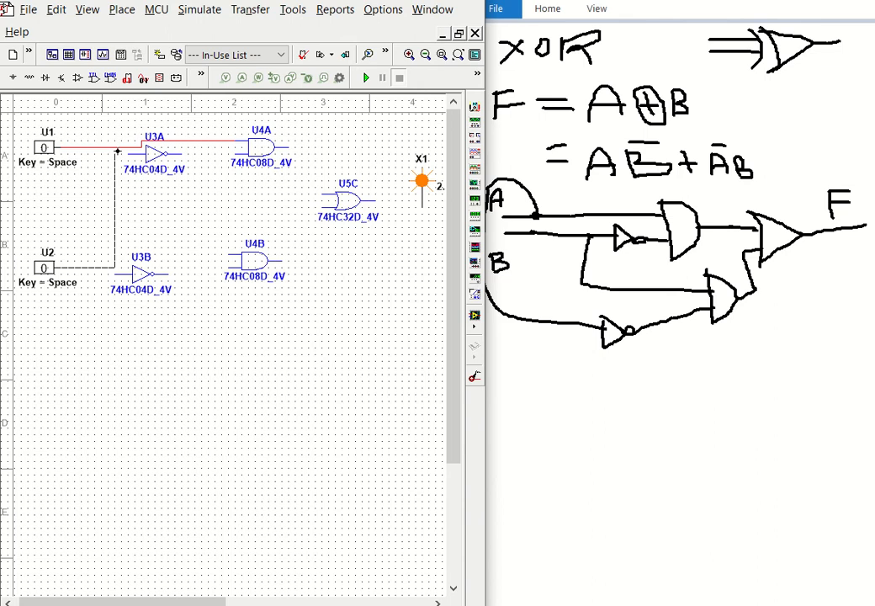
pyautogui.click(124, 151)
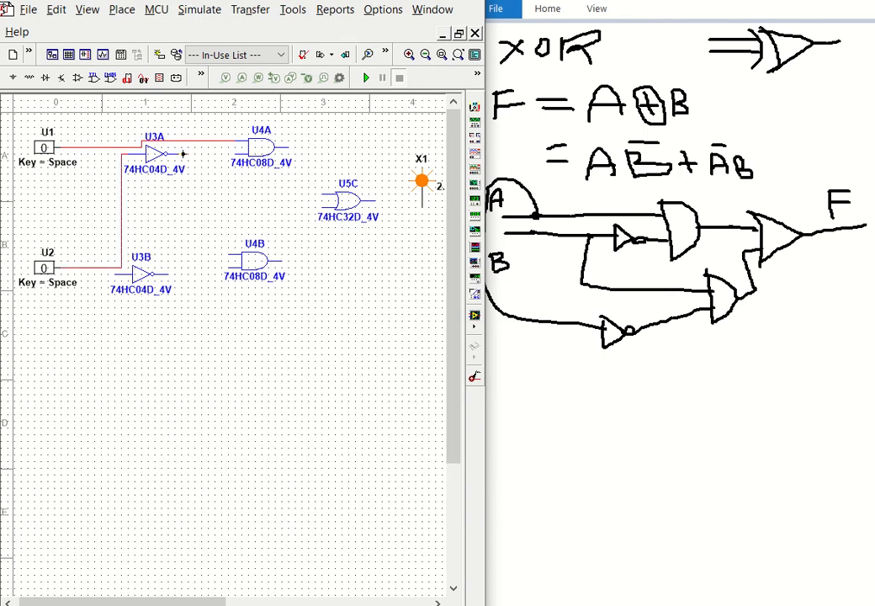
pyautogui.click(235, 154)
pyautogui.click(287, 148)
pyautogui.click(320, 195)
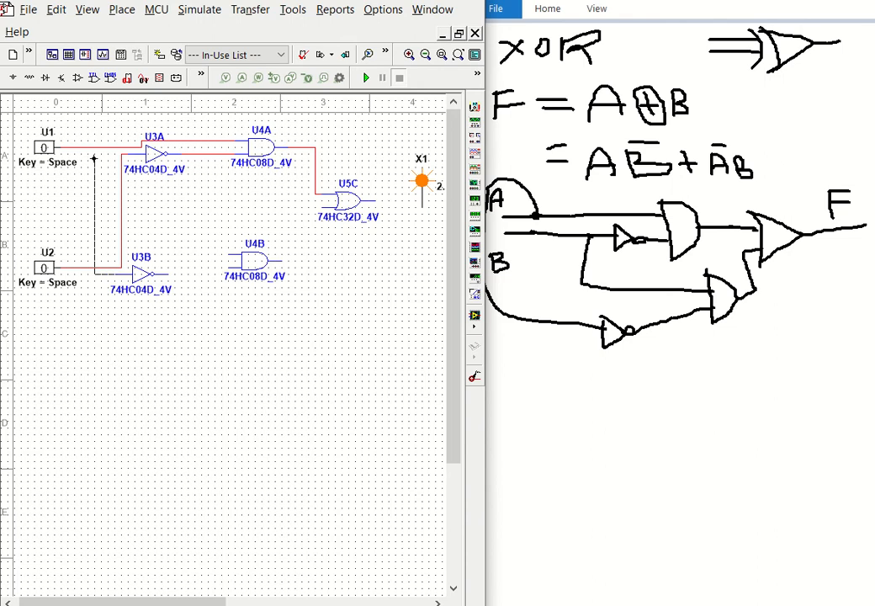
# Wire U1's net to inverter U3B's input, U2's net to AND gate U4B's upper input, and U3B's output to U4B's lower input
pyautogui.click(95, 148)
pyautogui.click(229, 255)
pyautogui.click(124, 240)
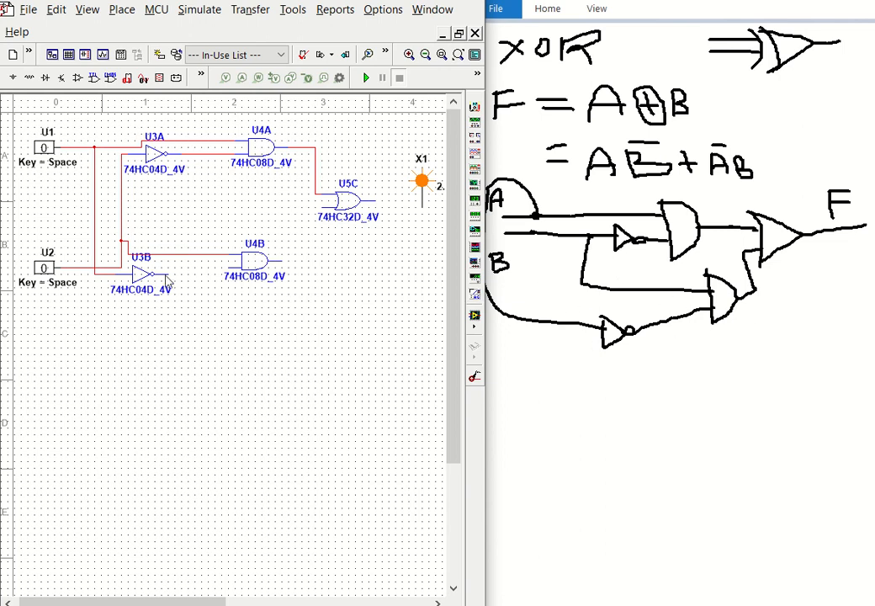
pyautogui.click(228, 266)
# Connect U4B's output to the OR gate's lower input, and the OR gate's output to the orange probe
pyautogui.click(301, 256)
pyautogui.click(321, 208)
pyautogui.click(419, 204)
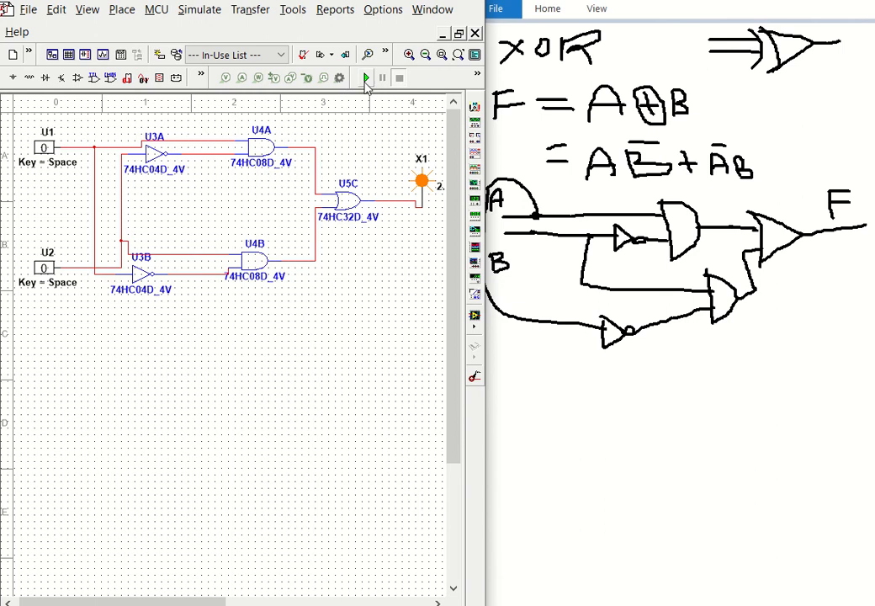
# Start the simulation and handwrite the truth-table rows 0 1 → 1 and 1 0 → 1 below the circuit in the sketch window
pyautogui.click(366, 77)
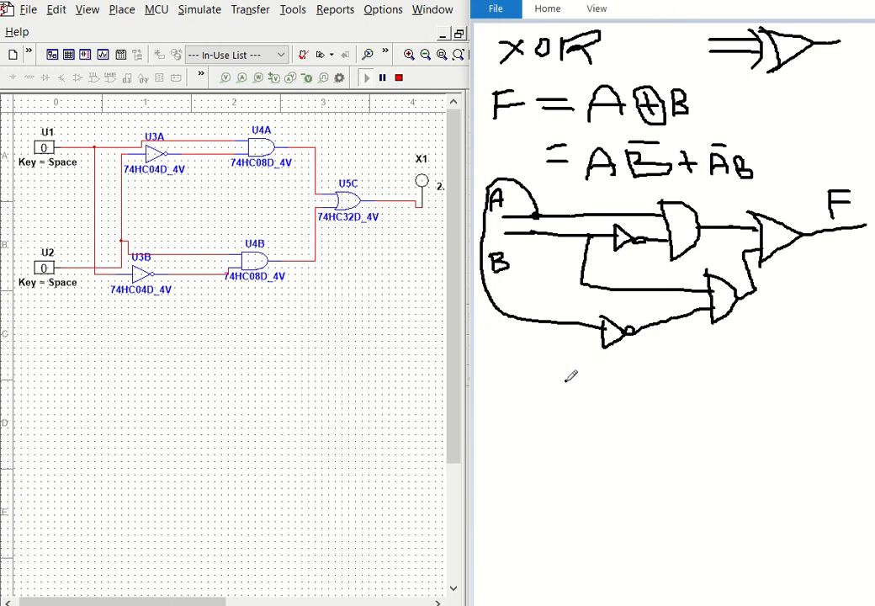
pyautogui.moveTo(570, 389)
pyautogui.mouseDown()
pyautogui.moveTo(601, 393)
pyautogui.moveTo(569, 427)
pyautogui.moveTo(649, 382)
pyautogui.moveTo(684, 385)
pyautogui.mouseUp()
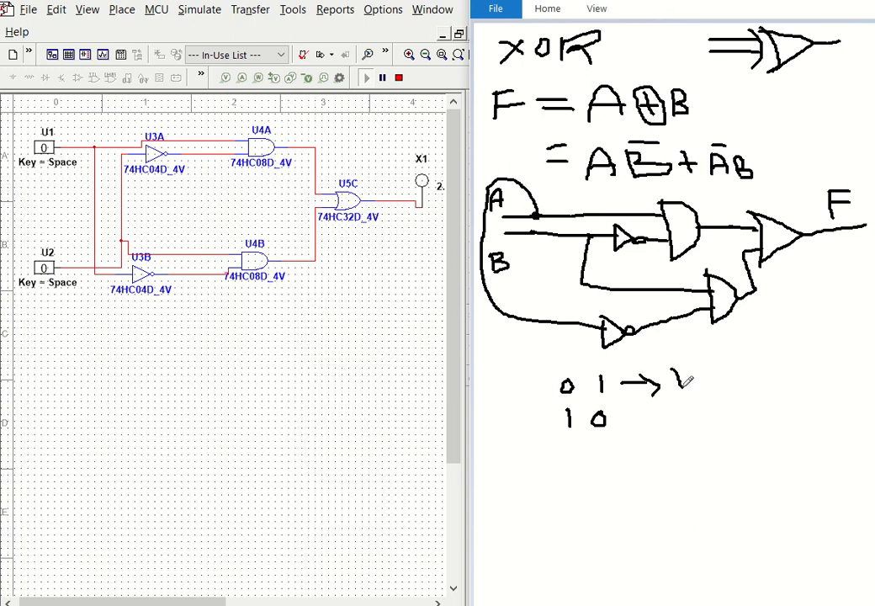
pyautogui.moveTo(637, 416)
pyautogui.mouseDown()
pyautogui.moveTo(660, 413)
pyautogui.moveTo(649, 427)
pyautogui.moveTo(673, 418)
pyautogui.moveTo(674, 425)
pyautogui.mouseUp()
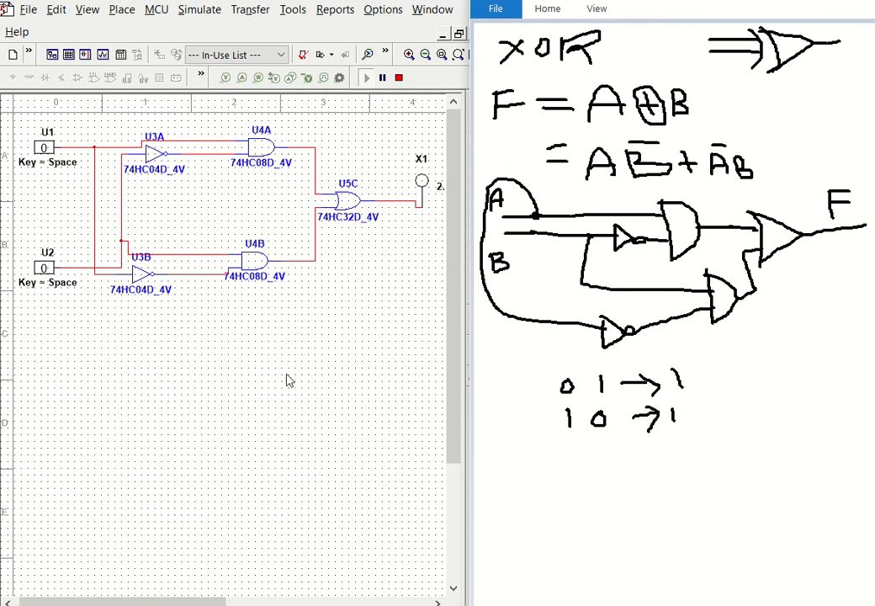
# Toggle the digital inputs in the running simulation to test U1 and U2 at 0 1, 1 1 and 1 0
pyautogui.click(40, 269)
pyautogui.click(41, 270)
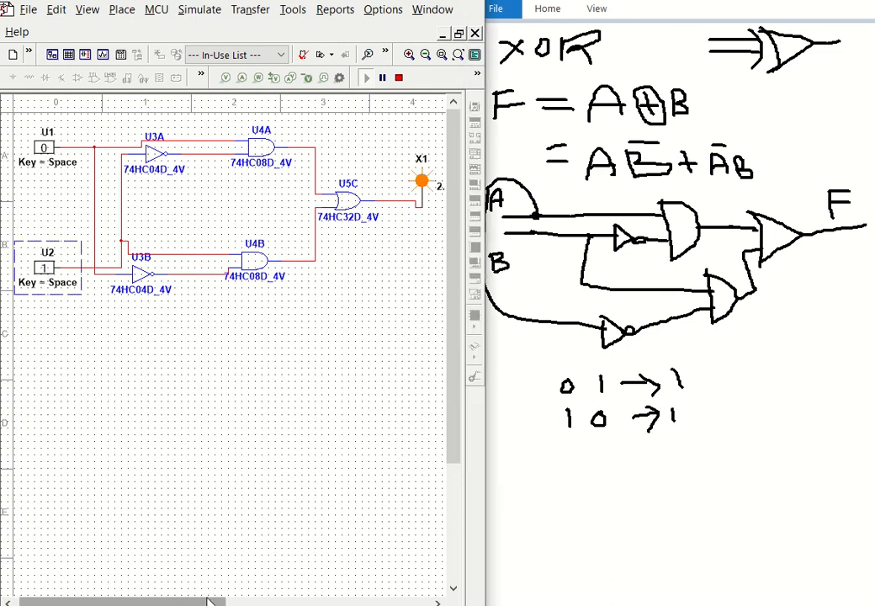
pyautogui.moveTo(211, 601); pyautogui.dragTo(186, 601)
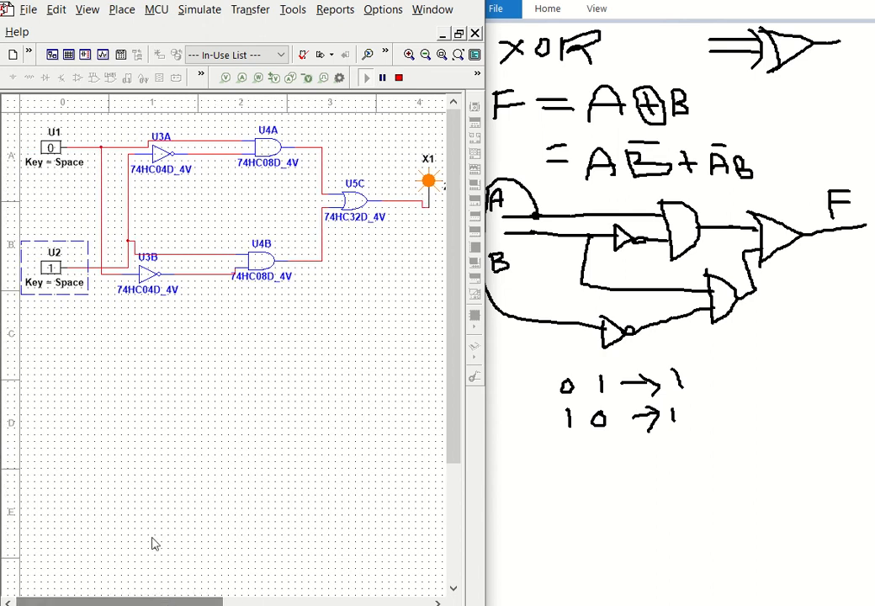
pyautogui.click(51, 150)
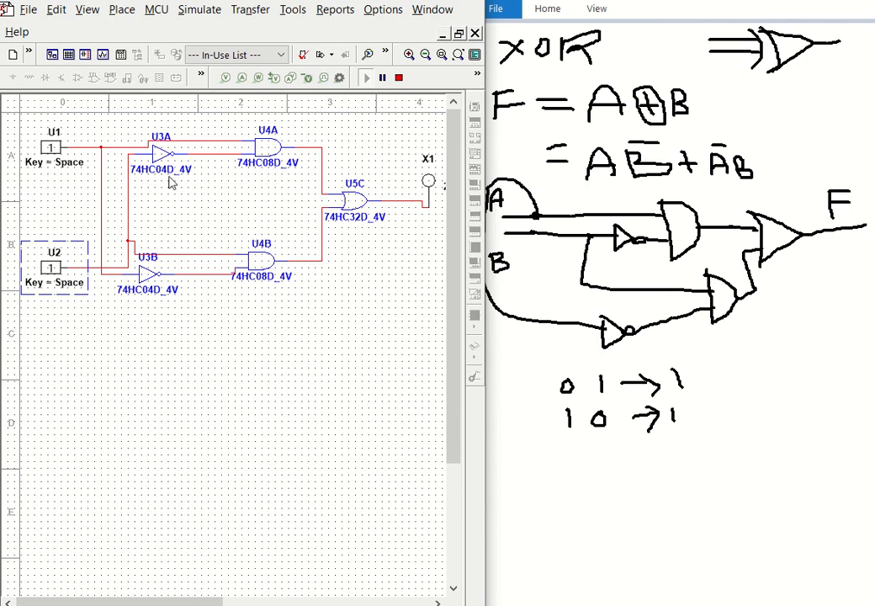
pyautogui.click(70, 268)
# Maximize the Multisim window to view the whole circuit with its probe, and bring the sketch window back beside it
pyautogui.click(730, 514)
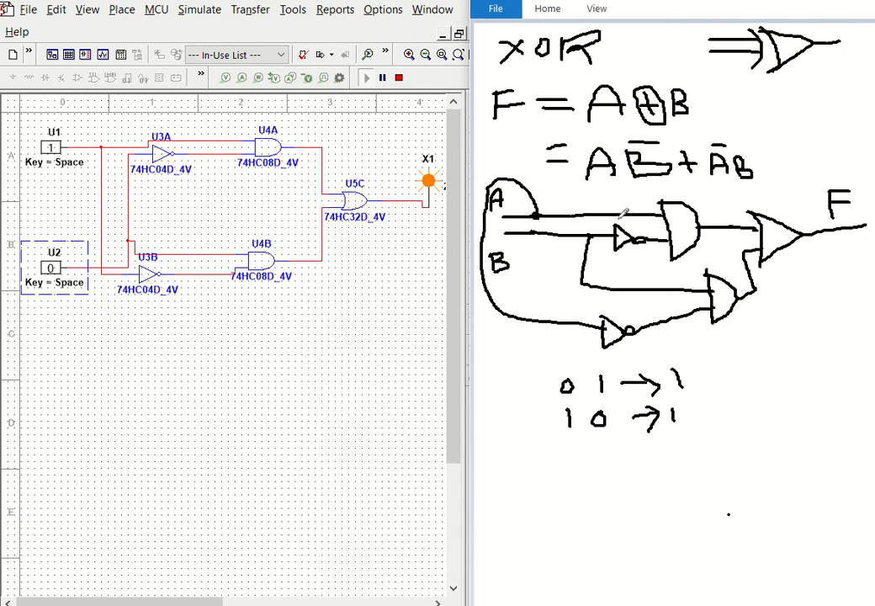
pyautogui.click(414, 0)
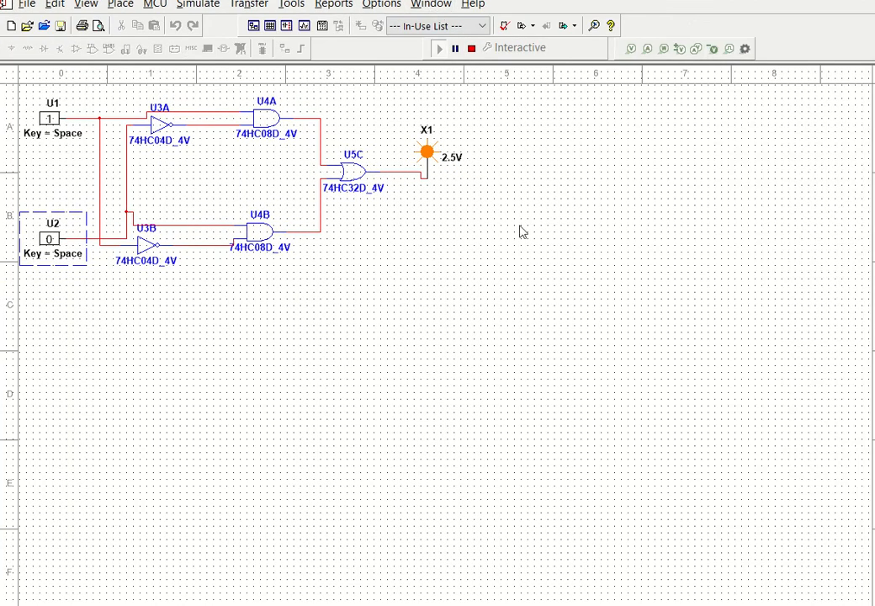
pyautogui.hotkey('alt', 'Tab')
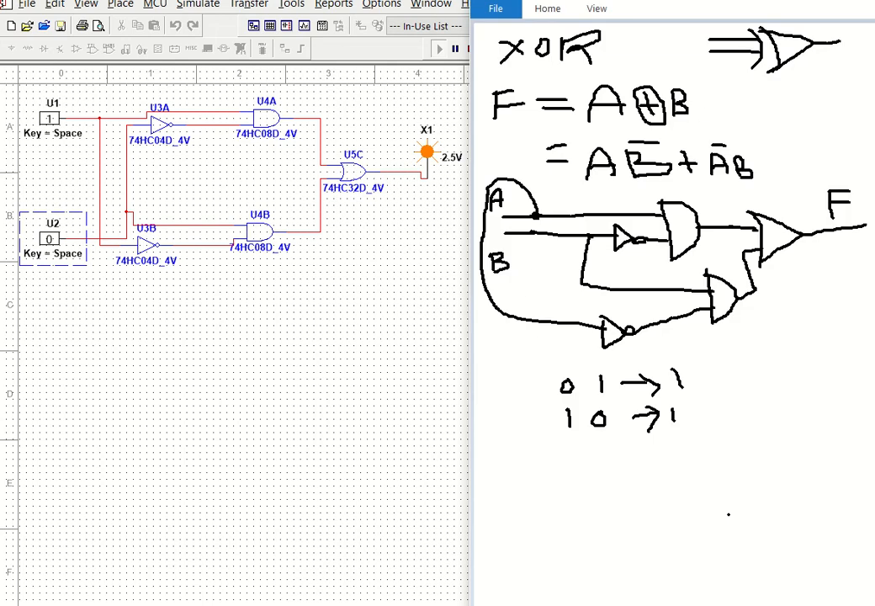
# Show the sketch window in full and add an inverter with an output line and a curved arrow after output F
pyautogui.moveTo(865, 7); pyautogui.dragTo(404, 11)
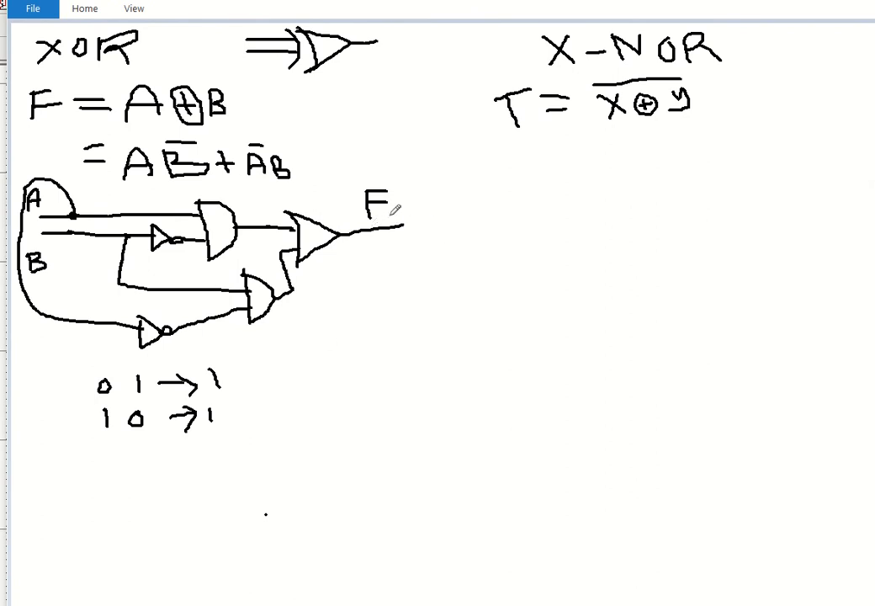
pyautogui.moveTo(401, 220)
pyautogui.mouseDown()
pyautogui.moveTo(403, 236)
pyautogui.moveTo(416, 219)
pyautogui.moveTo(413, 233)
pyautogui.moveTo(526, 215)
pyautogui.moveTo(340, 153)
pyautogui.moveTo(309, 167)
pyautogui.mouseUp()
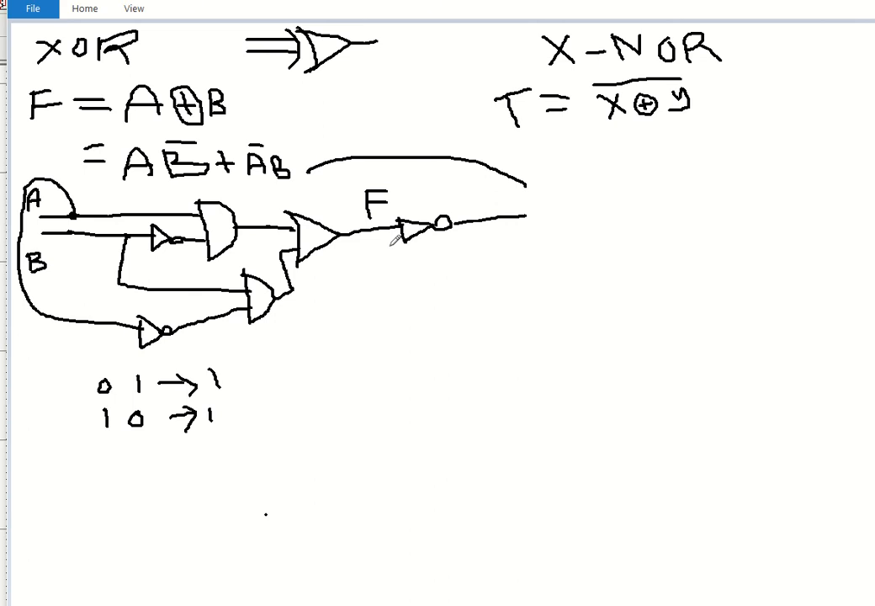
pyautogui.moveTo(370, 251); pyautogui.dragTo(432, 245)
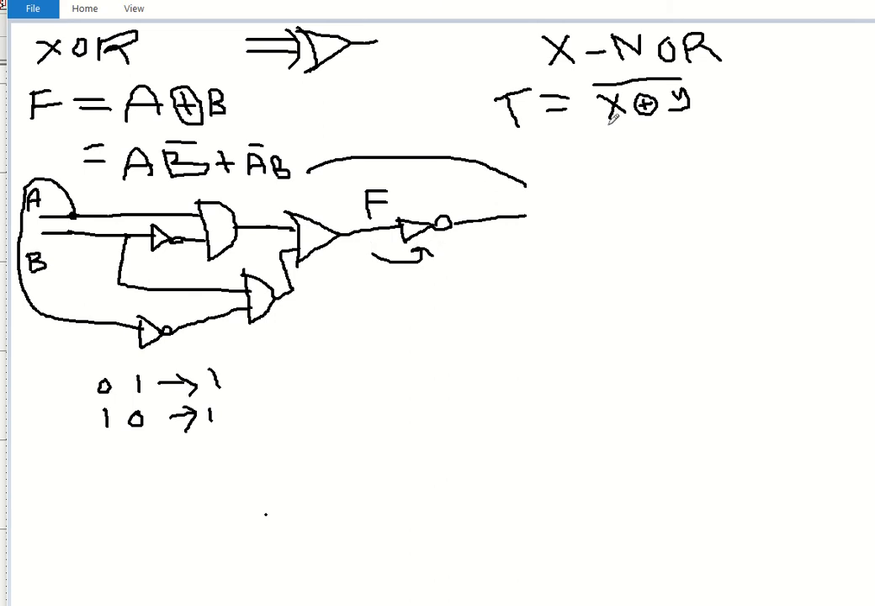
# Draw an equals sign below the equation for T and circle the expression AB̄ + ĀB in the XOR sketch
pyautogui.moveTo(574, 153)
pyautogui.mouseDown()
pyautogui.moveTo(601, 151)
pyautogui.moveTo(604, 166)
pyautogui.mouseUp()
pyautogui.moveTo(299, 143)
pyautogui.mouseDown()
pyautogui.moveTo(219, 123)
pyautogui.moveTo(118, 138)
pyautogui.moveTo(139, 171)
pyautogui.moveTo(287, 173)
pyautogui.moveTo(303, 137)
pyautogui.mouseUp()
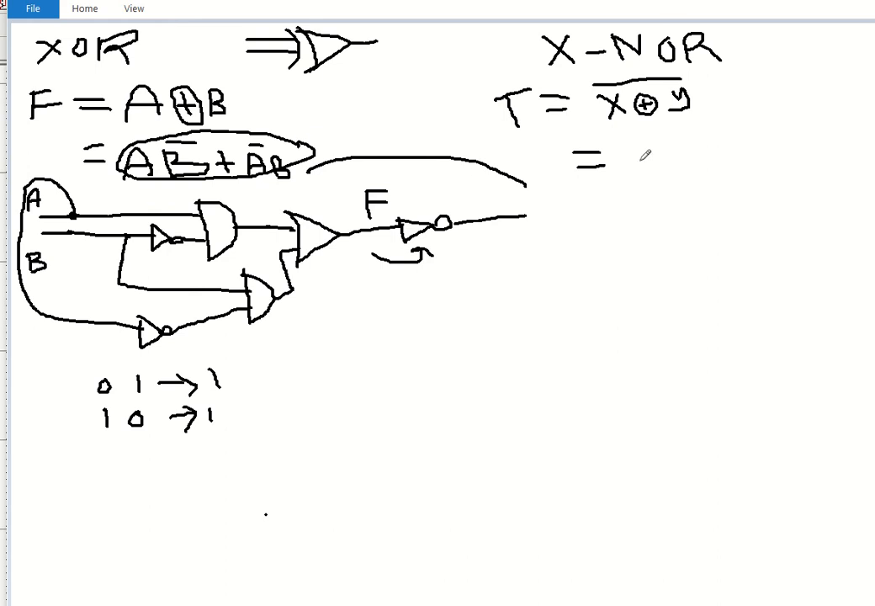
pyautogui.moveTo(629, 152)
pyautogui.mouseDown()
pyautogui.moveTo(626, 175)
pyautogui.moveTo(629, 155)
pyautogui.moveTo(645, 175)
pyautogui.moveTo(631, 165)
pyautogui.moveTo(670, 146)
pyautogui.moveTo(670, 174)
pyautogui.moveTo(686, 148)
pyautogui.moveTo(673, 173)
pyautogui.mouseUp()
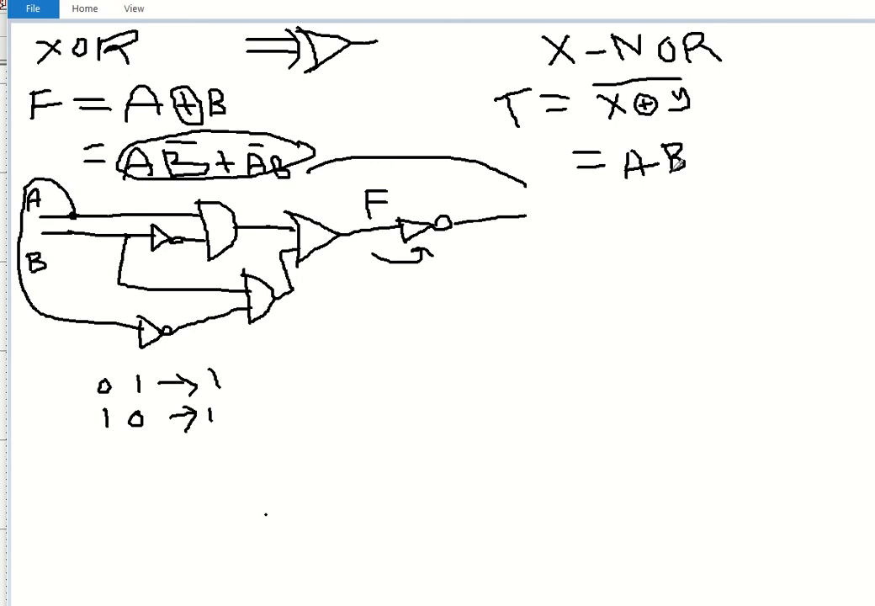
pyautogui.click(72, 0)
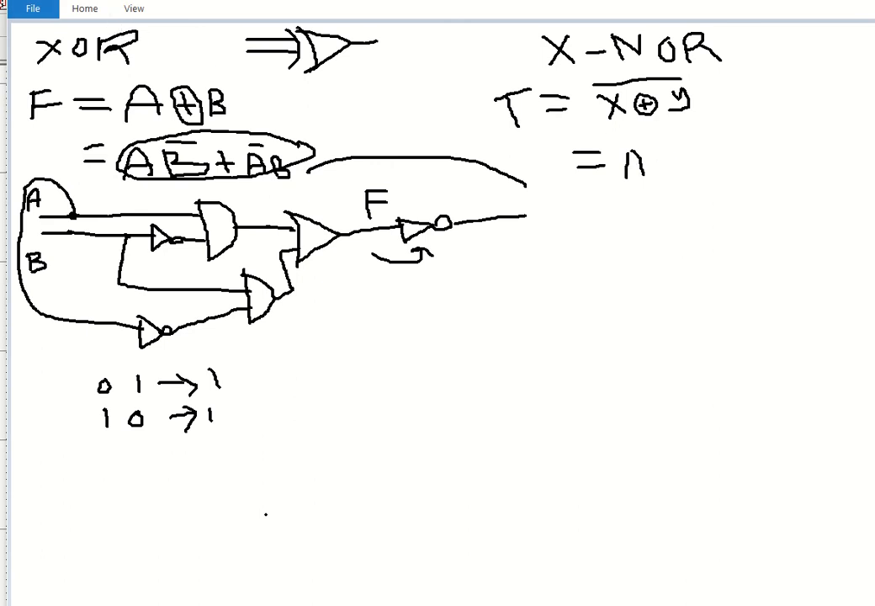
pyautogui.click(70, 2)
# Handwrite the expanded X-NOR expression xy + x̄ȳ as the second line of the equation for T
pyautogui.moveTo(625, 159)
pyautogui.mouseDown()
pyautogui.moveTo(659, 188)
pyautogui.moveTo(625, 191)
pyautogui.mouseUp()
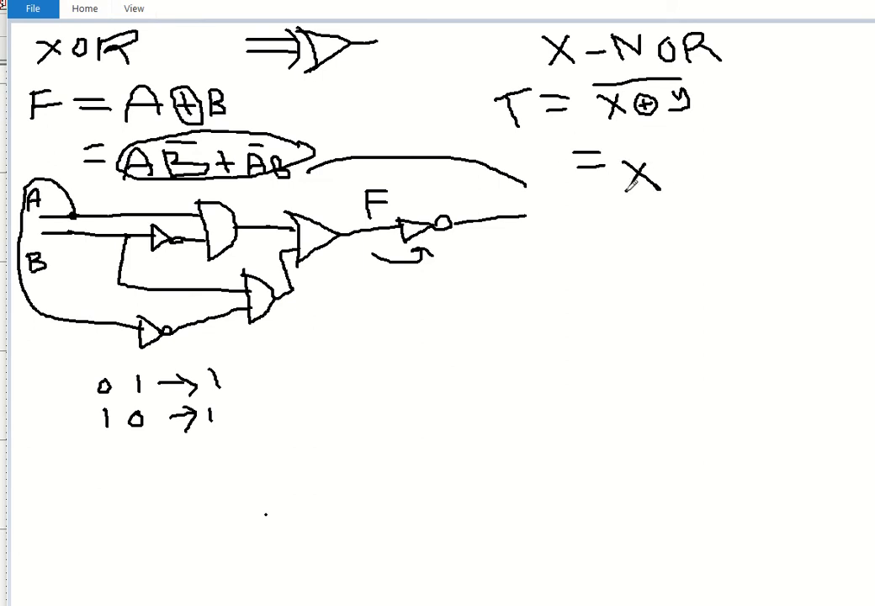
pyautogui.moveTo(673, 156)
pyautogui.mouseDown()
pyautogui.moveTo(694, 148)
pyautogui.moveTo(694, 166)
pyautogui.moveTo(722, 175)
pyautogui.moveTo(735, 158)
pyautogui.moveTo(769, 166)
pyautogui.moveTo(756, 168)
pyautogui.mouseUp()
pyautogui.moveTo(737, 129)
pyautogui.mouseDown()
pyautogui.moveTo(772, 128)
pyautogui.moveTo(798, 156)
pyautogui.mouseUp()
pyautogui.moveTo(804, 143)
pyautogui.mouseDown()
pyautogui.moveTo(804, 162)
pyautogui.moveTo(795, 167)
pyautogui.mouseUp()
pyautogui.moveTo(786, 127); pyautogui.dragTo(813, 126)
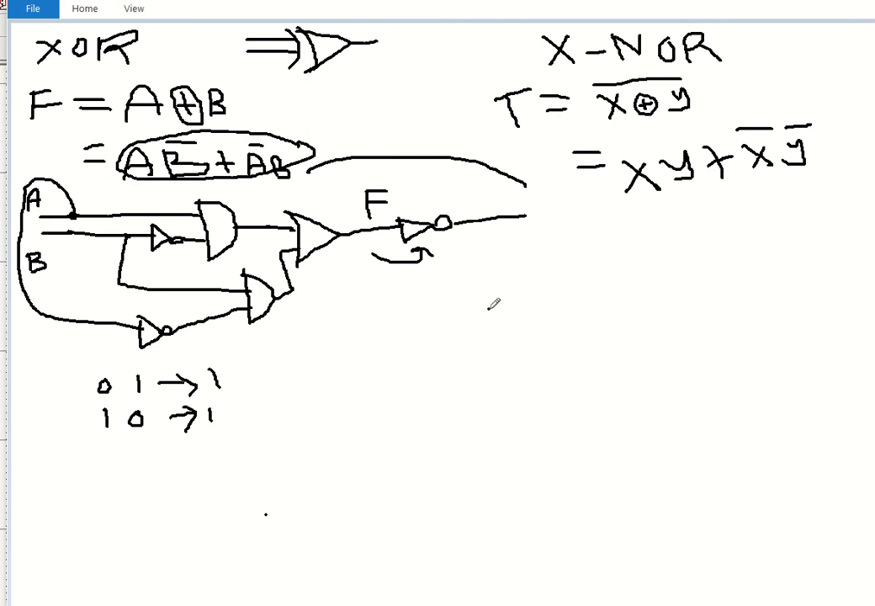
# Sketch an AND gate with inputs labelled x and y, and branch the y input down into an inverter
pyautogui.moveTo(488, 310)
pyautogui.mouseDown()
pyautogui.moveTo(526, 309)
pyautogui.moveTo(532, 330)
pyautogui.moveTo(528, 288)
pyautogui.moveTo(563, 300)
pyautogui.moveTo(532, 346)
pyautogui.mouseUp()
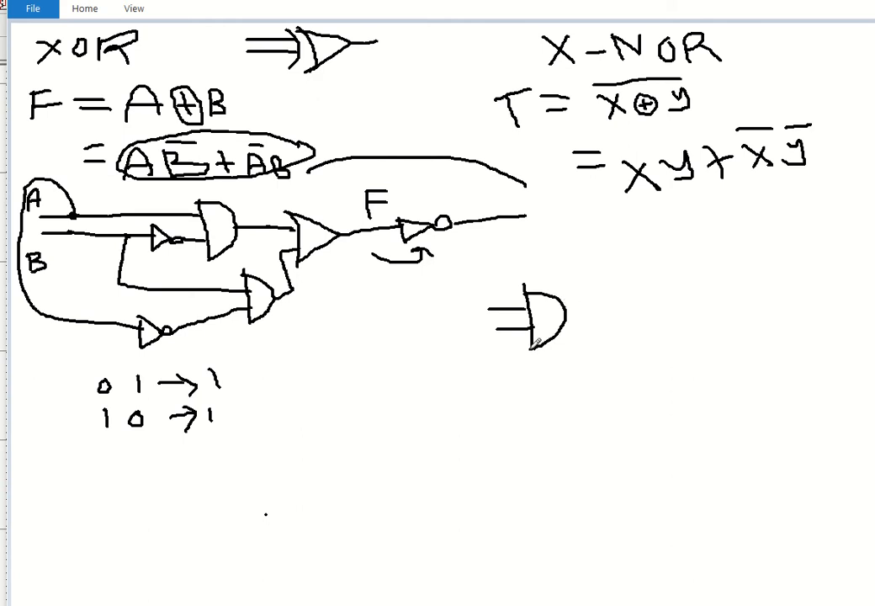
pyautogui.moveTo(570, 314); pyautogui.dragTo(609, 312)
pyautogui.moveTo(520, 329)
pyautogui.mouseDown()
pyautogui.moveTo(557, 381)
pyautogui.moveTo(574, 379)
pyautogui.moveTo(568, 392)
pyautogui.moveTo(578, 373)
pyautogui.moveTo(578, 390)
pyautogui.moveTo(590, 377)
pyautogui.moveTo(594, 384)
pyautogui.moveTo(586, 372)
pyautogui.mouseUp()
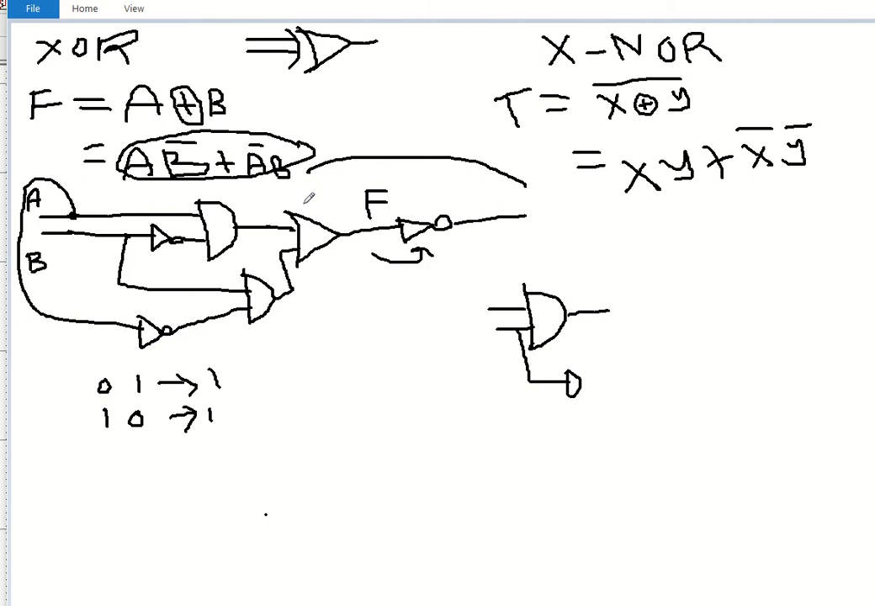
pyautogui.hotkey('ctrl', 'z')
pyautogui.moveTo(569, 372)
pyautogui.mouseDown()
pyautogui.moveTo(601, 384)
pyautogui.moveTo(592, 372)
pyautogui.moveTo(646, 380)
pyautogui.mouseUp()
pyautogui.moveTo(475, 338); pyautogui.dragTo(489, 342)
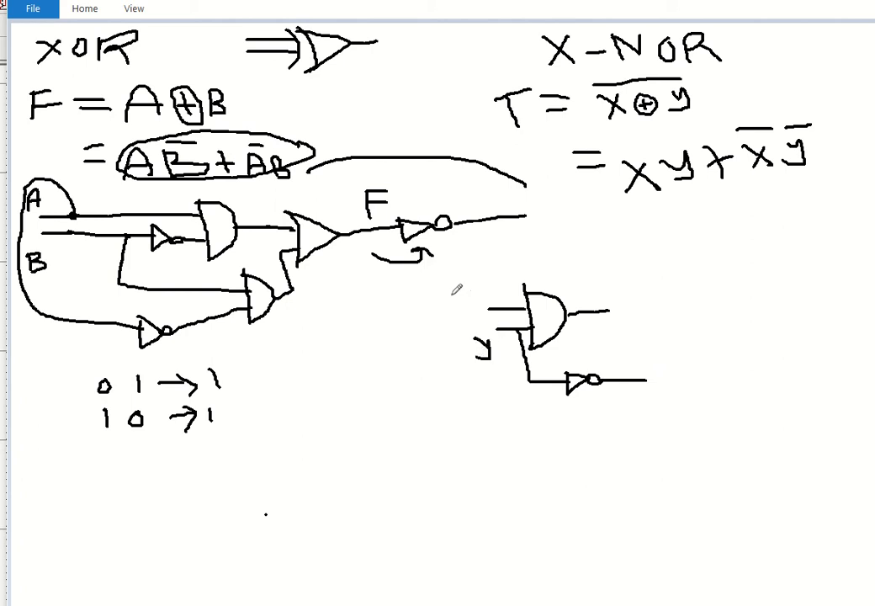
pyautogui.moveTo(452, 292)
pyautogui.mouseDown()
pyautogui.moveTo(467, 305)
pyautogui.moveTo(454, 306)
pyautogui.mouseUp()
# Sketch a second AND gate after the y inverter and feed its lower input from x through another inverter
pyautogui.moveTo(643, 366); pyautogui.dragTo(659, 429)
pyautogui.moveTo(645, 365)
pyautogui.mouseDown()
pyautogui.moveTo(684, 399)
pyautogui.moveTo(671, 412)
pyautogui.moveTo(724, 388)
pyautogui.mouseUp()
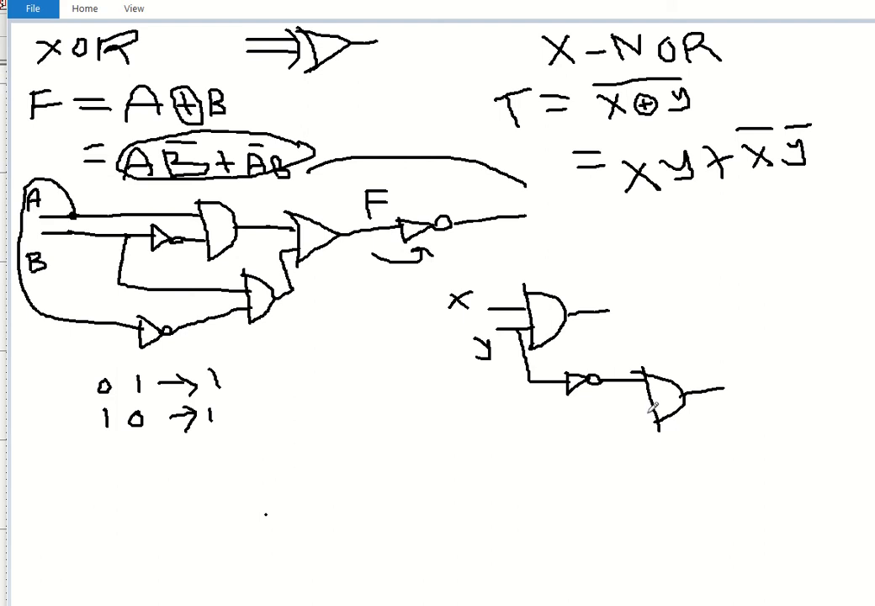
pyautogui.moveTo(655, 413); pyautogui.dragTo(465, 427)
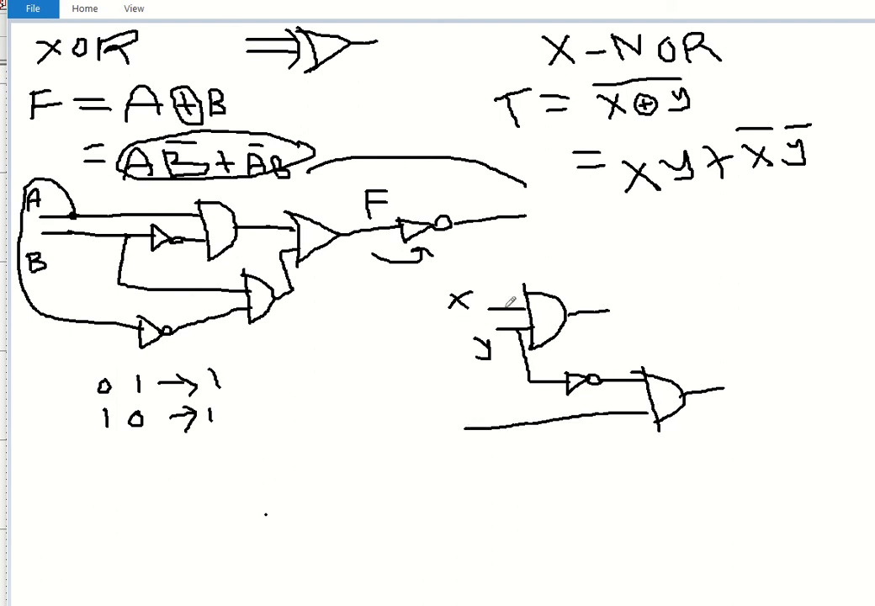
pyautogui.moveTo(491, 308)
pyautogui.mouseDown()
pyautogui.moveTo(488, 293)
pyautogui.moveTo(459, 271)
pyautogui.moveTo(408, 360)
pyautogui.moveTo(439, 413)
pyautogui.moveTo(443, 401)
pyautogui.moveTo(438, 418)
pyautogui.moveTo(442, 407)
pyautogui.moveTo(452, 424)
pyautogui.moveTo(439, 423)
pyautogui.moveTo(461, 419)
pyautogui.mouseUp()
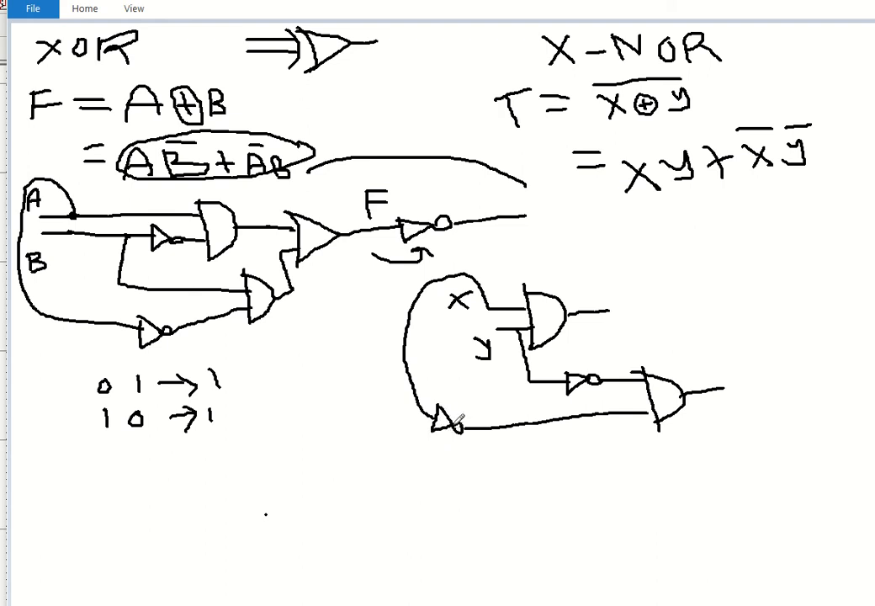
# Join both AND gate outputs into a sketched OR gate and label its output T
pyautogui.moveTo(614, 312); pyautogui.dragTo(741, 344)
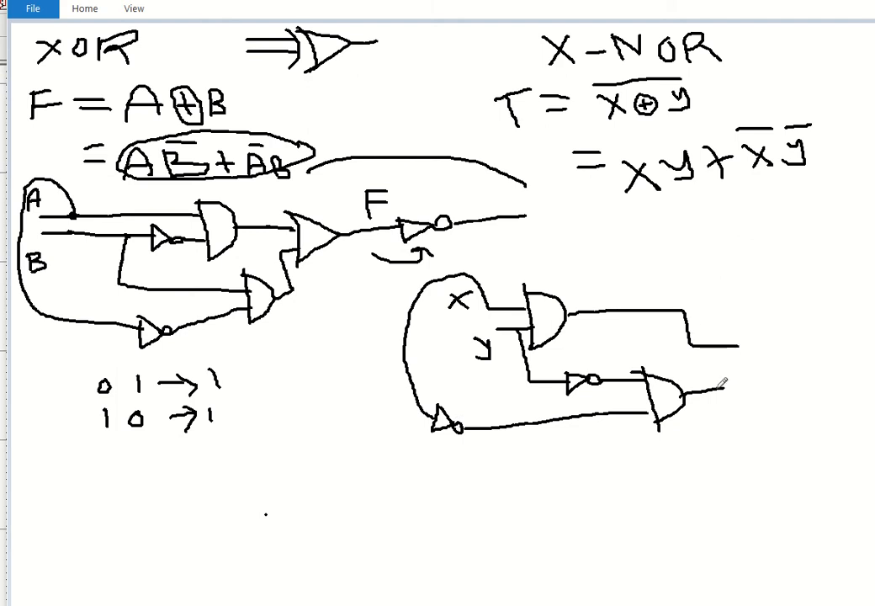
pyautogui.moveTo(713, 388)
pyautogui.mouseDown()
pyautogui.moveTo(712, 364)
pyautogui.moveTo(734, 363)
pyautogui.mouseUp()
pyautogui.moveTo(726, 318); pyautogui.dragTo(738, 371)
pyautogui.moveTo(723, 320)
pyautogui.mouseDown()
pyautogui.moveTo(786, 345)
pyautogui.moveTo(734, 379)
pyautogui.mouseUp()
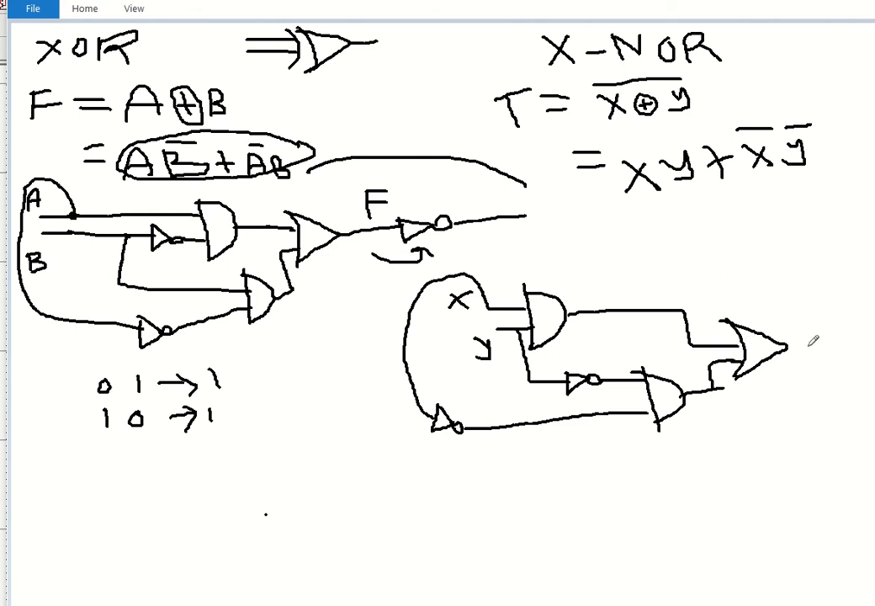
pyautogui.moveTo(788, 345); pyautogui.dragTo(832, 337)
pyautogui.moveTo(808, 278)
pyautogui.mouseDown()
pyautogui.moveTo(813, 310)
pyautogui.moveTo(831, 275)
pyautogui.mouseUp()
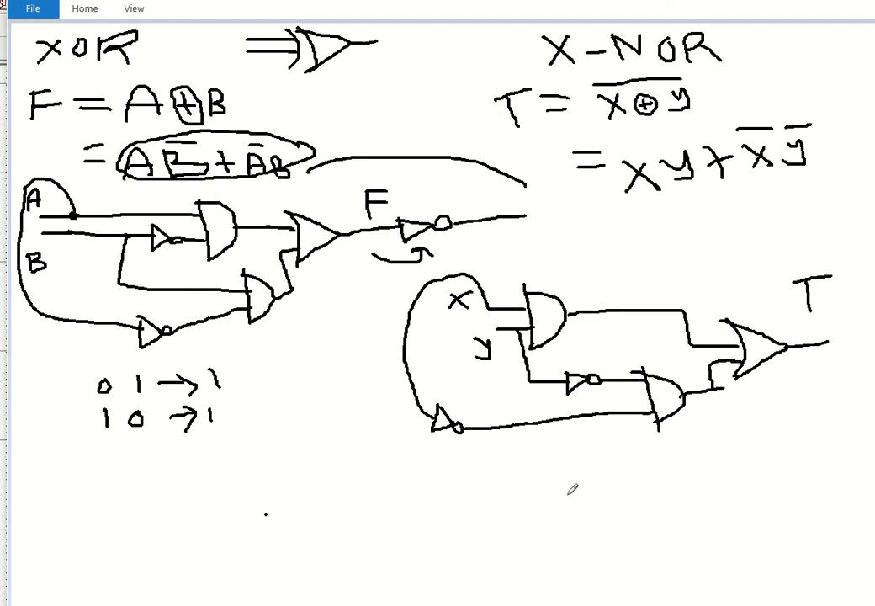
# Handwrite the X-NOR input pairs 1 1 and 0 0 below the circuit, joined by converging lines to output 1
pyautogui.moveTo(577, 459)
pyautogui.mouseDown()
pyautogui.moveTo(578, 481)
pyautogui.moveTo(610, 478)
pyautogui.moveTo(579, 528)
pyautogui.moveTo(586, 511)
pyautogui.moveTo(618, 516)
pyautogui.moveTo(638, 500)
pyautogui.mouseUp()
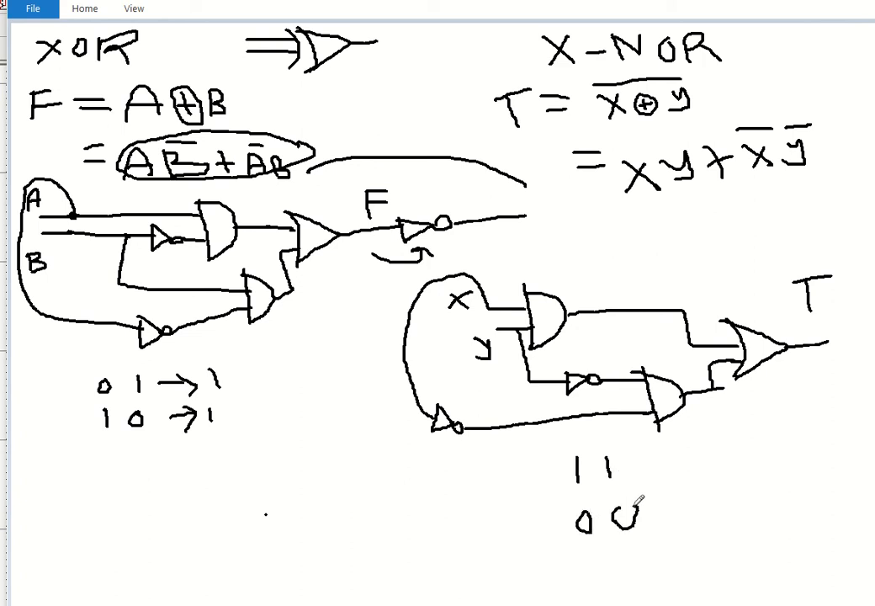
pyautogui.click(650, 459)
pyautogui.moveTo(652, 459); pyautogui.dragTo(641, 519)
pyautogui.moveTo(754, 488)
pyautogui.mouseDown()
pyautogui.moveTo(755, 456)
pyautogui.moveTo(761, 487)
pyautogui.mouseUp()
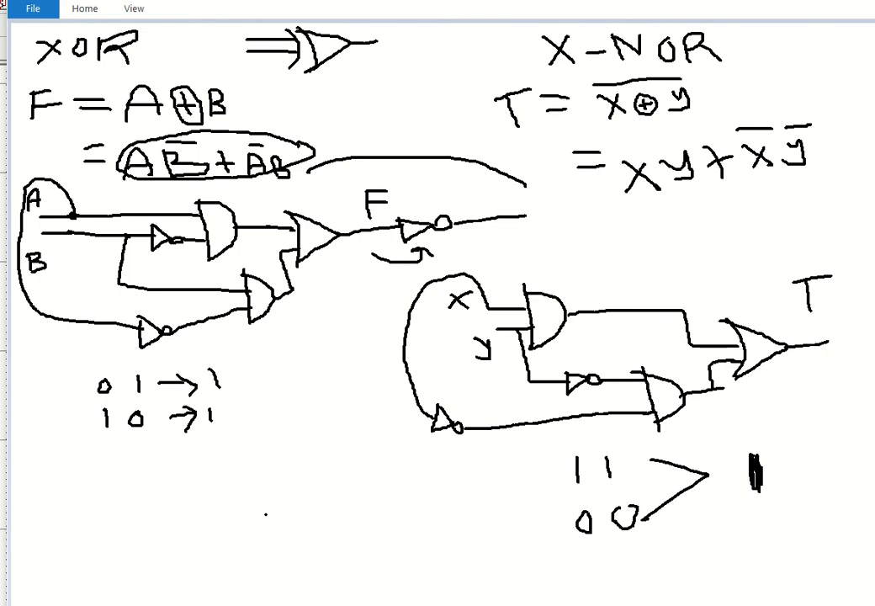
# Switch to Multisim, stop the simulation and delete the wire between OR gate U5C and probe X1
pyautogui.hotkey('alt', 'Tab')
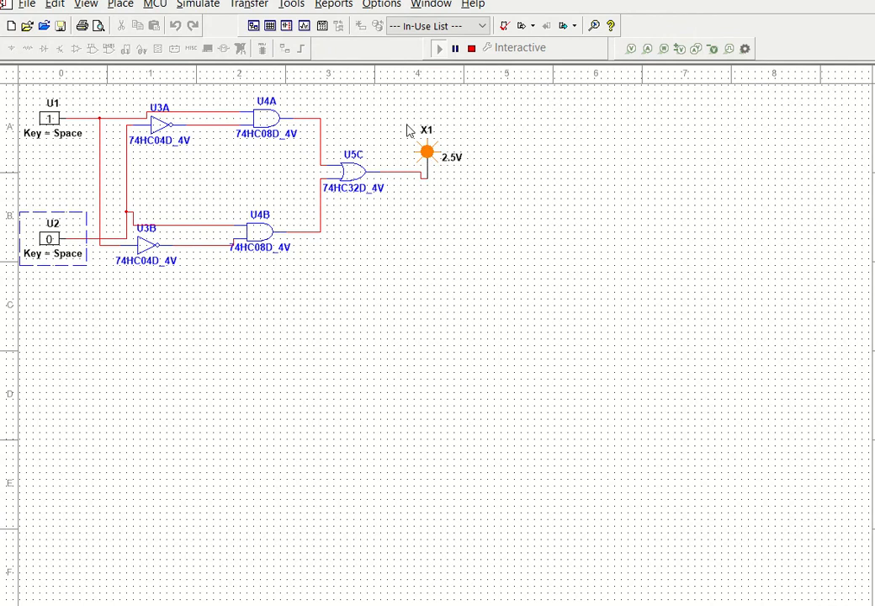
pyautogui.click(471, 49)
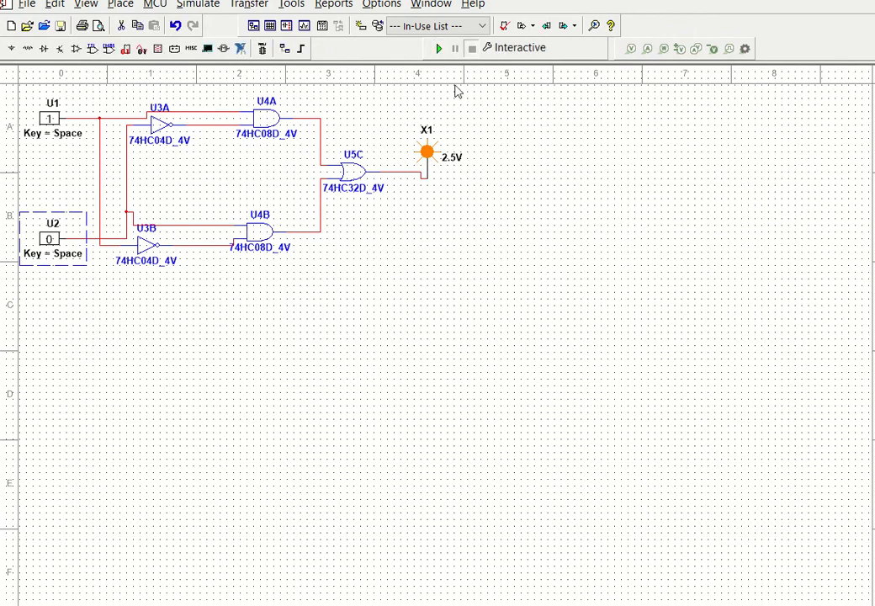
pyautogui.click(425, 155)
pyautogui.click(404, 174)
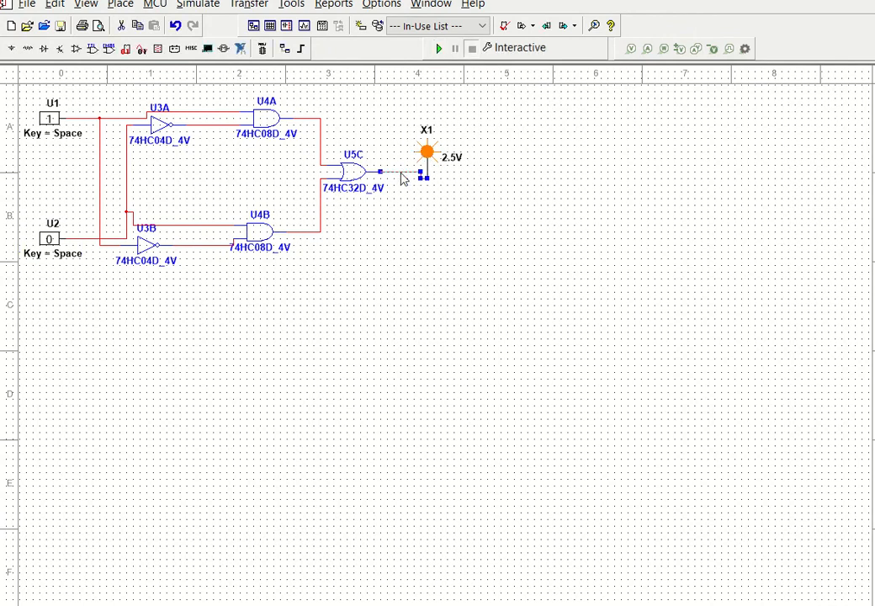
pyautogui.press('Delete')
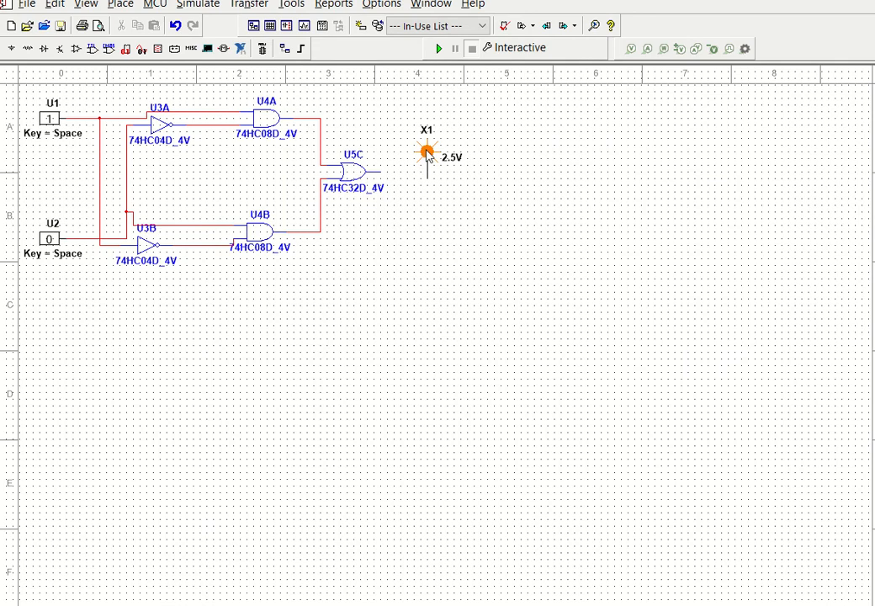
# Move probe X1 farther to the right and place a copy of inverter U3A between OR gate U5C and the probe
pyautogui.click(428, 155)
pyautogui.moveTo(423, 137); pyautogui.dragTo(517, 138)
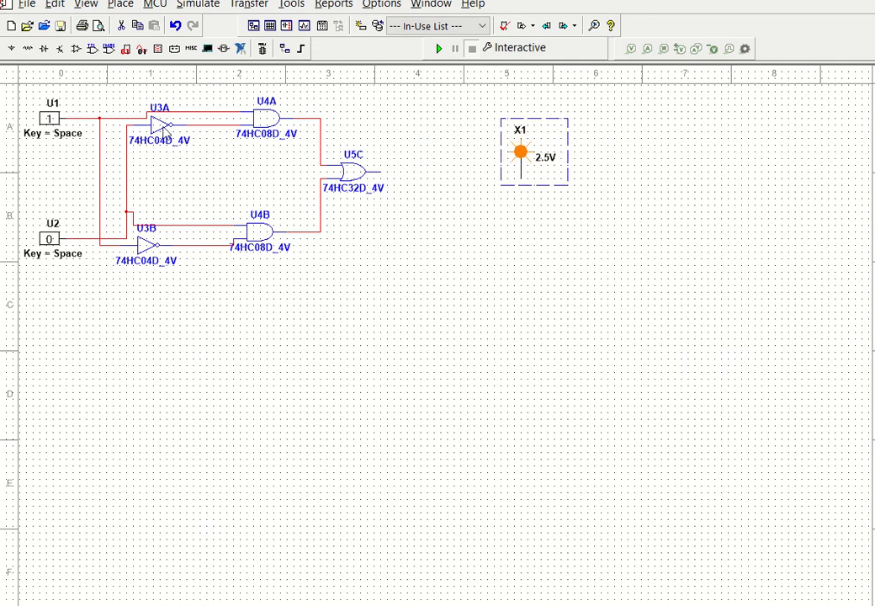
pyautogui.click(161, 127)
pyautogui.rightClick(161, 126)
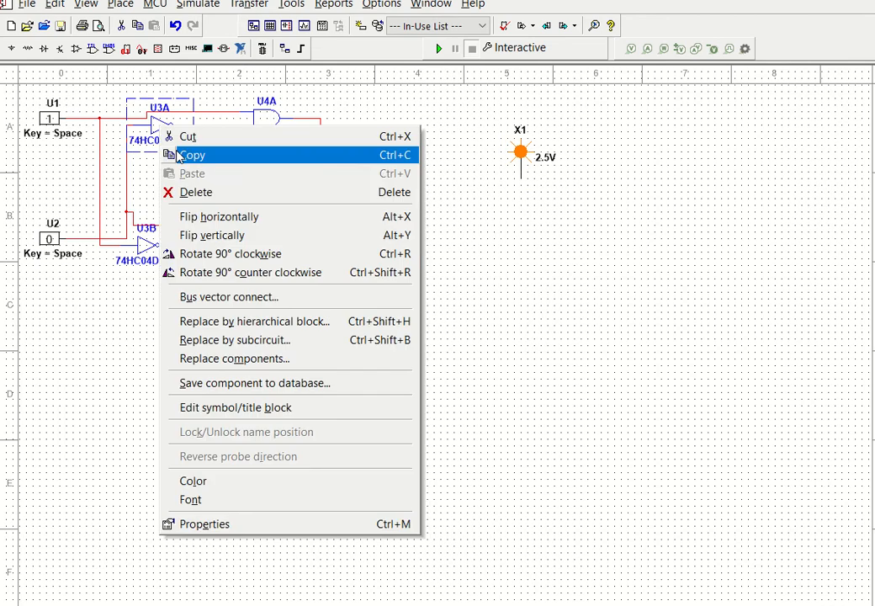
pyautogui.click(189, 155)
pyautogui.click(434, 181)
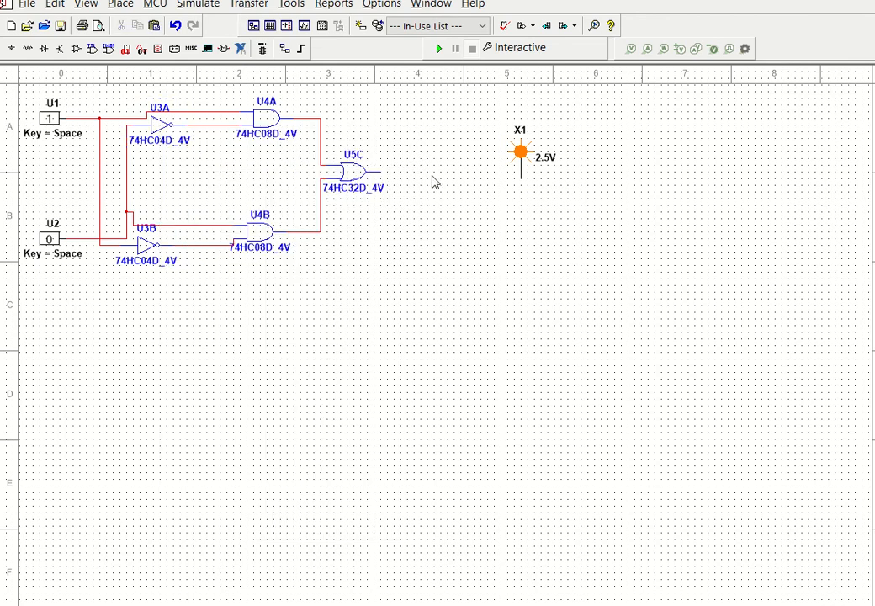
pyautogui.rightClick(435, 182)
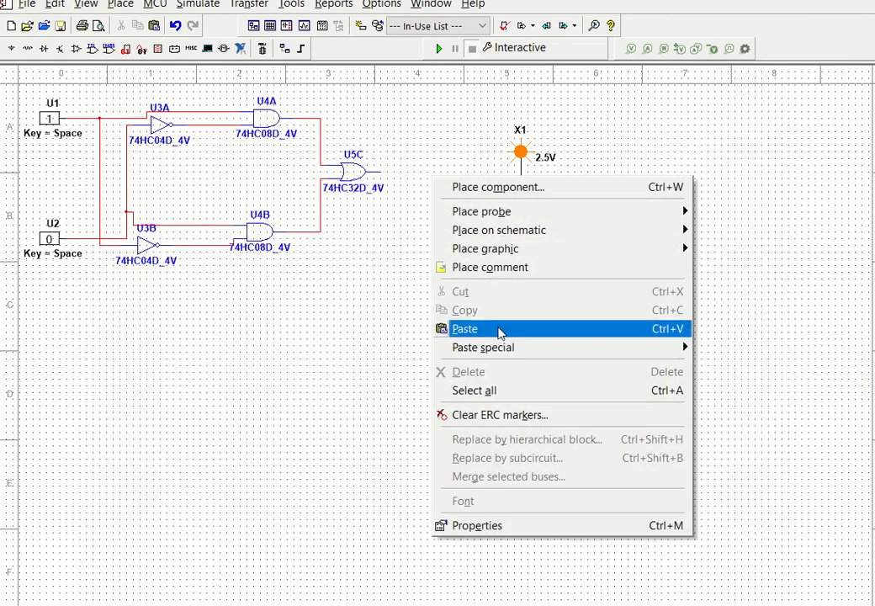
pyautogui.click(499, 329)
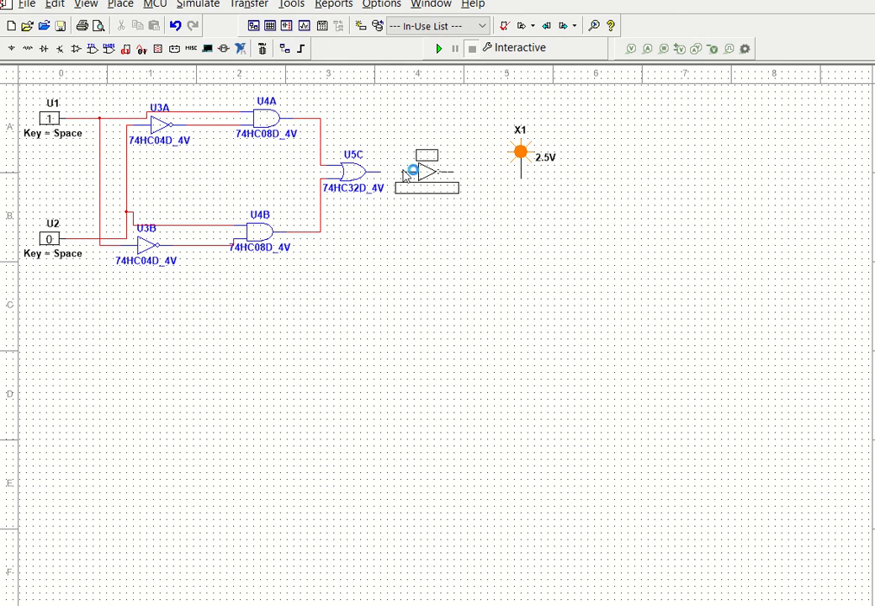
pyautogui.click(429, 169)
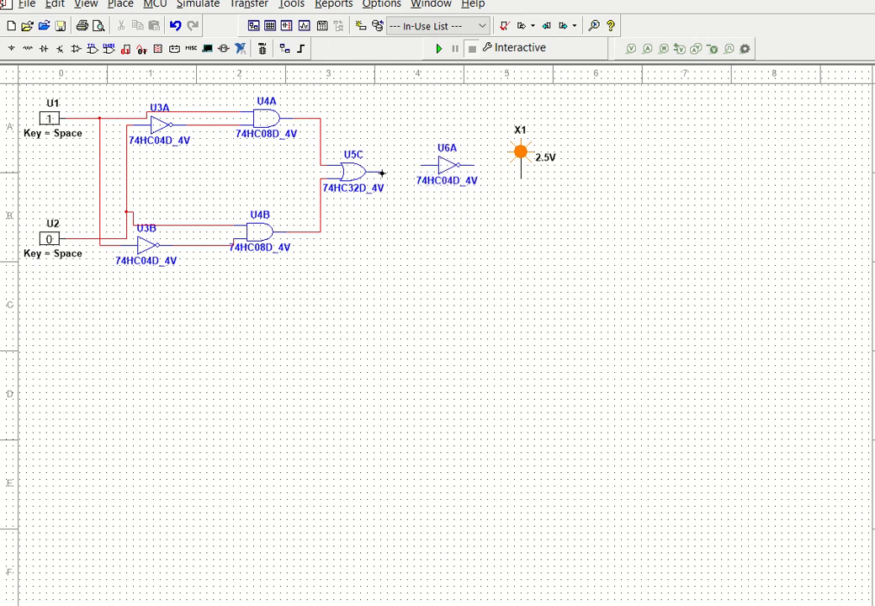
# Wire U5C's output through the new inverter U6A to probe X1 and start the simulation
pyautogui.click(419, 166)
pyautogui.click(475, 167)
pyautogui.click(521, 180)
pyautogui.click(435, 51)
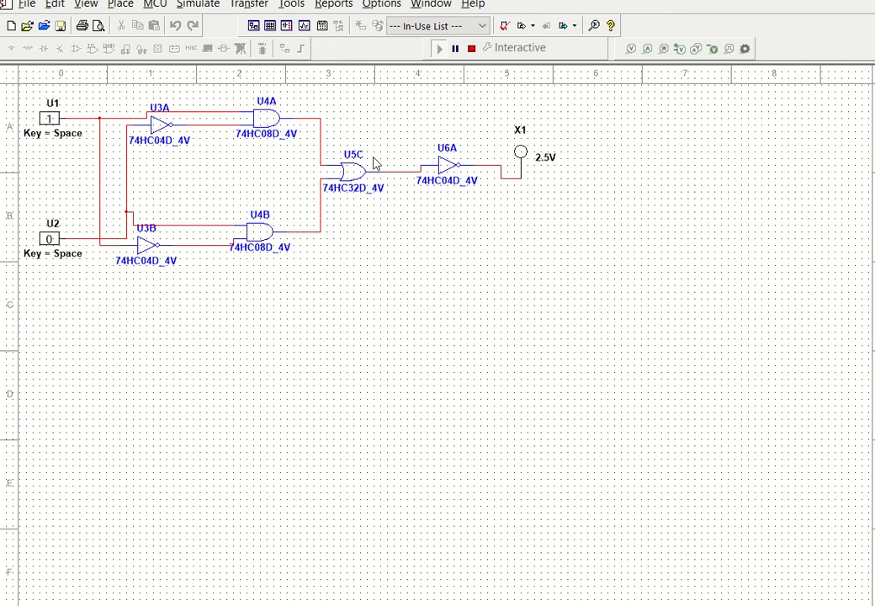
# Toggle digital inputs U1 and U2 in the running simulation to test the X-NOR output, including both inputs at 1
pyautogui.click(49, 238)
pyautogui.click(53, 119)
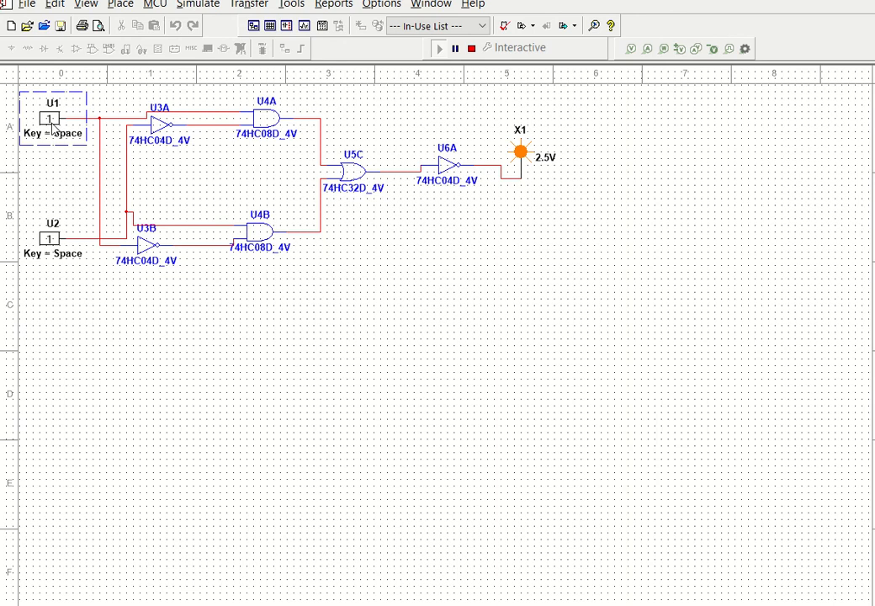
pyautogui.click(49, 118)
pyautogui.click(49, 239)
pyautogui.click(43, 126)
pyautogui.click(50, 240)
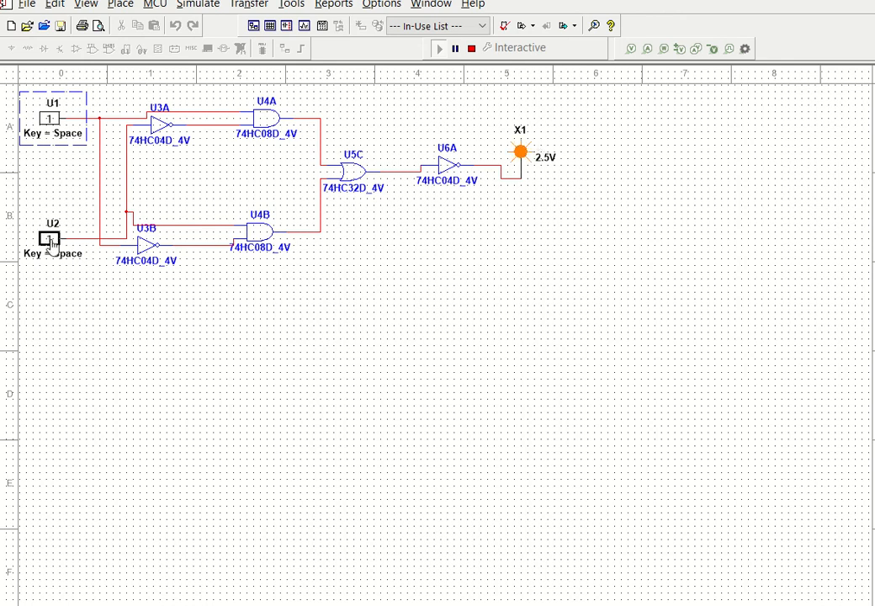
pyautogui.click(50, 119)
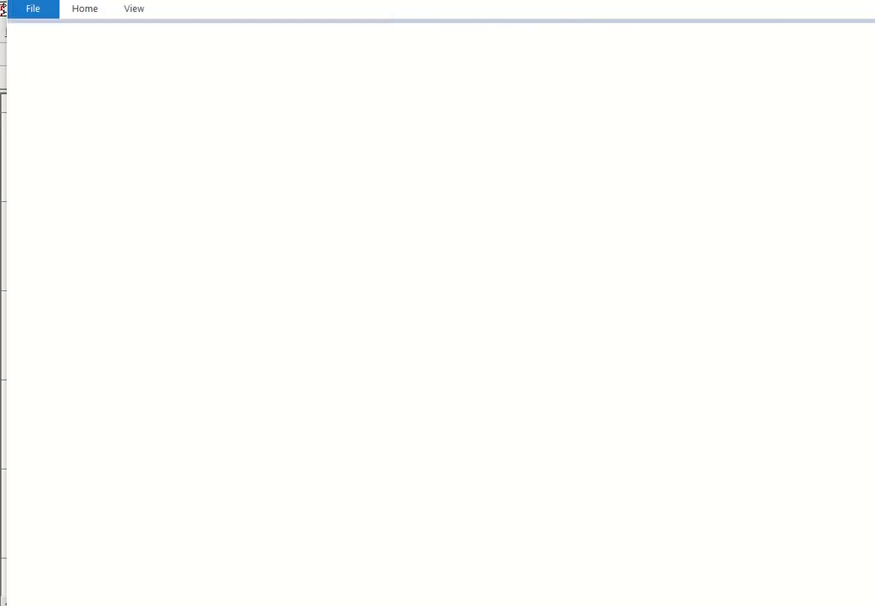
# Bring the complete XOR and X-NOR drawings back into view in the sketch window
pyautogui.hscroll(-10, 336, 294)
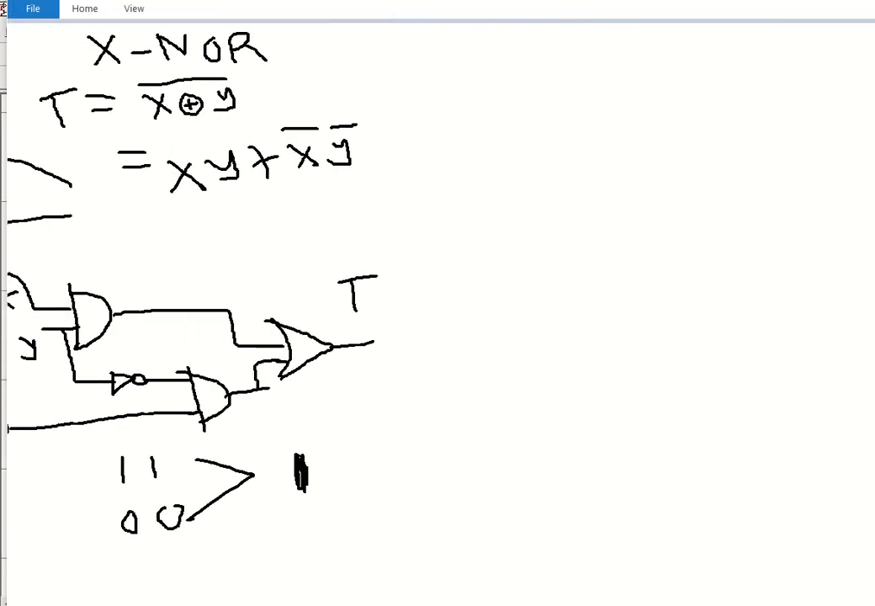
pyautogui.hscroll(-5, 337, 294)
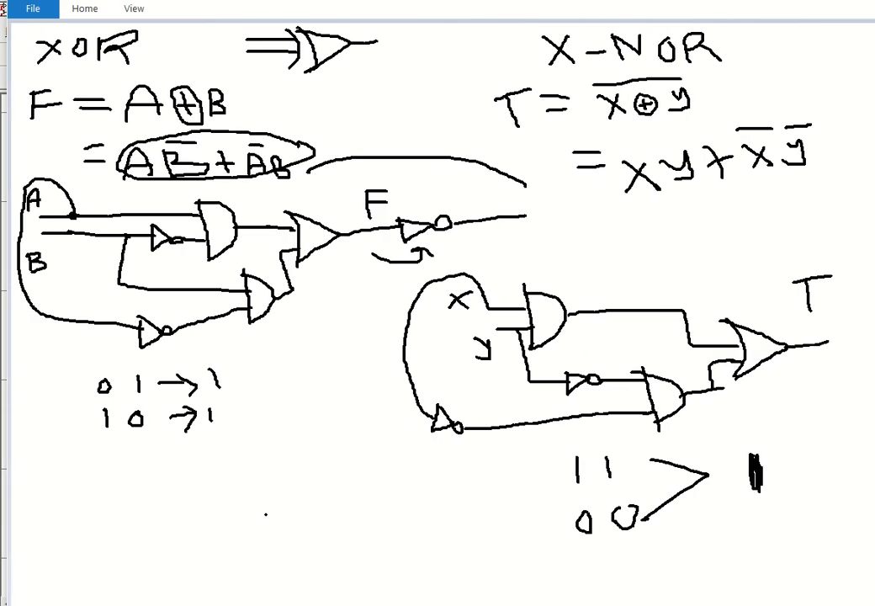
# Narrow the Multisim window so the whole sketched X-NOR circuit is in view beside the schematic
pyautogui.hotkey('alt', 'Tab')
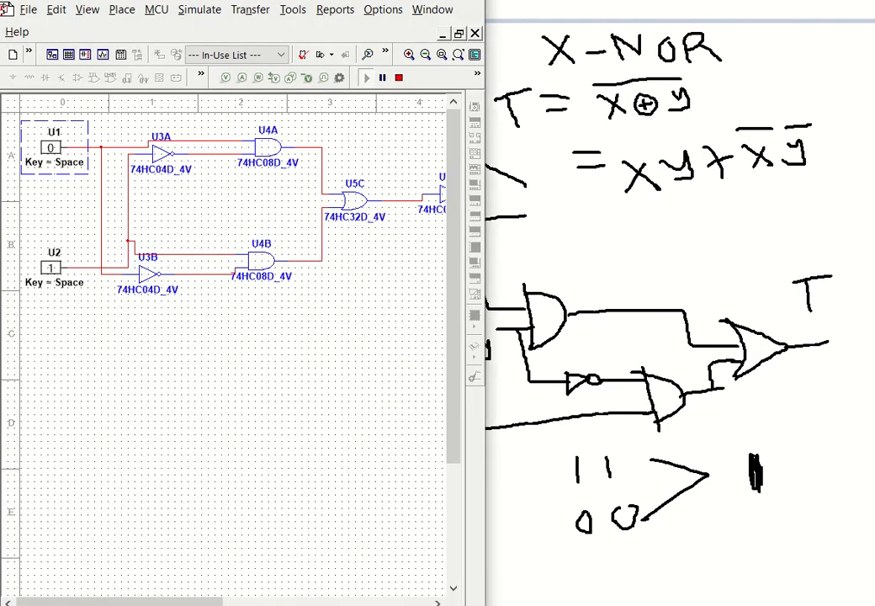
pyautogui.hotkey('alt', 'Tab')
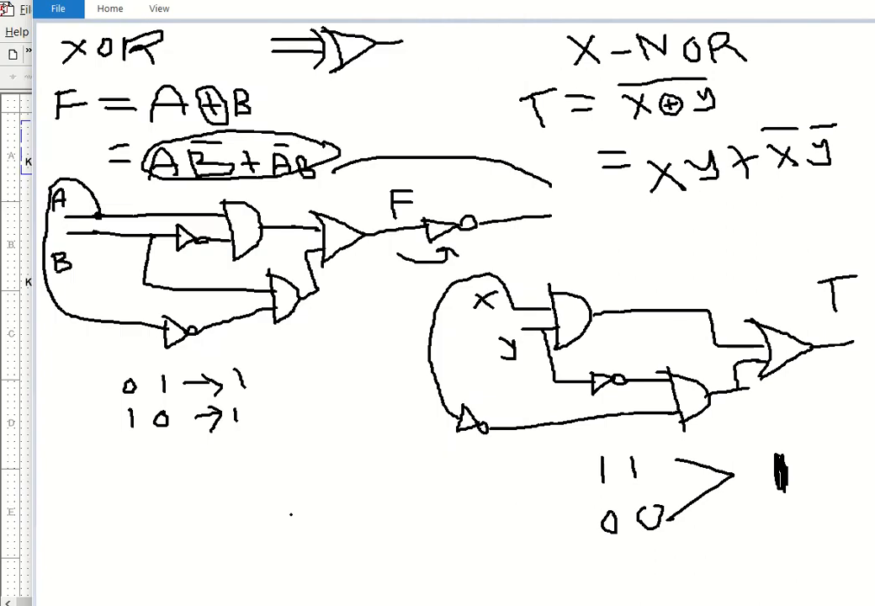
pyautogui.hscroll(-2, 303, 515)
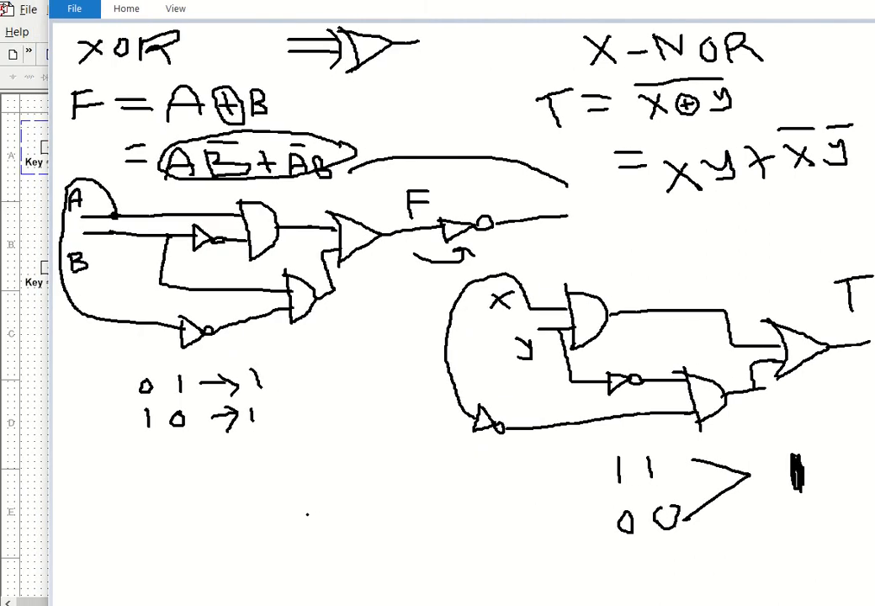
pyautogui.hotkey('alt', 'Tab')
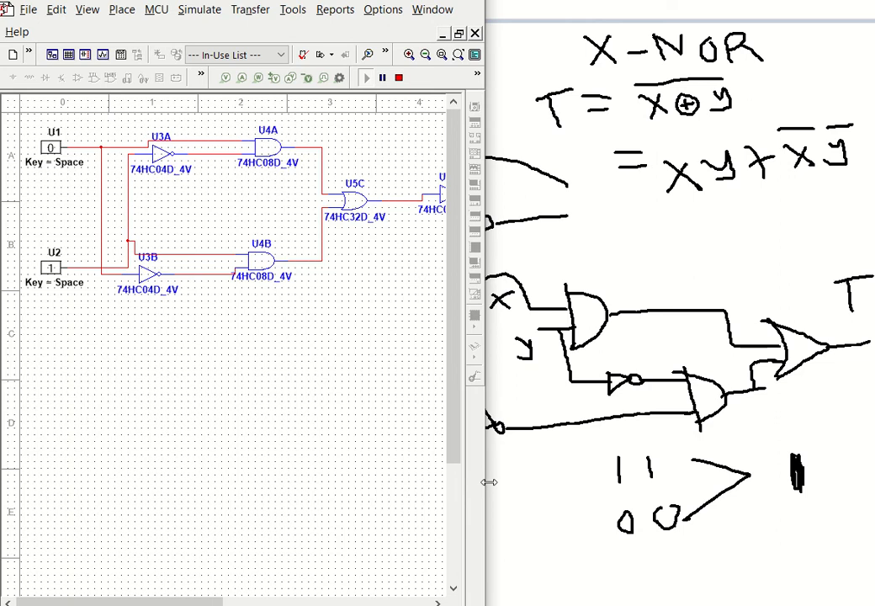
pyautogui.moveTo(485, 479); pyautogui.dragTo(433, 494)
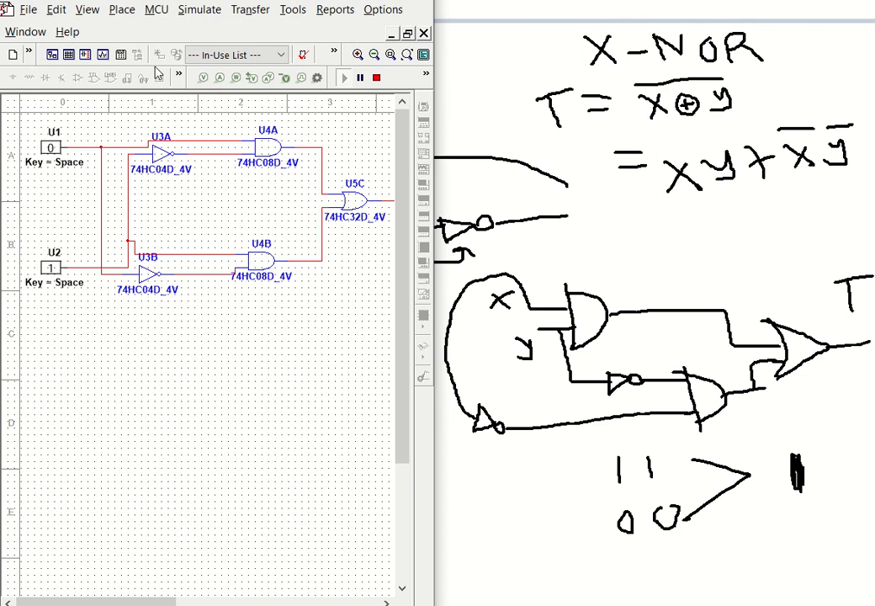
# Stop the simulation and place two INTERACTIVE_DIGITAL_CONSTANT sources, one above the other, below input U2
pyautogui.click(376, 77)
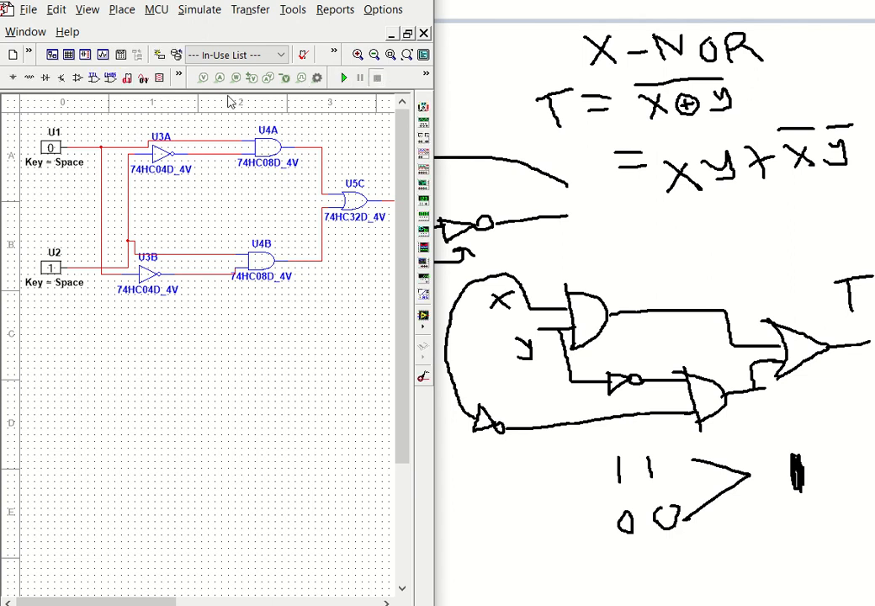
pyautogui.click(123, 10)
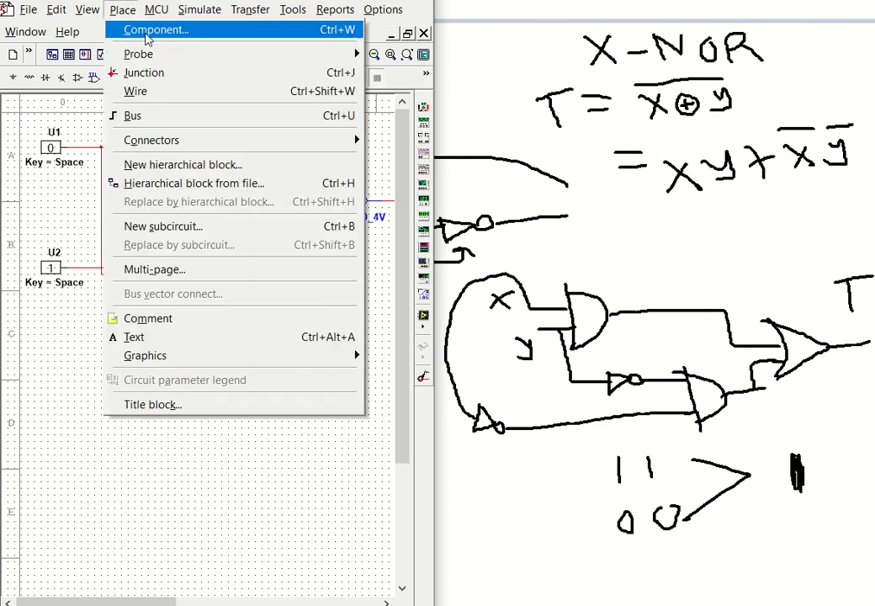
pyautogui.click(146, 34)
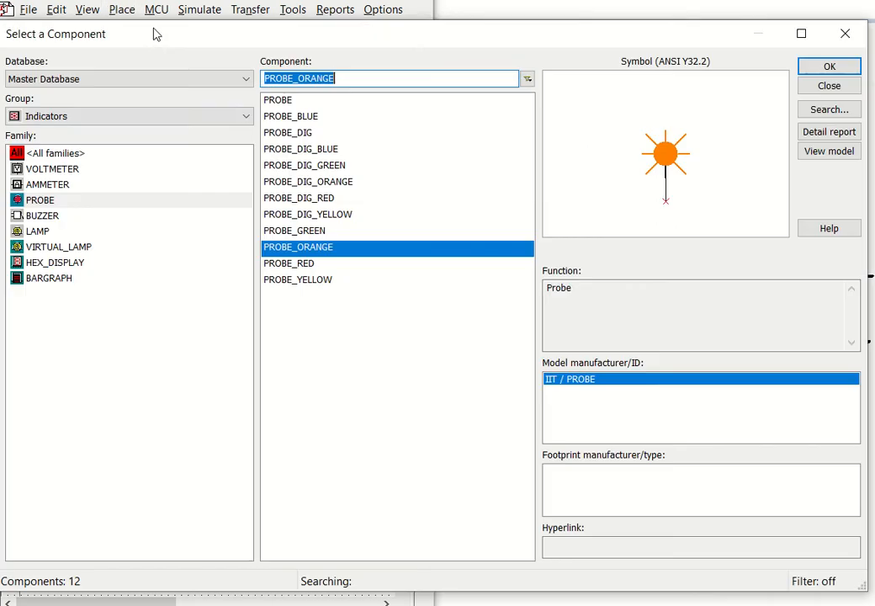
pyautogui.click(108, 118)
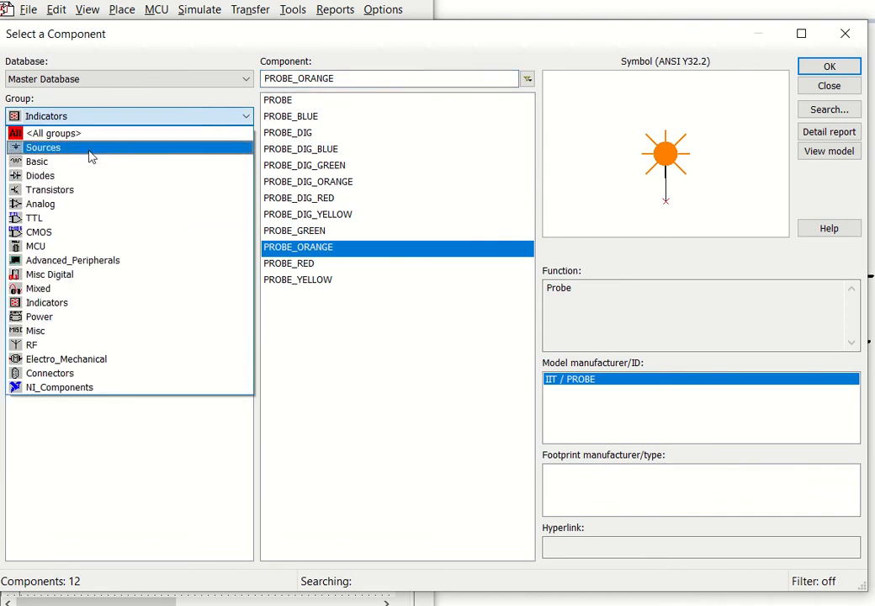
pyautogui.click(90, 150)
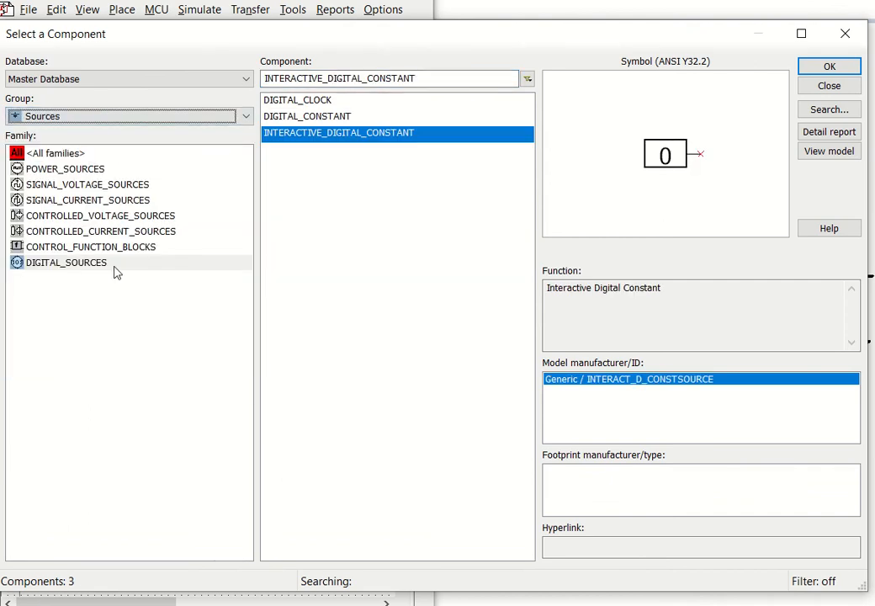
pyautogui.click(823, 69)
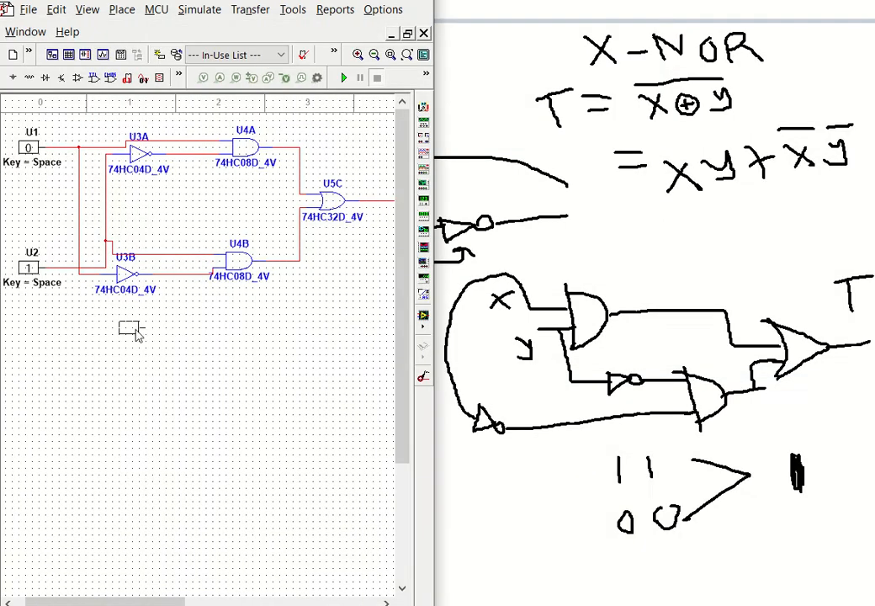
pyautogui.click(55, 367)
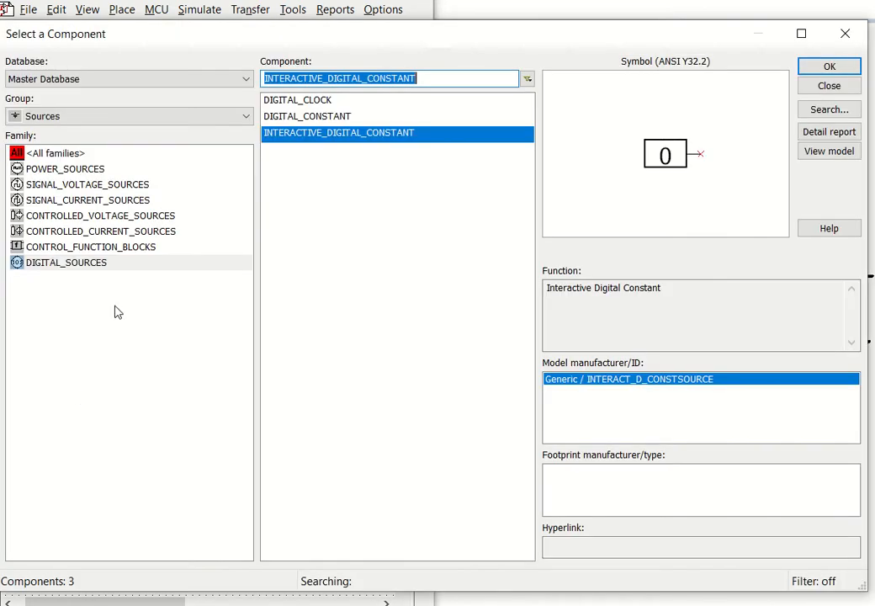
pyautogui.click(827, 73)
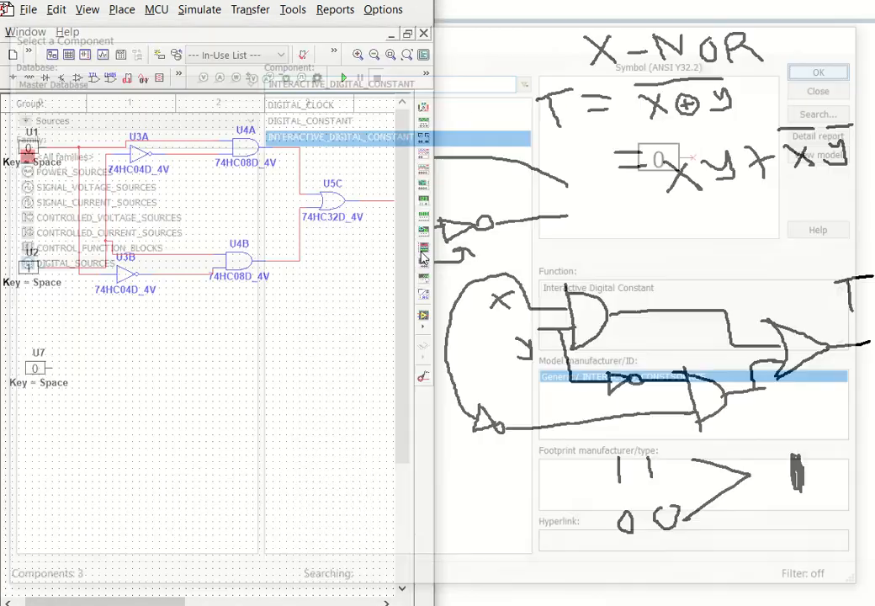
pyautogui.click(25, 461)
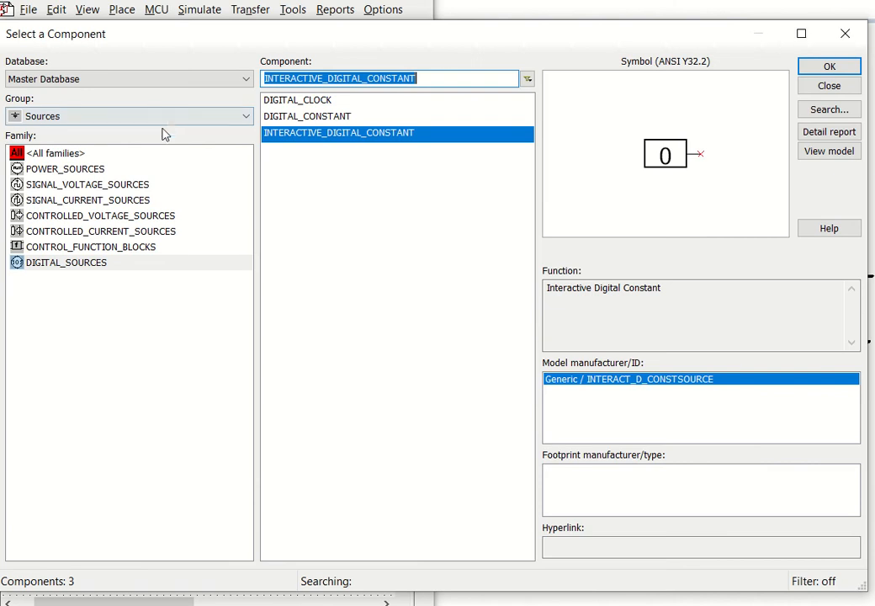
pyautogui.click(844, 34)
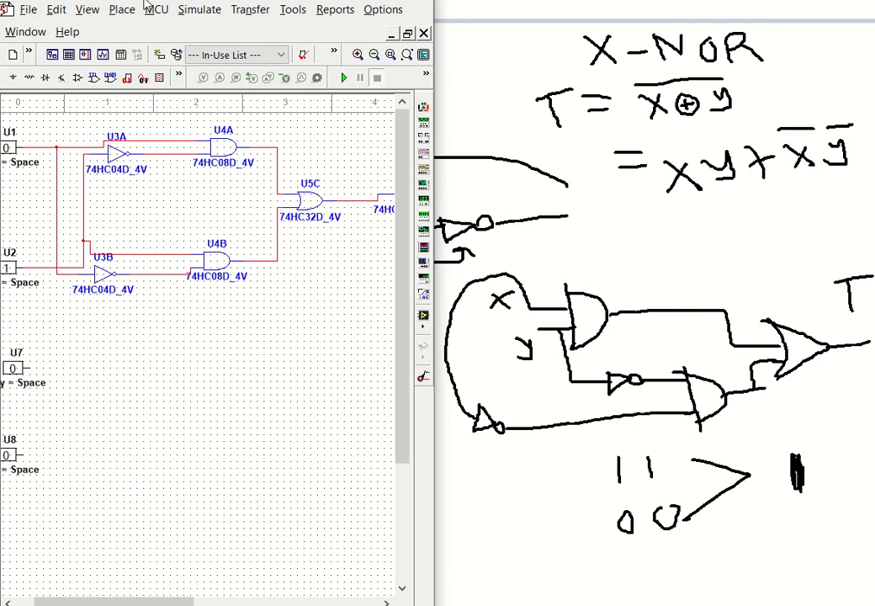
# Place a 74HC04D_4V inverter from the 74HC_4V family, section A of a new chip, to the right of input U8
pyautogui.click(120, 11)
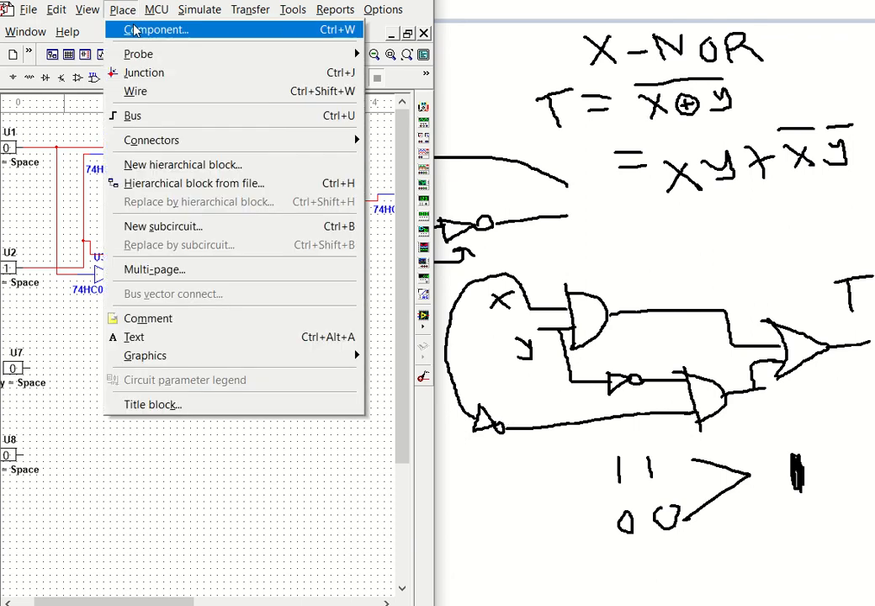
pyautogui.click(122, 29)
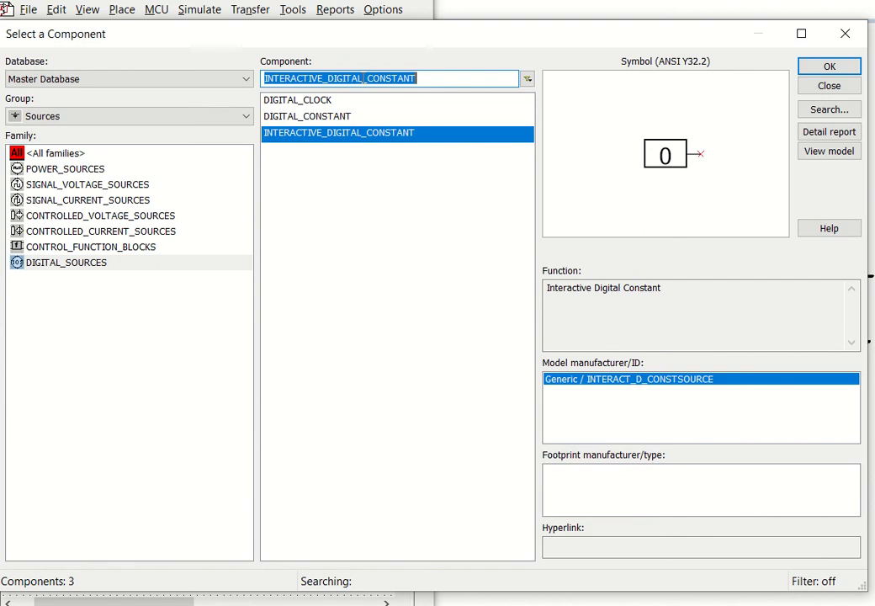
pyautogui.click(93, 116)
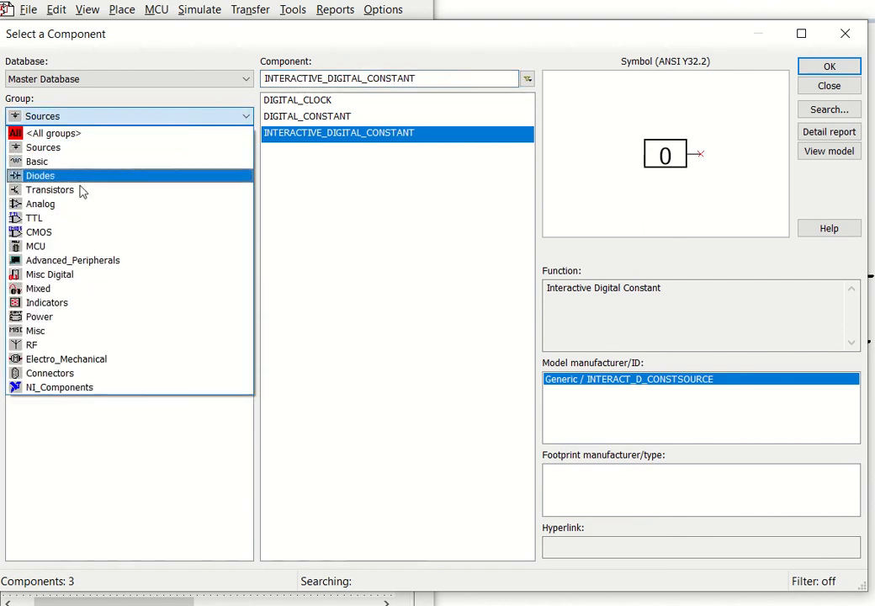
pyautogui.click(76, 135)
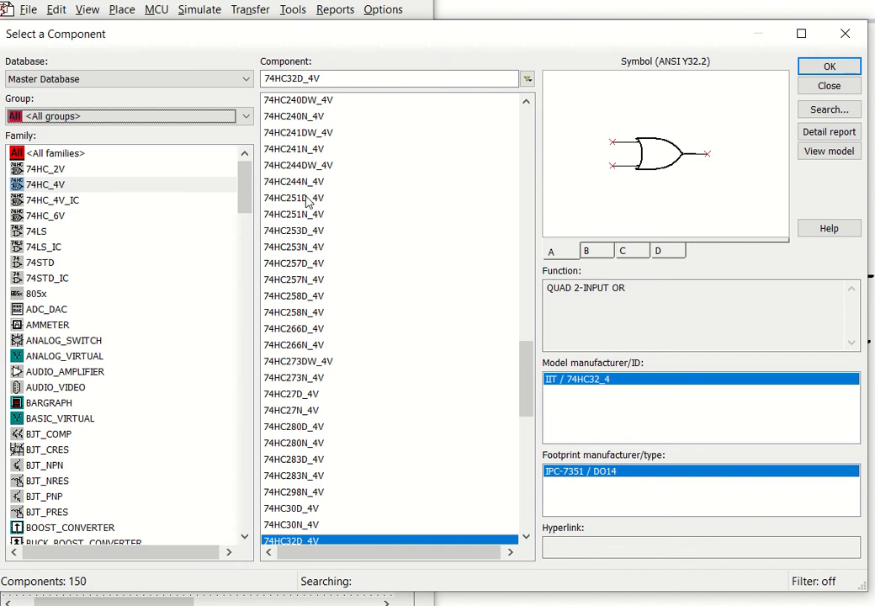
pyautogui.scroll(2, 316, 171)
pyautogui.scroll(20, 315, 171)
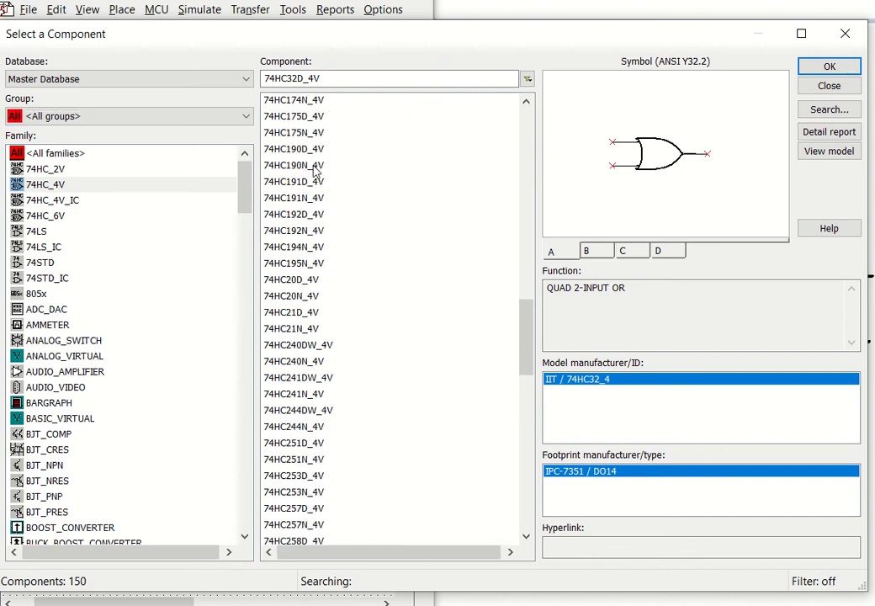
pyautogui.scroll(5, 316, 171)
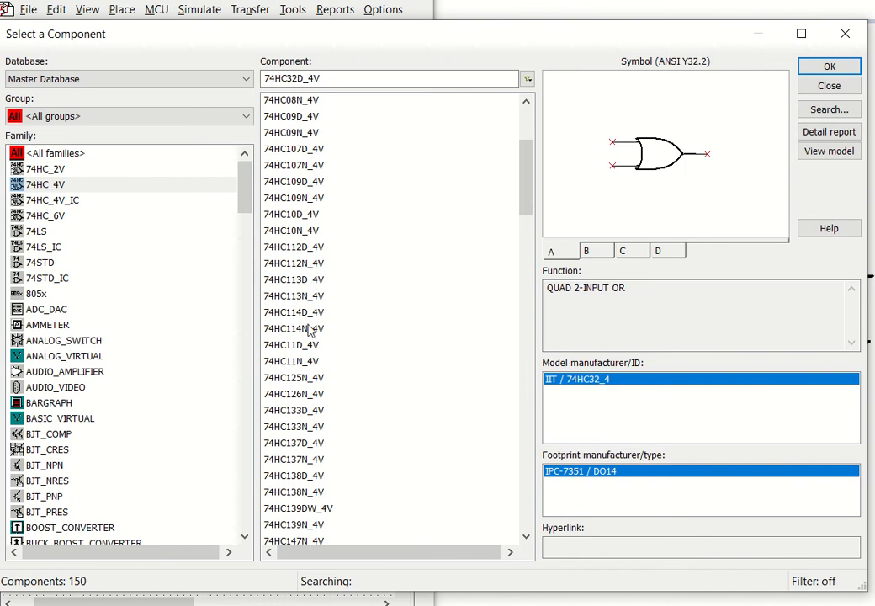
pyautogui.scroll(4, 303, 198)
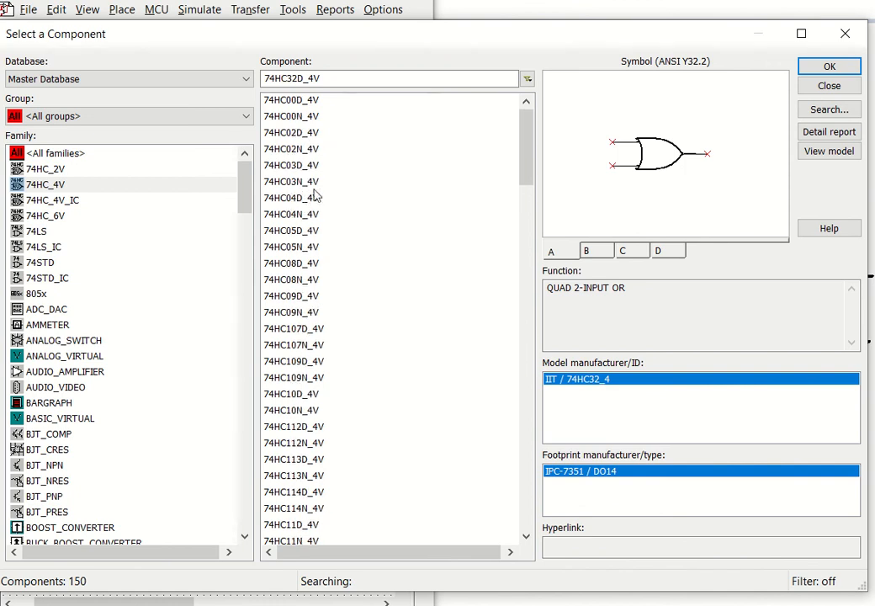
pyautogui.click(297, 200)
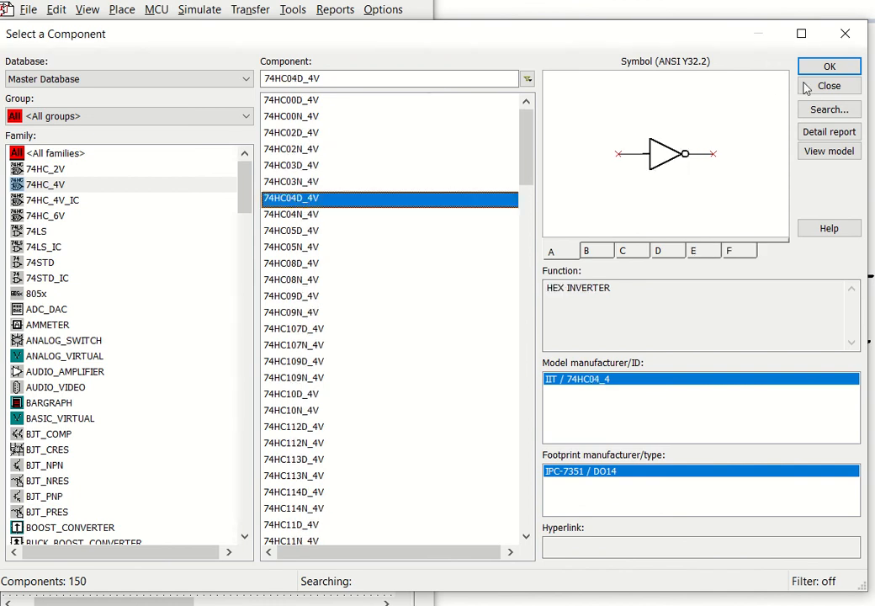
pyautogui.click(830, 68)
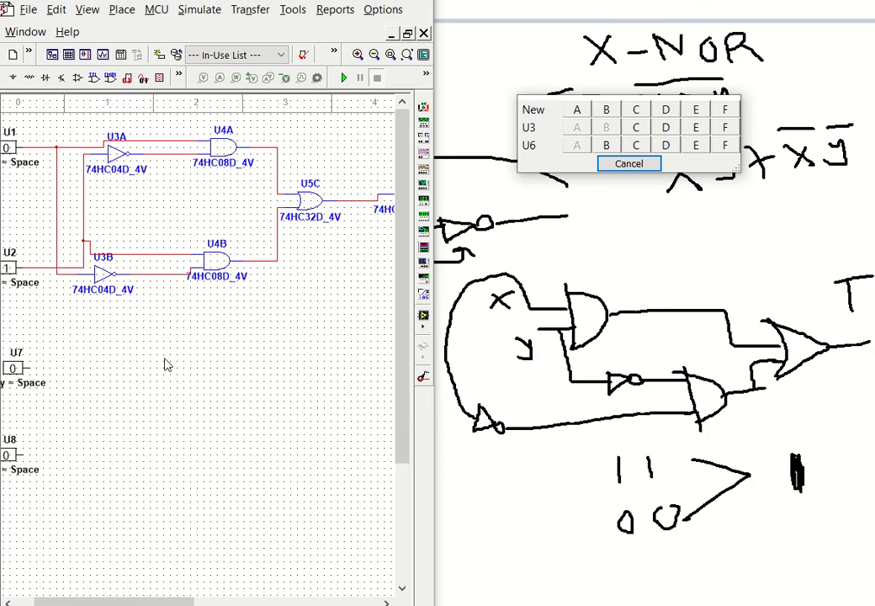
pyautogui.click(577, 111)
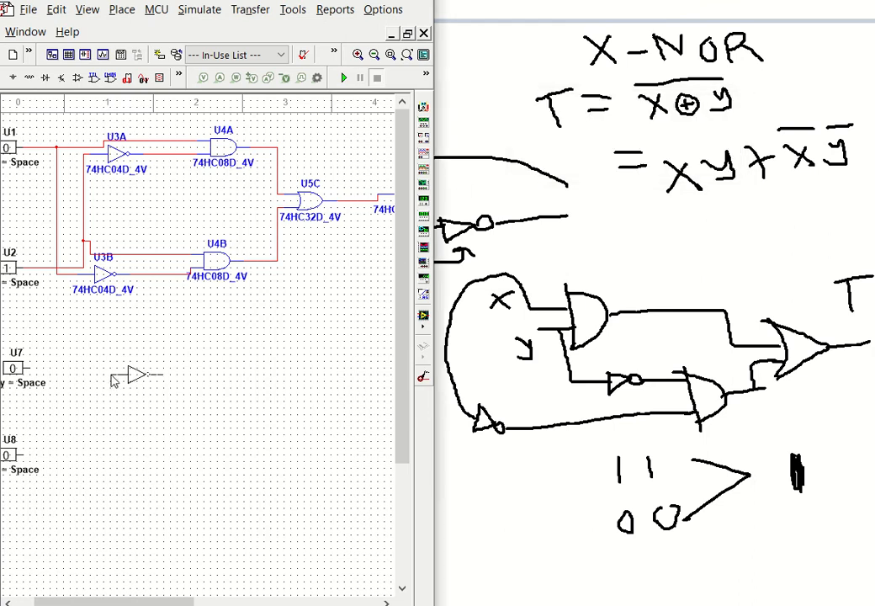
pyautogui.click(95, 453)
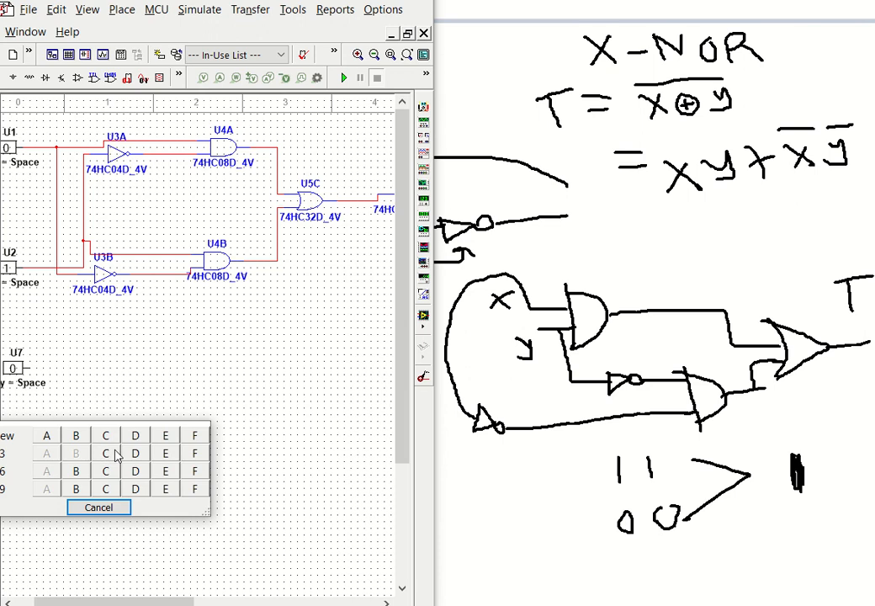
# Place a second 74HC04D_4V inverter, section B of U6, directly below inverter U9A and end the inverter placement
pyautogui.click(78, 471)
pyautogui.click(114, 508)
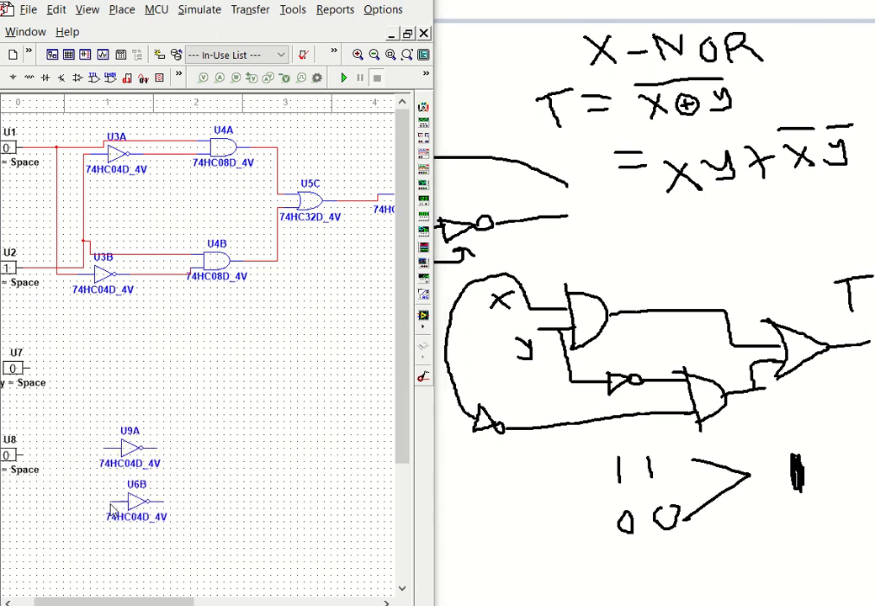
pyautogui.click(118, 566)
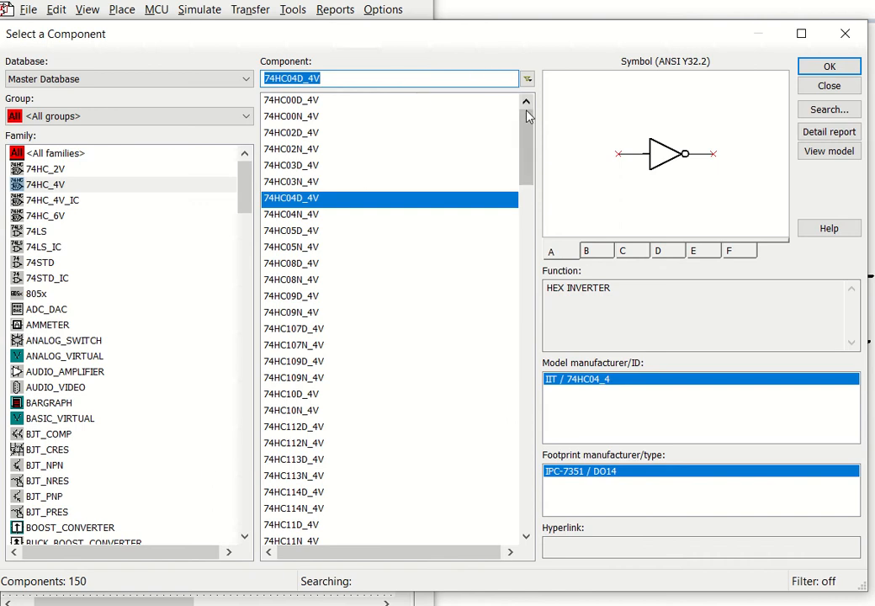
# Place two 74HC08D_4V AND gates, each section A of a new chip, one above the other to the upper right of the new inverters
pyautogui.moveTo(528, 114)
pyautogui.mouseDown()
pyautogui.moveTo(519, 188)
pyautogui.moveTo(515, 108)
pyautogui.mouseUp()
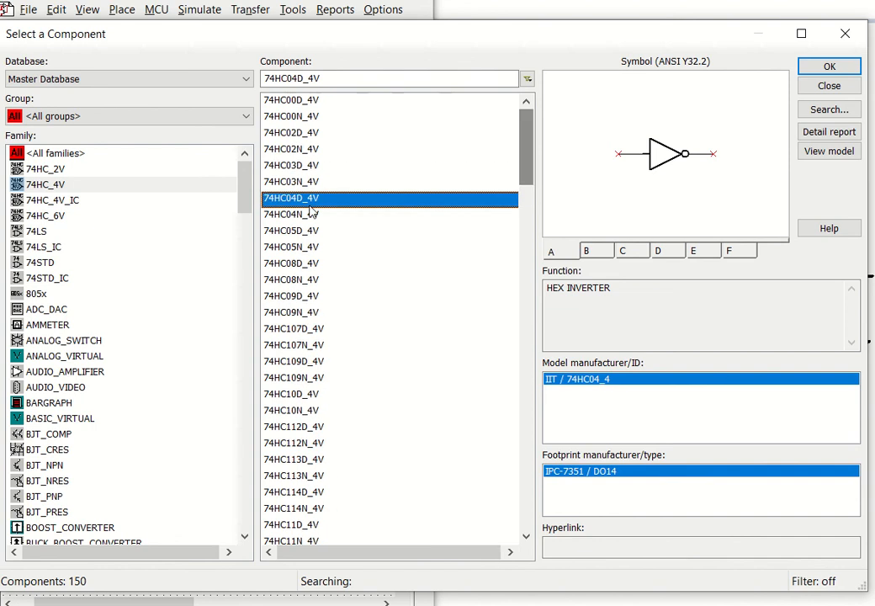
pyautogui.click(291, 264)
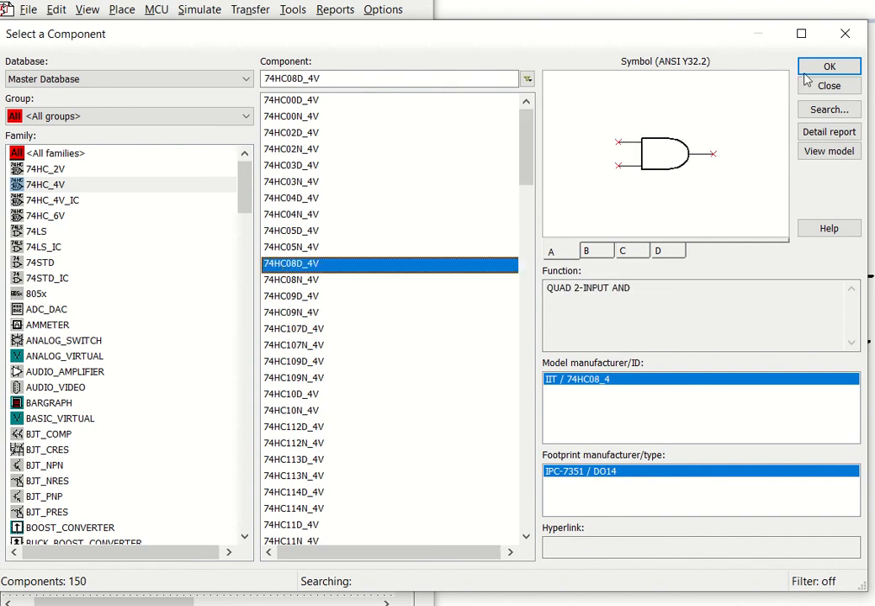
pyautogui.click(828, 67)
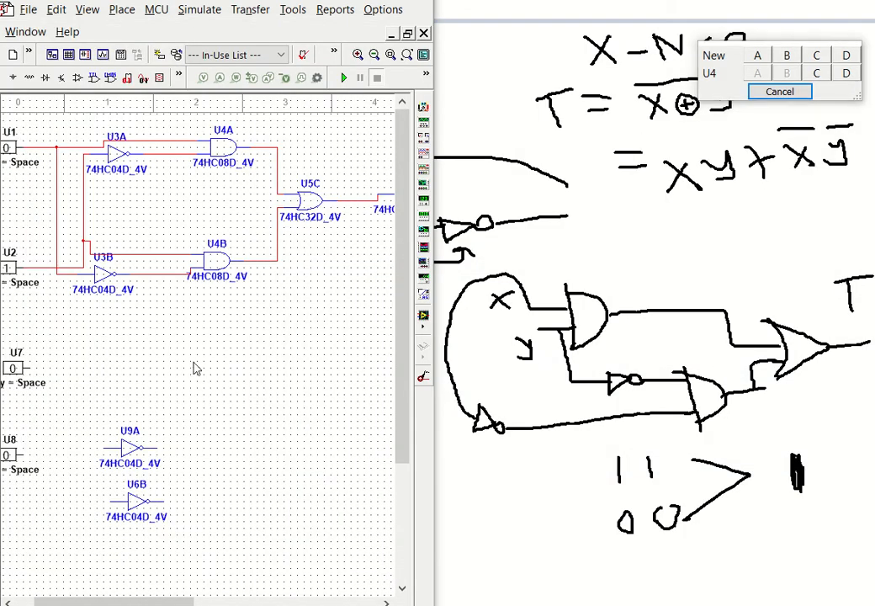
pyautogui.click(760, 58)
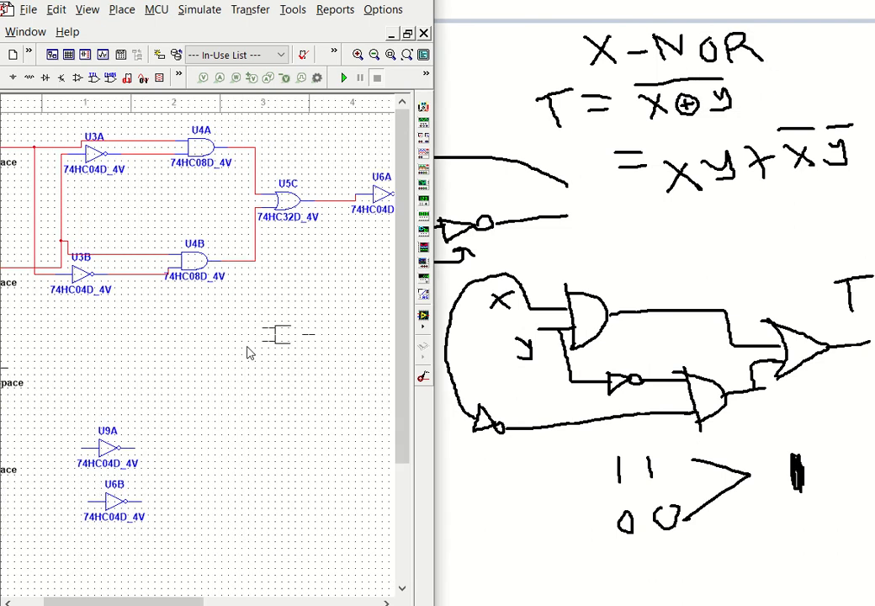
pyautogui.click(212, 358)
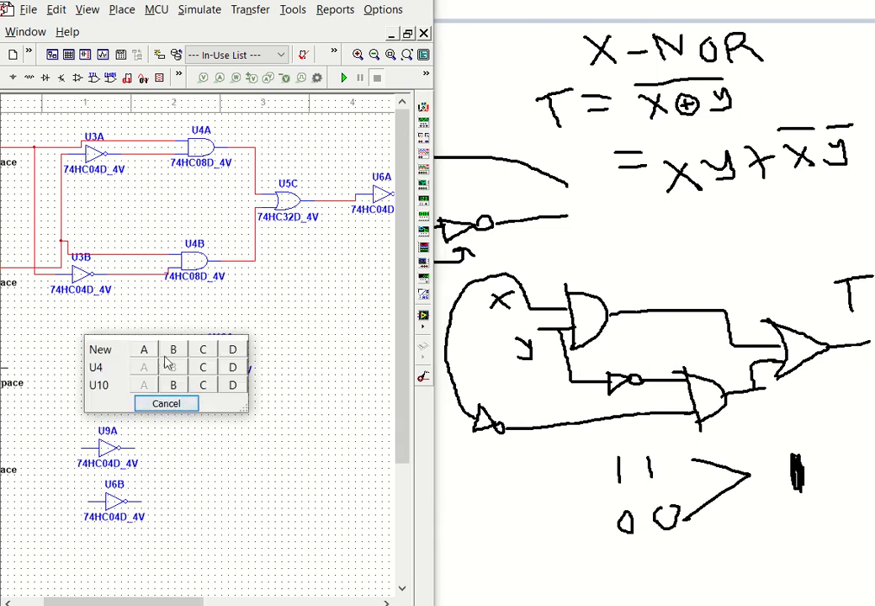
pyautogui.click(144, 350)
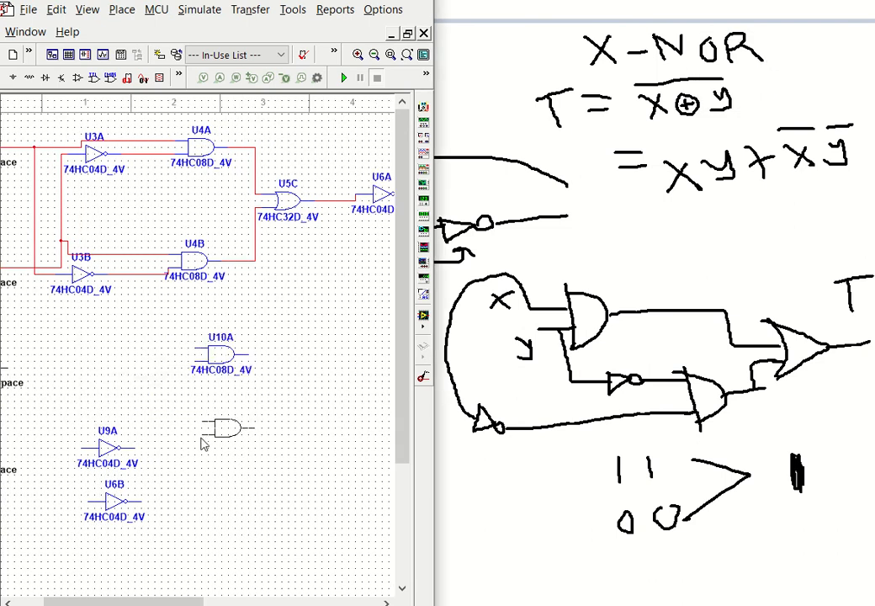
pyautogui.click(210, 414)
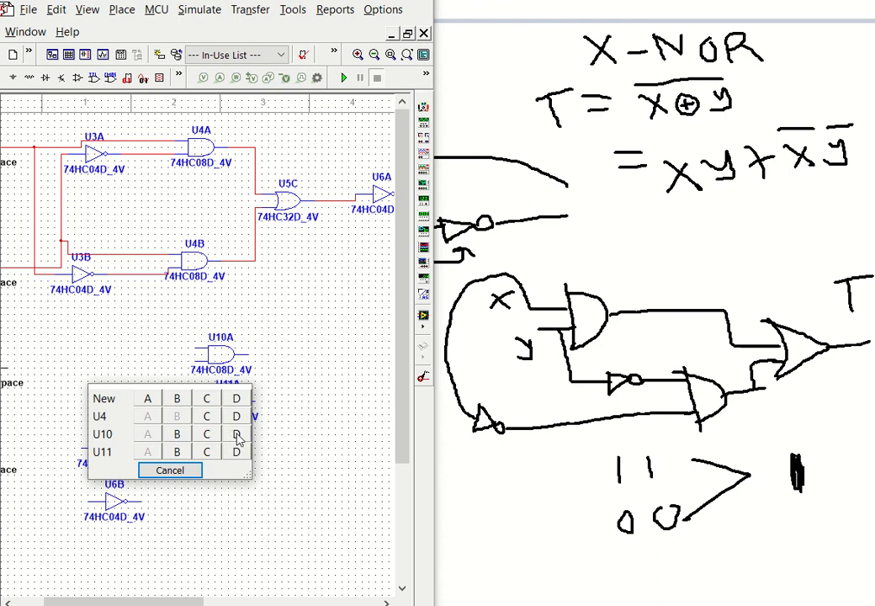
# End the AND gate placement and look through the 74HC_4V component list for a two-input OR gate
pyautogui.click(170, 470)
pyautogui.scroll(-7, 332, 377)
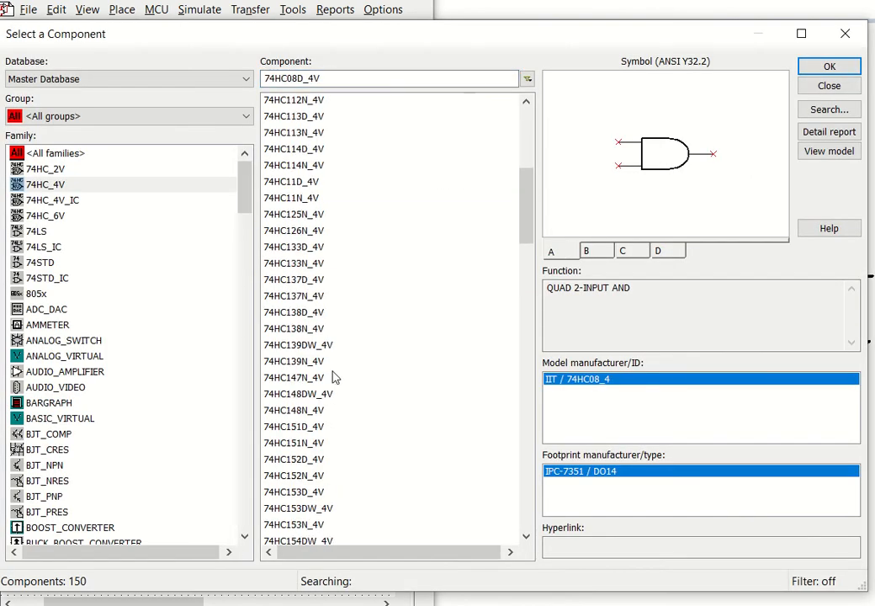
pyautogui.scroll(-4, 332, 377)
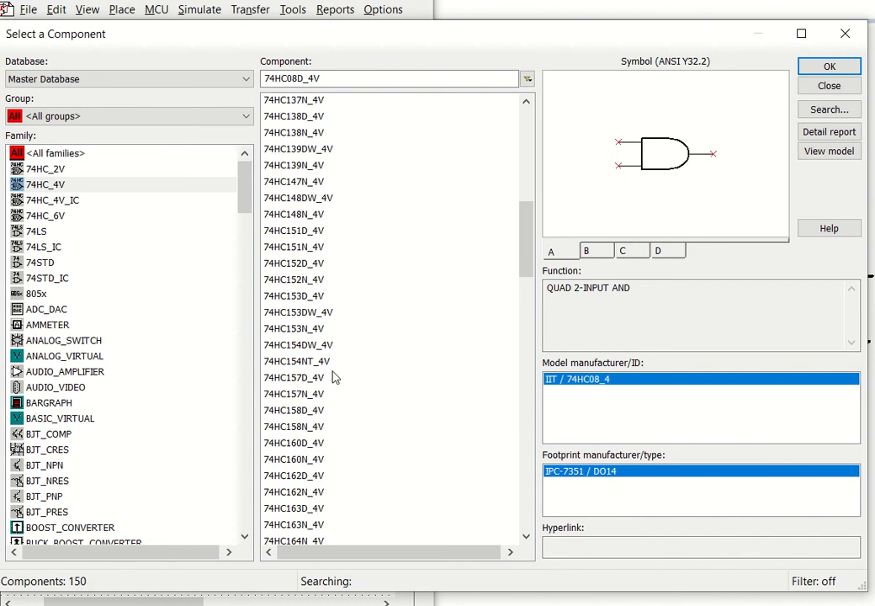
pyautogui.scroll(-11, 332, 377)
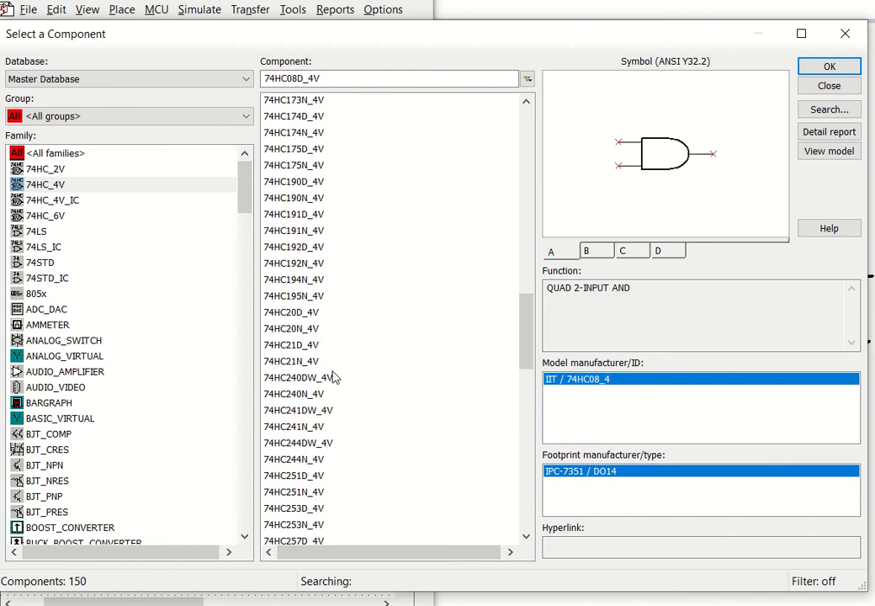
pyautogui.scroll(-5, 334, 377)
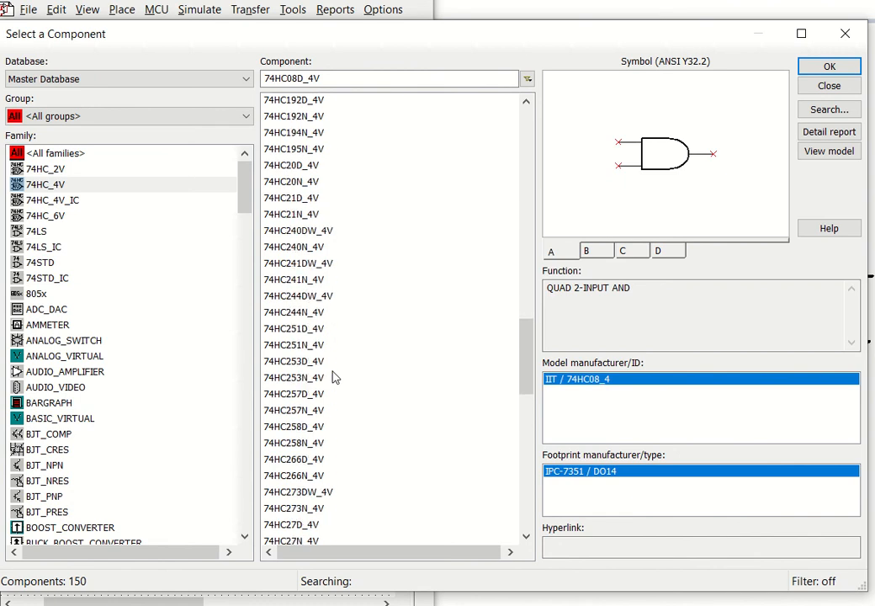
pyautogui.scroll(-6, 334, 377)
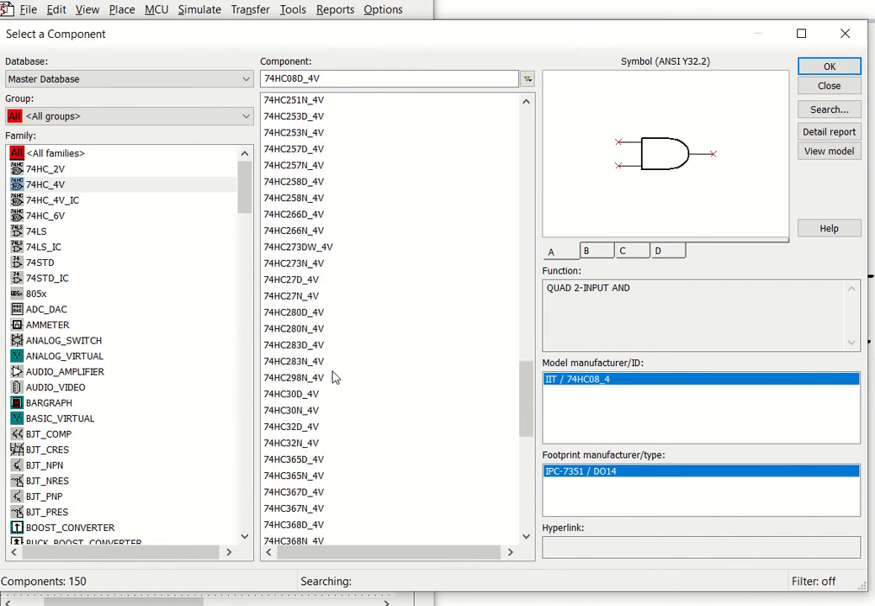
pyautogui.scroll(-3, 334, 377)
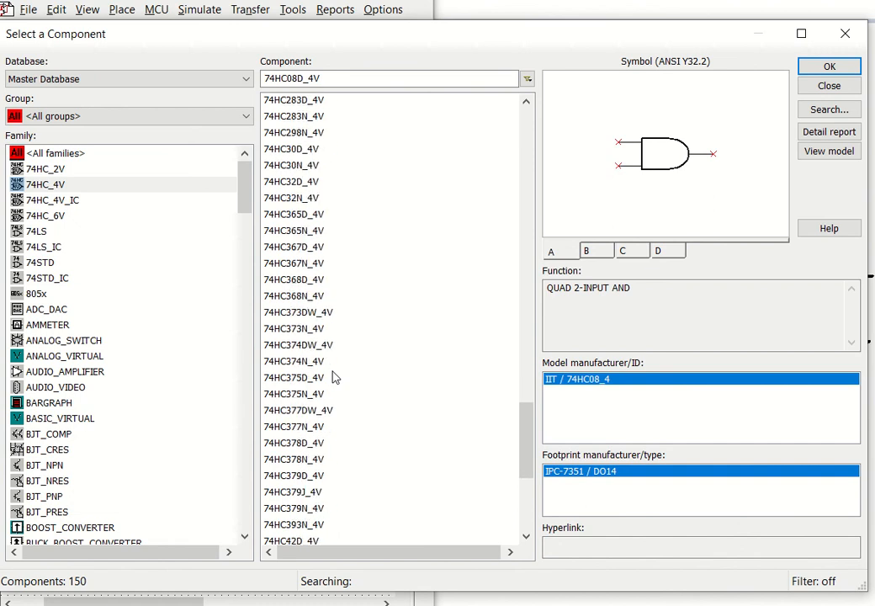
pyautogui.scroll(-5, 310, 471)
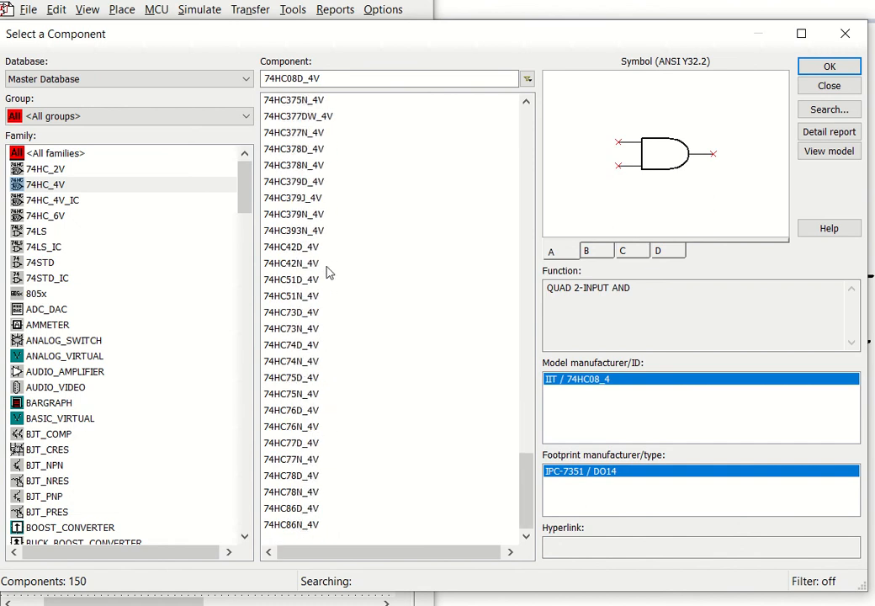
pyautogui.scroll(7, 329, 272)
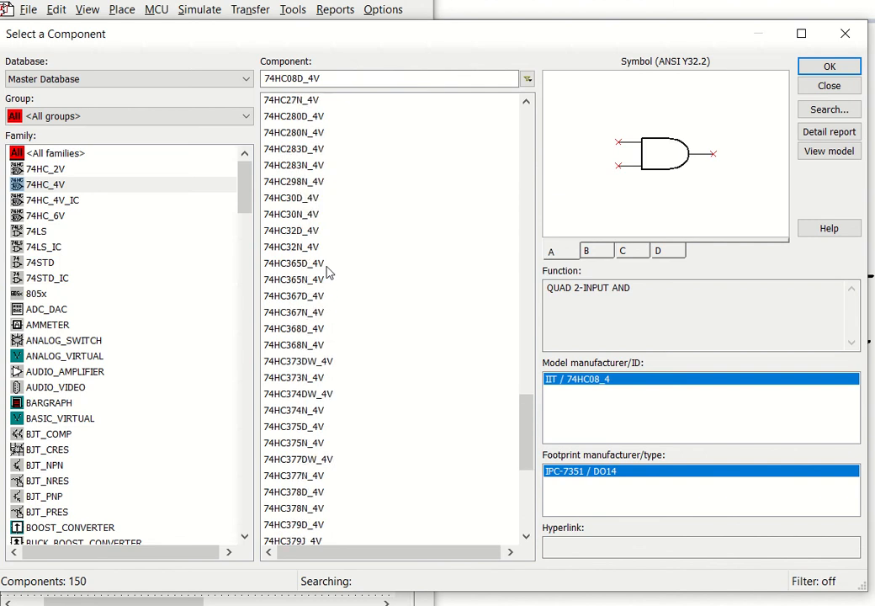
pyautogui.scroll(5, 329, 272)
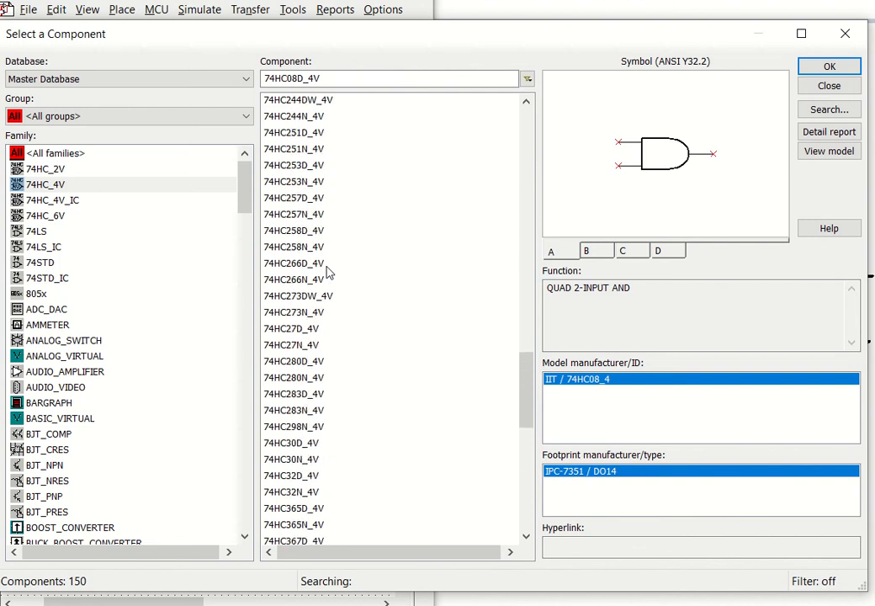
pyautogui.scroll(6, 329, 272)
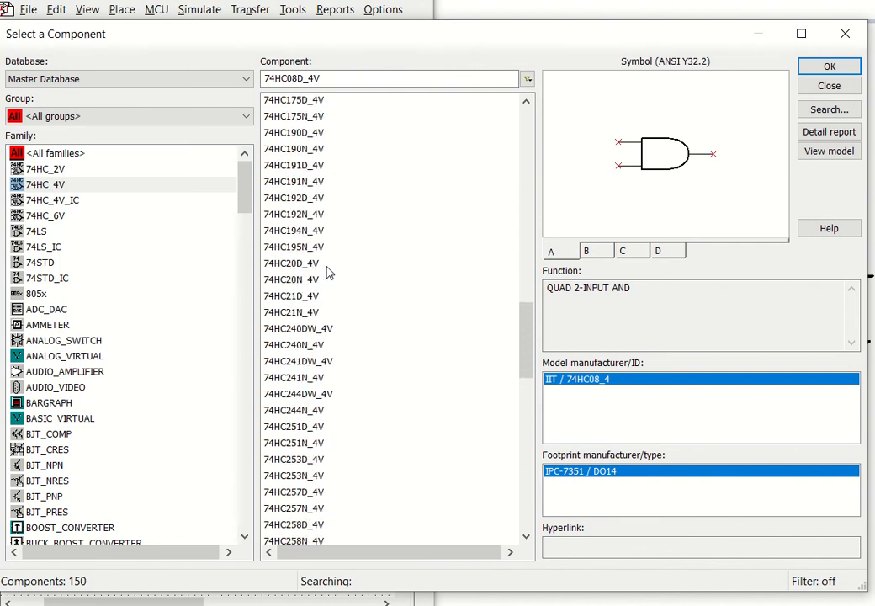
pyautogui.scroll(6, 329, 272)
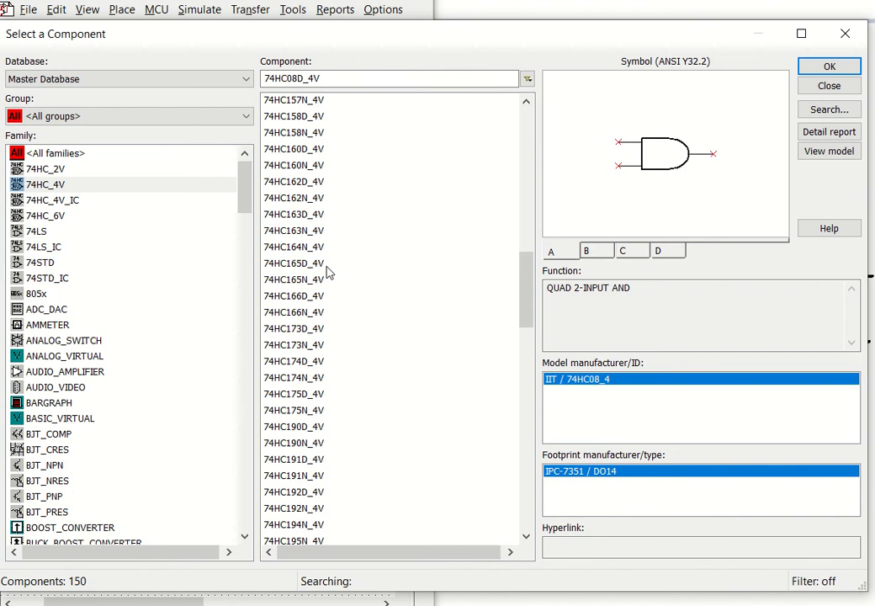
pyautogui.scroll(9, 330, 272)
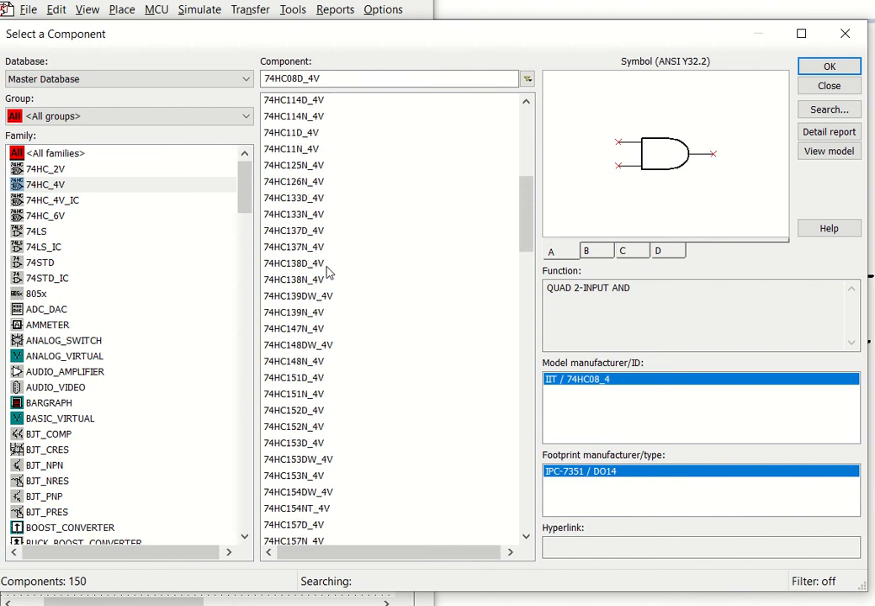
pyautogui.scroll(5, 329, 271)
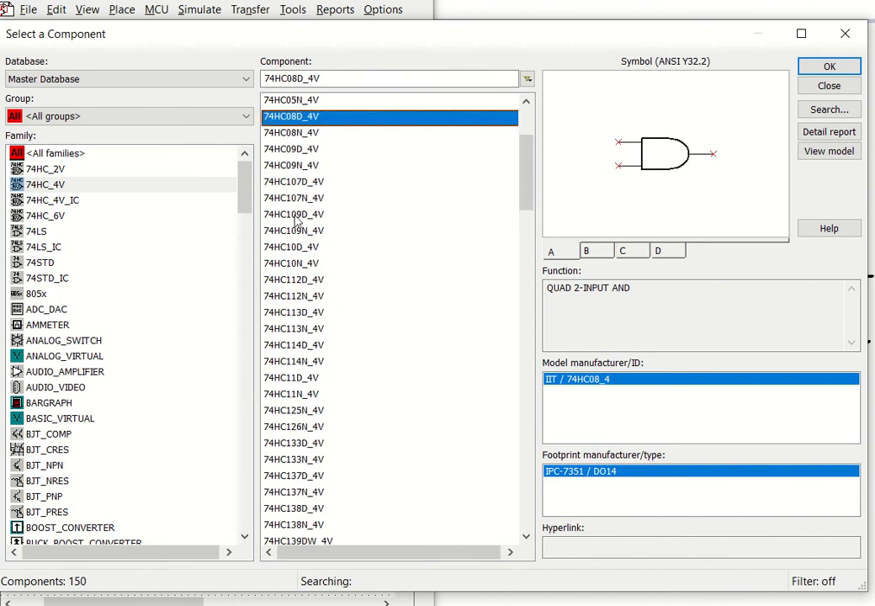
# Find the 74HC32D_4V OR gate by its part number and try to place section A of a new chip
pyautogui.click(300, 78)
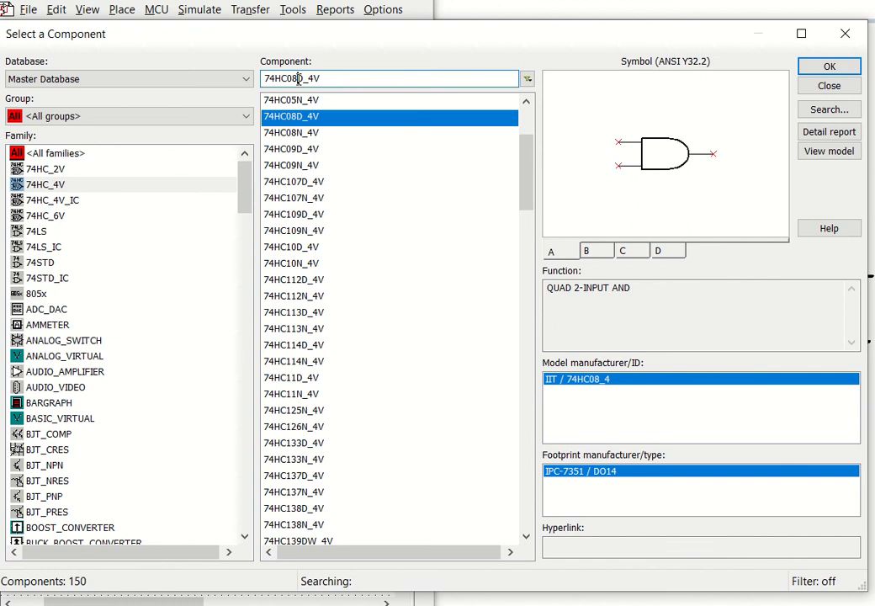
pyautogui.press('BackSpace')
pyautogui.press('BackSpace')
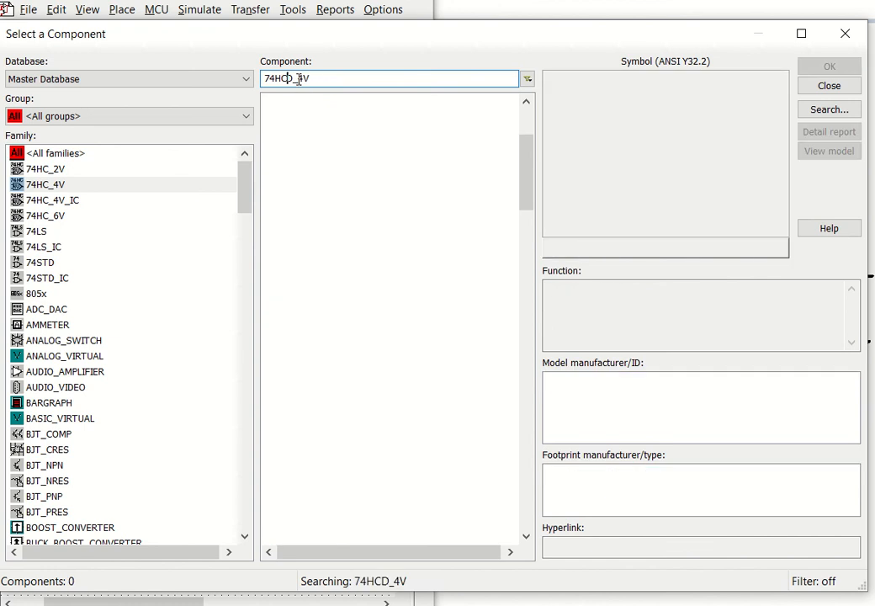
pyautogui.write('32')
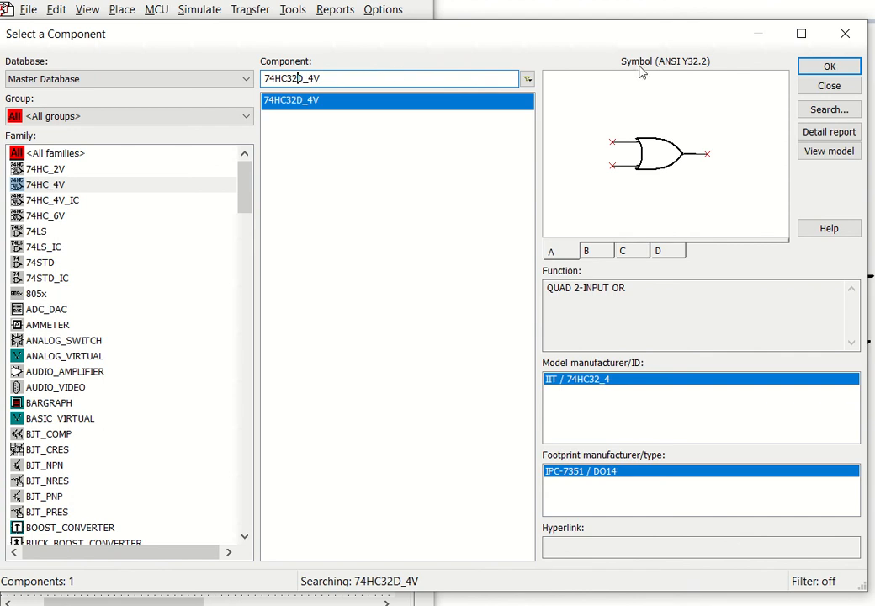
pyautogui.click(822, 71)
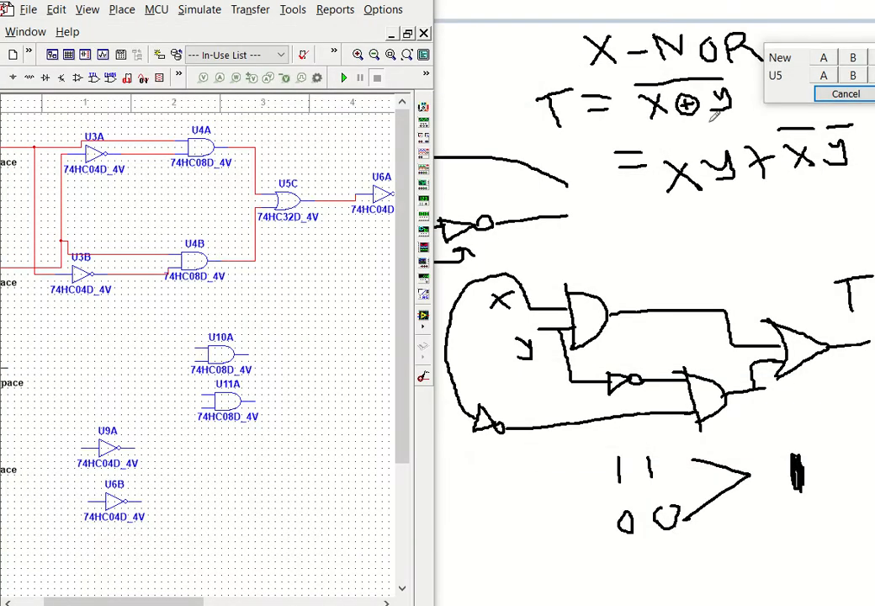
pyautogui.moveTo(793, 73); pyautogui.dragTo(731, 91)
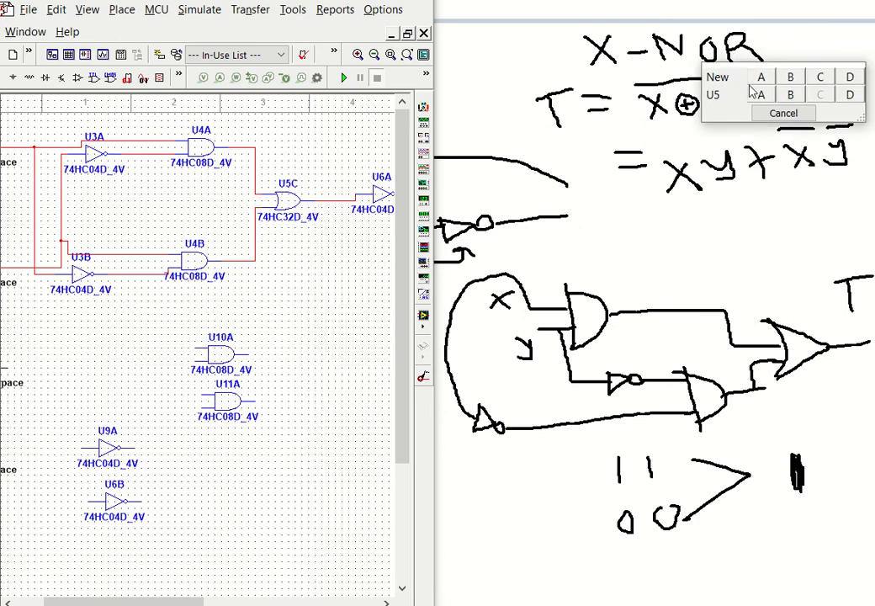
pyautogui.click(762, 83)
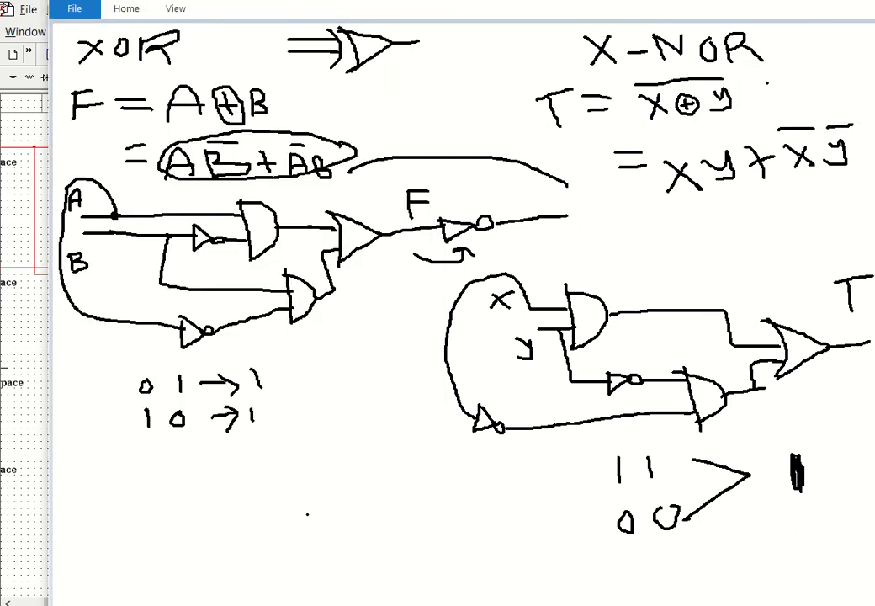
pyautogui.click(23, 336)
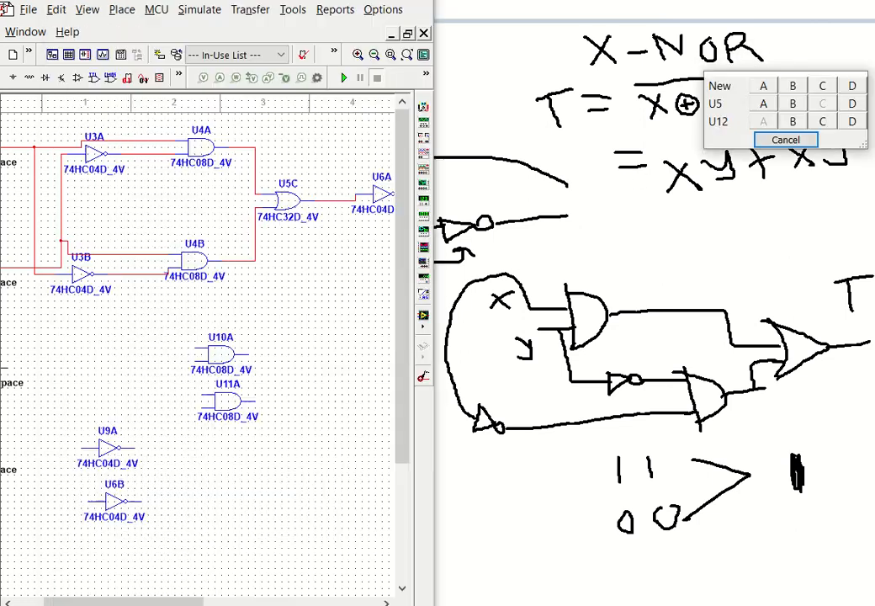
# Place another 74HC32D_4V OR gate, section A of a new chip, to the right of AND gates U10A and U11A, and end the placement
pyautogui.click(763, 90)
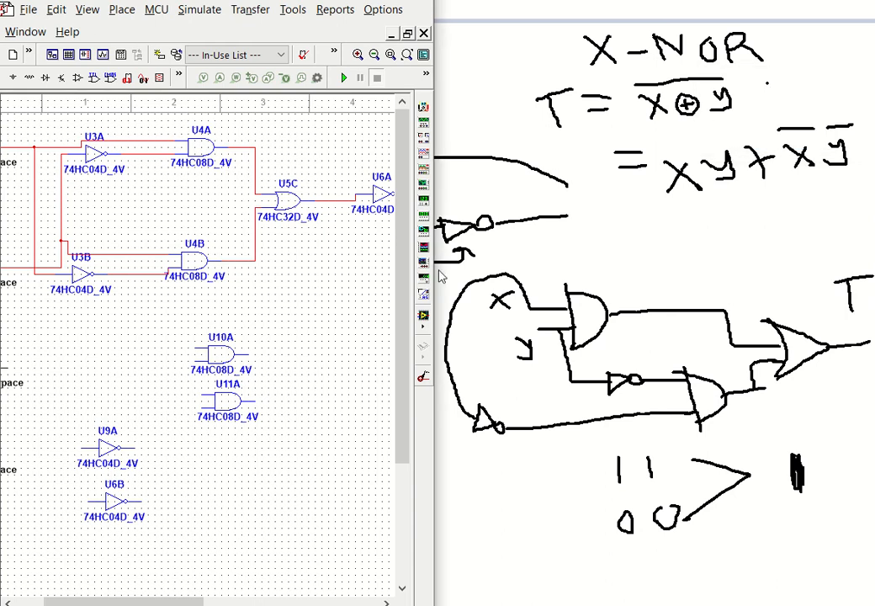
pyautogui.click(287, 383)
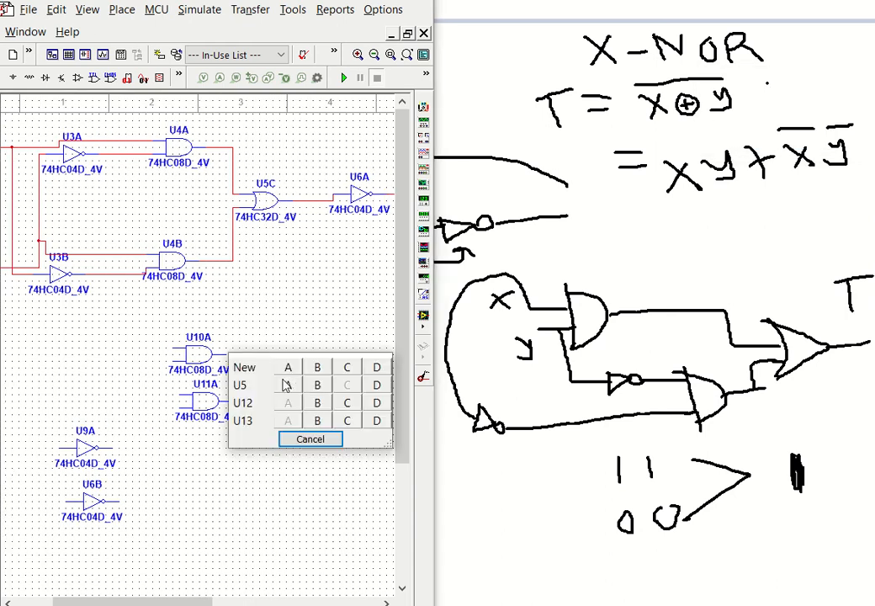
pyautogui.click(325, 446)
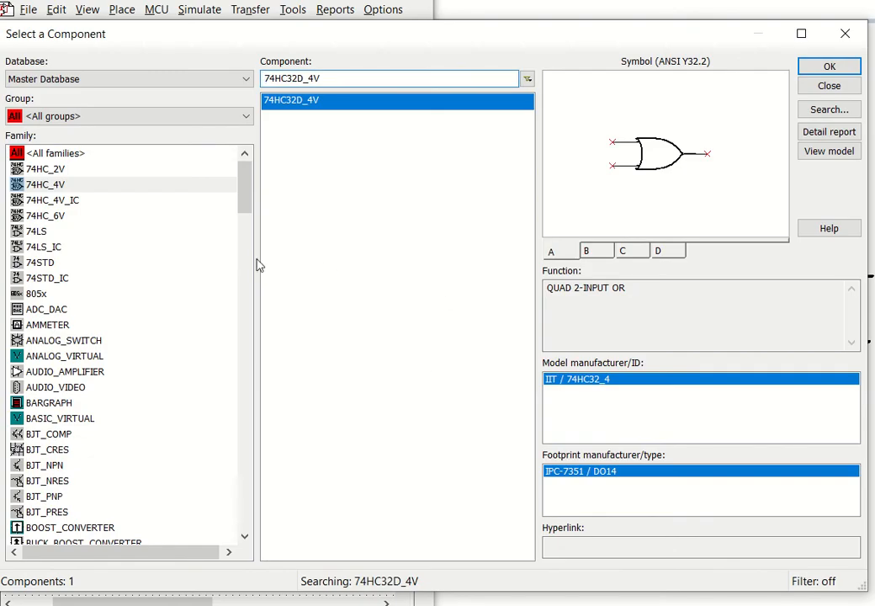
# Place a PROBE_RED from the Indicators group to the upper right of OR gate U13A and close the component browser
pyautogui.click(210, 122)
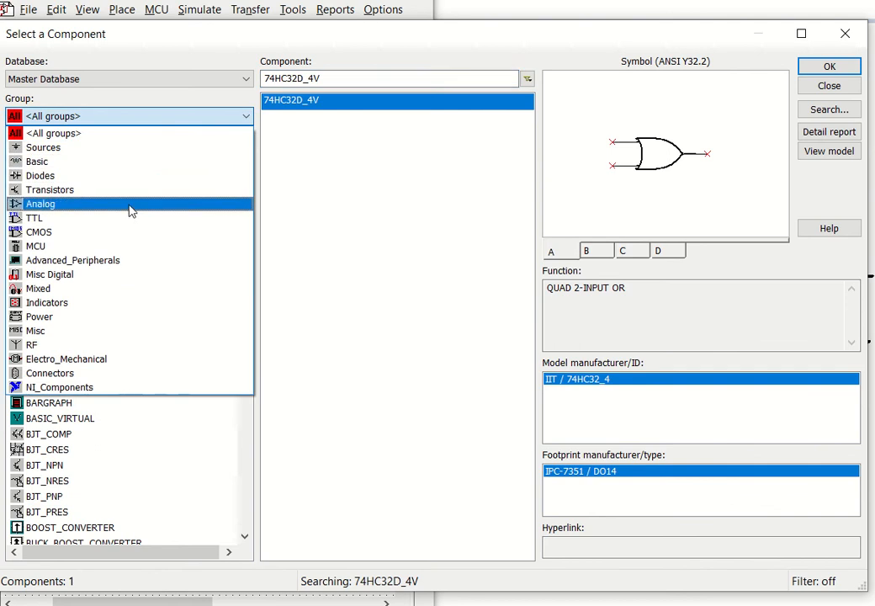
pyautogui.click(74, 303)
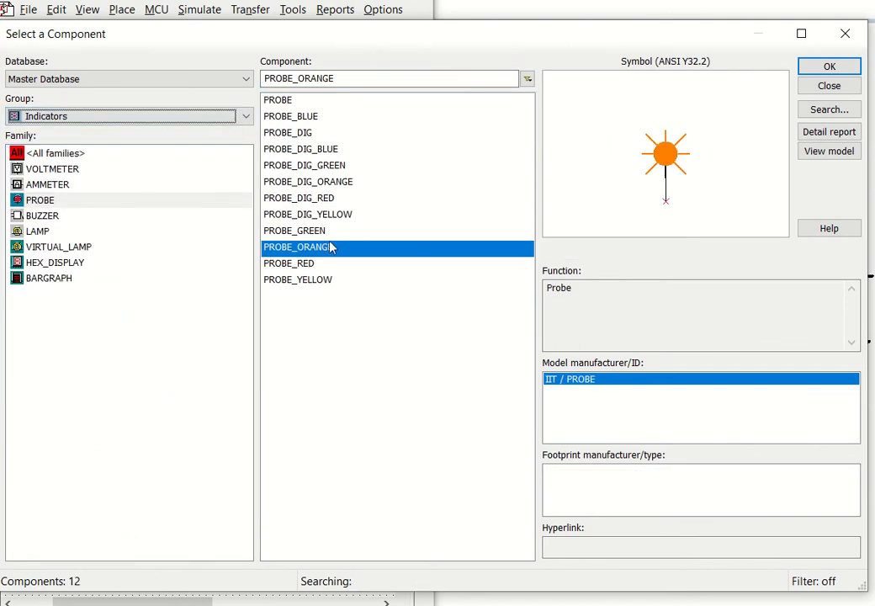
pyautogui.click(310, 265)
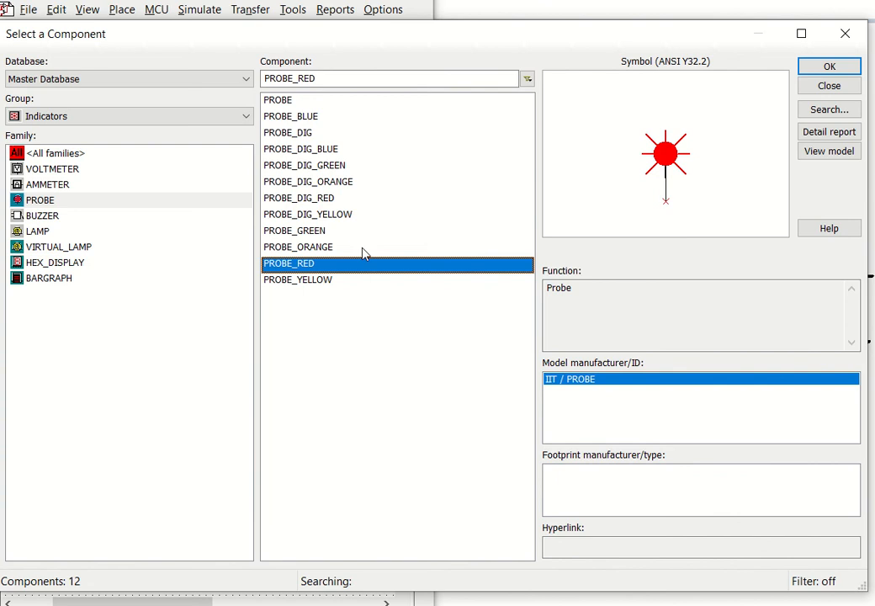
pyautogui.click(826, 68)
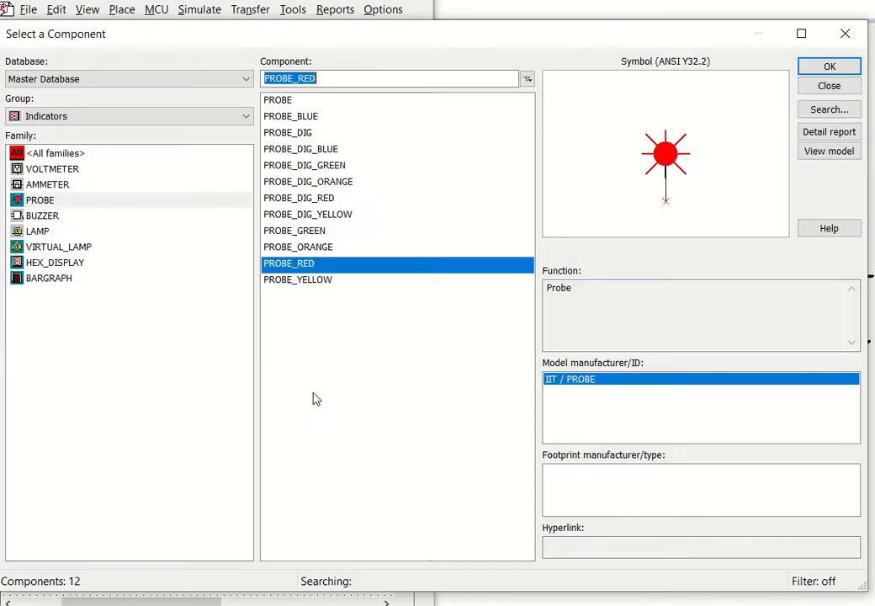
pyautogui.click(341, 375)
pyautogui.click(845, 32)
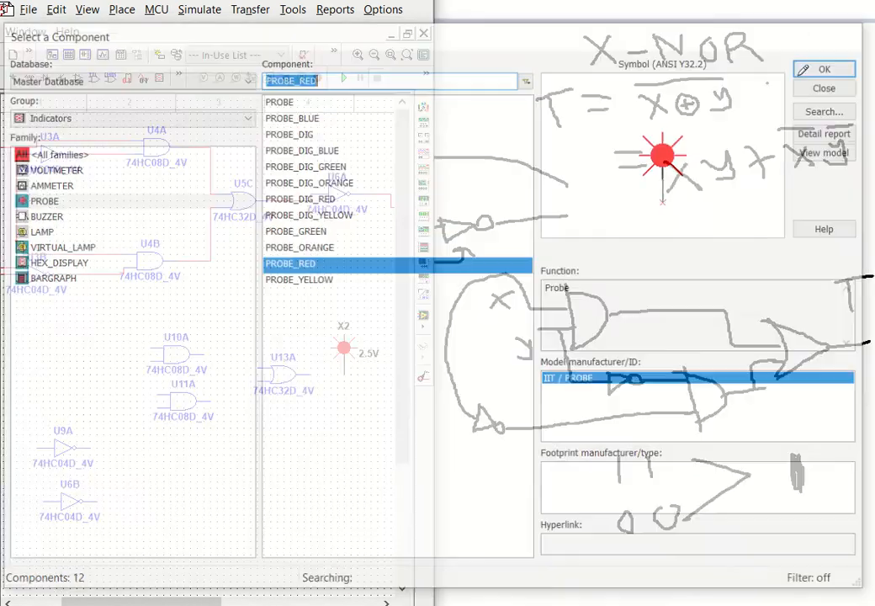
# Wire input U7 to the upper input of AND gate U10A and input U8 to its lower input
pyautogui.moveTo(216, 600); pyautogui.dragTo(170, 602)
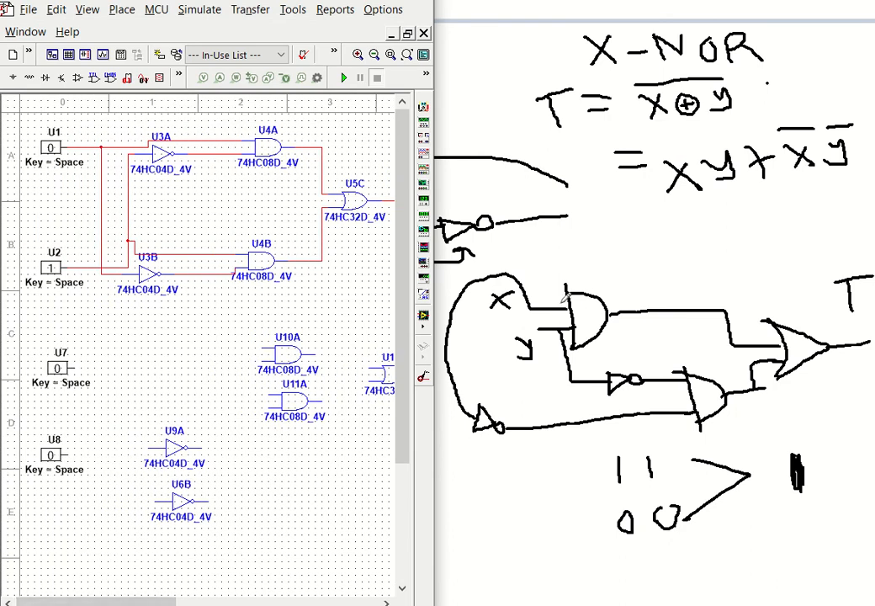
pyautogui.click(73, 367)
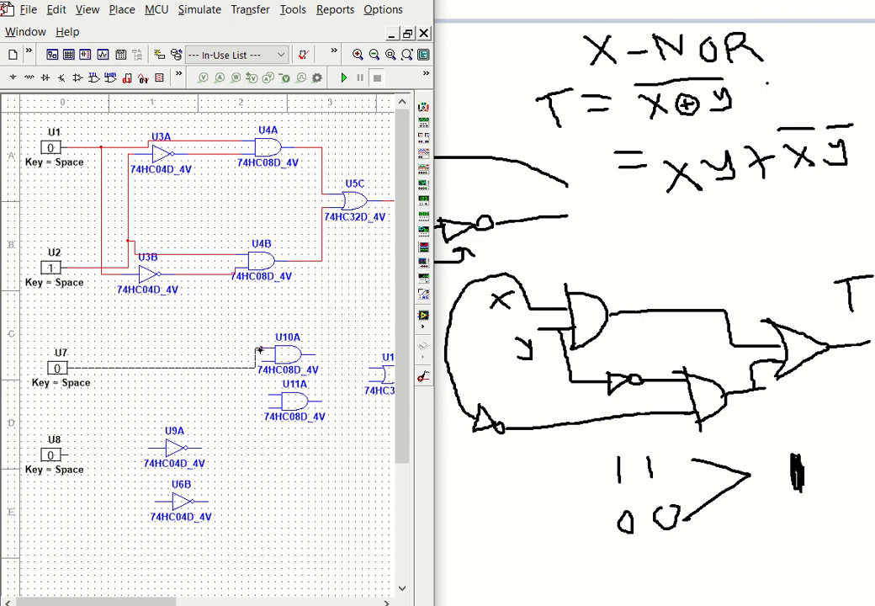
pyautogui.click(261, 346)
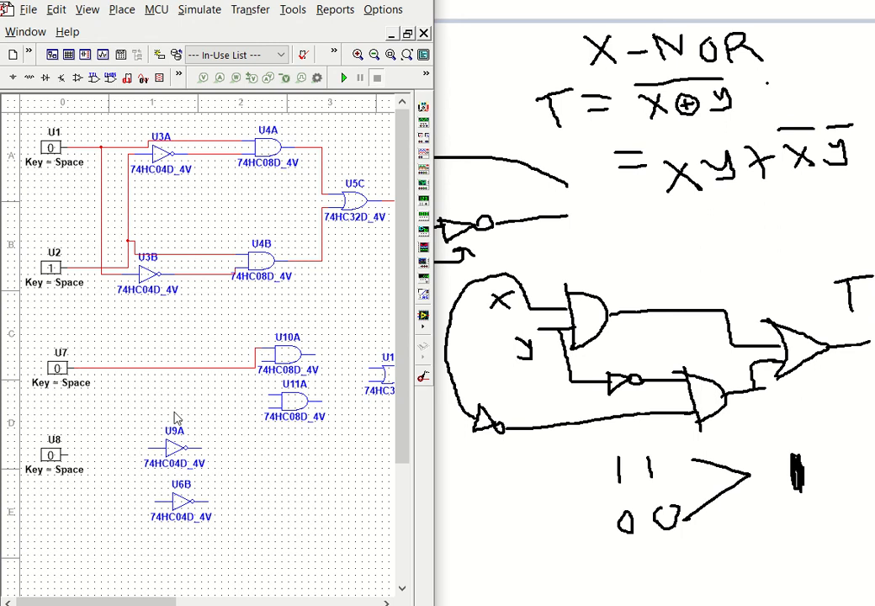
pyautogui.click(66, 454)
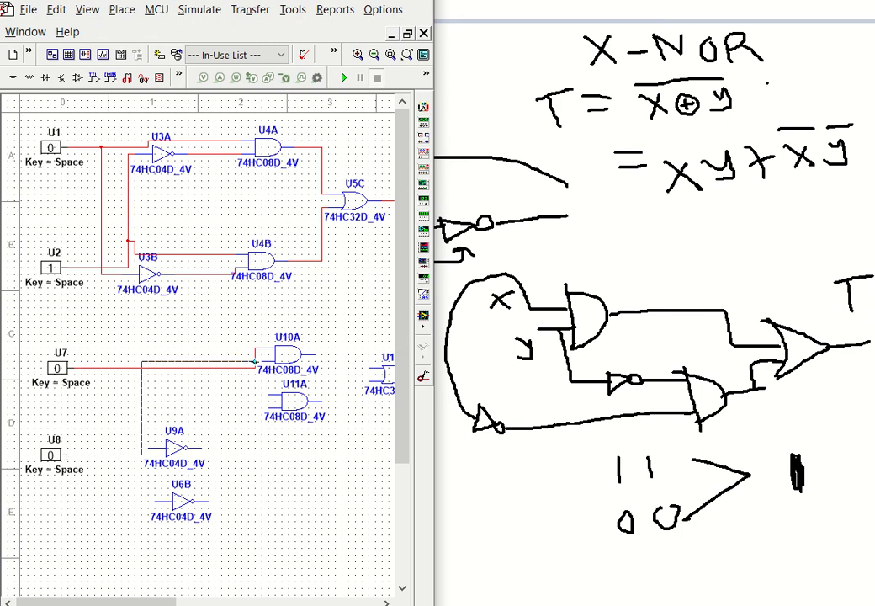
pyautogui.click(256, 361)
# Wire the input of inverter U9A to the U7 line and the input of inverter U6B to the U8 line
pyautogui.click(153, 424)
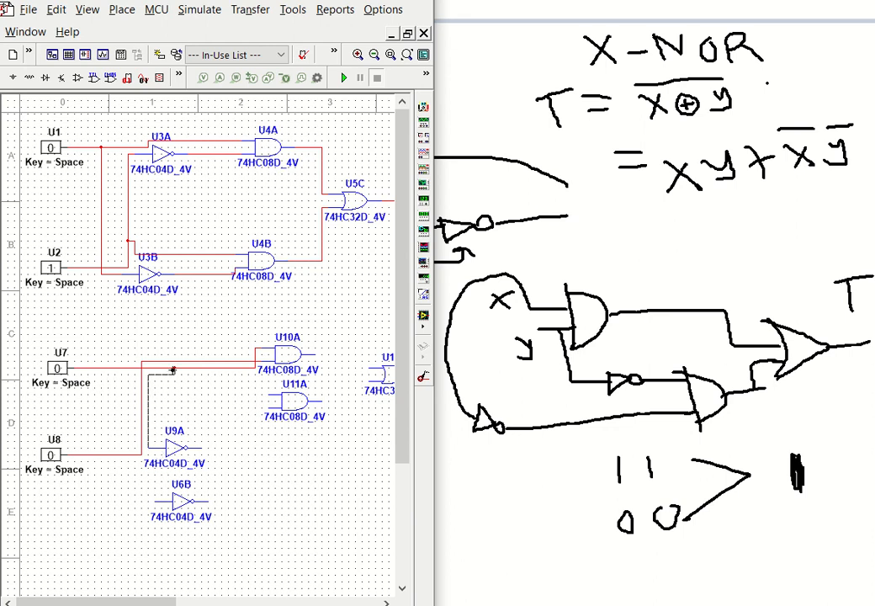
pyautogui.click(173, 371)
pyautogui.click(107, 458)
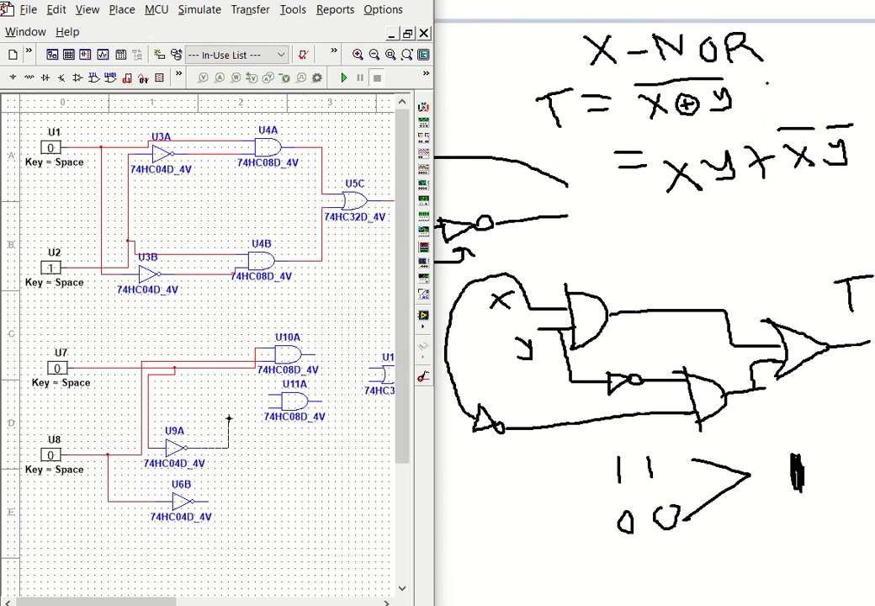
# Wire the output of inverter U9A to the upper input of AND gate U11A and inverter U6B to its lower input
pyautogui.click(269, 394)
pyautogui.click(207, 501)
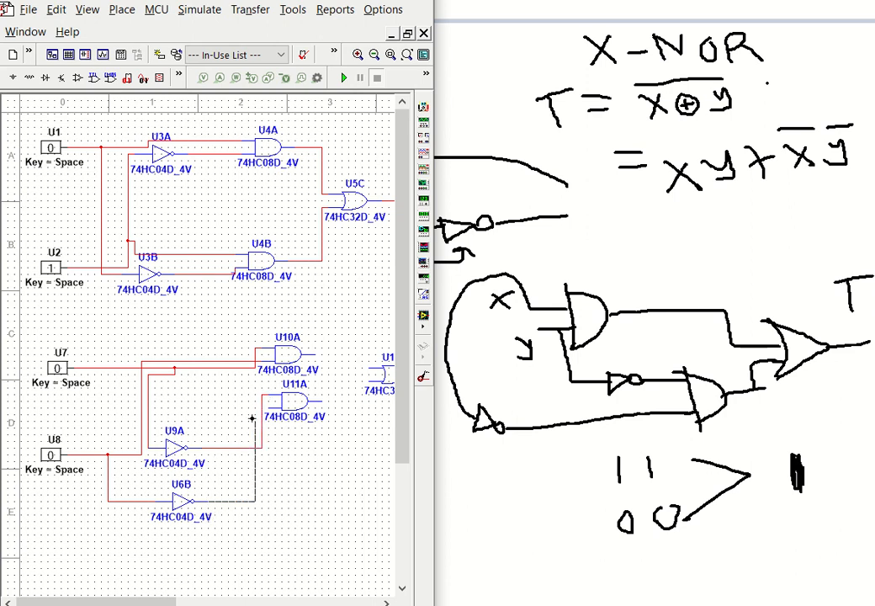
pyautogui.click(271, 407)
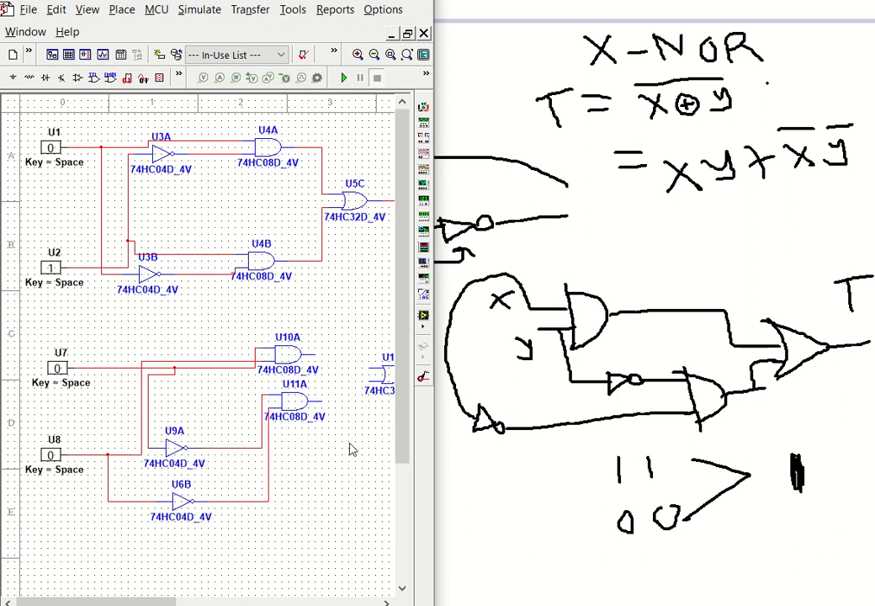
# Wire the outputs of AND gates U10A and U11A to the inputs of OR gate U13A, and its output to probe X2
pyautogui.moveTo(175, 603); pyautogui.dragTo(224, 604)
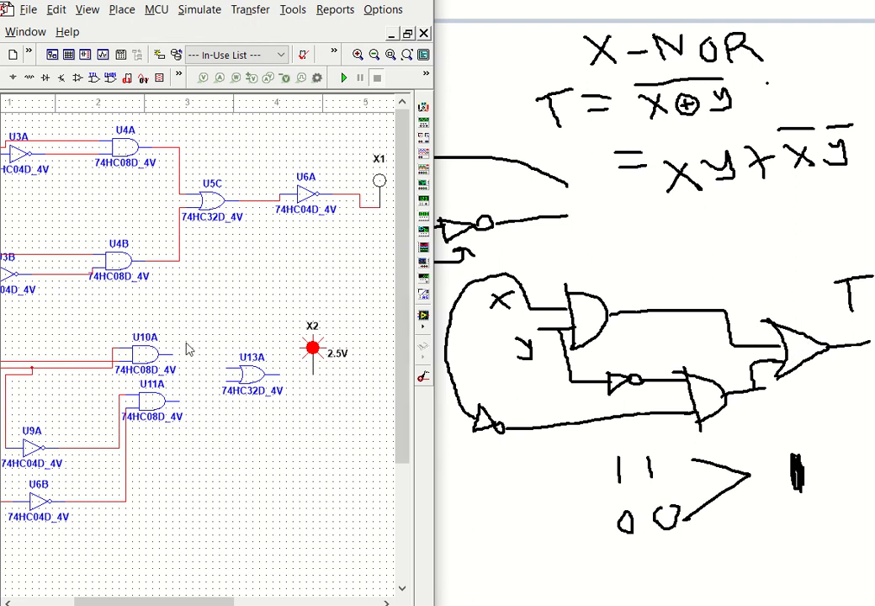
pyautogui.click(227, 367)
pyautogui.click(224, 384)
pyautogui.click(313, 362)
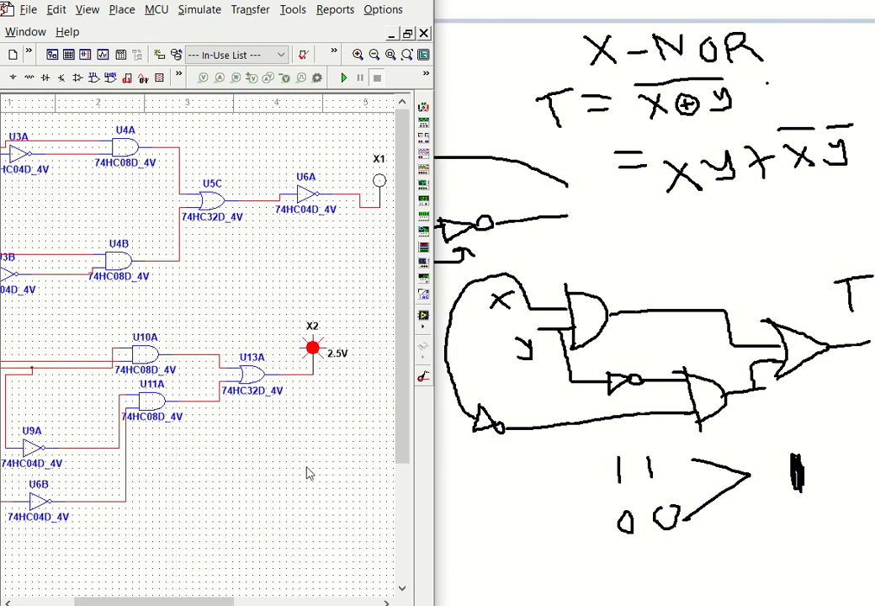
# Maximize the schematic window and start the interactive simulation with U7 at 1 and U8 at 0
pyautogui.moveTo(218, 602); pyautogui.dragTo(131, 597)
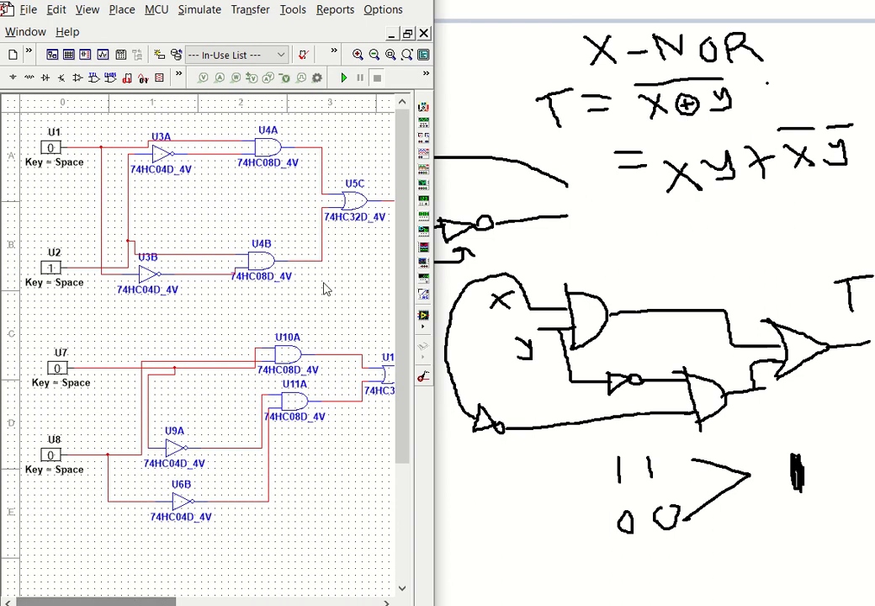
pyautogui.press('super+Up')
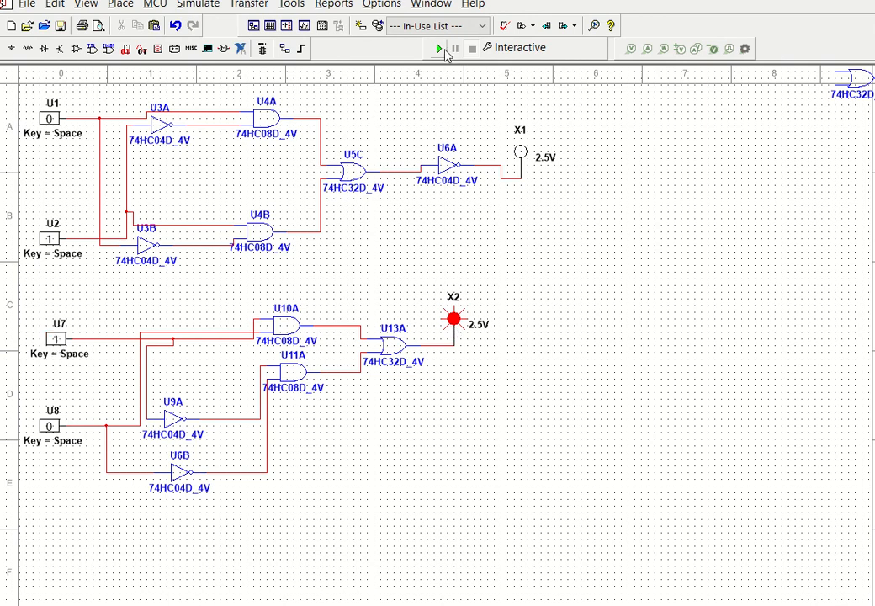
pyautogui.click(441, 49)
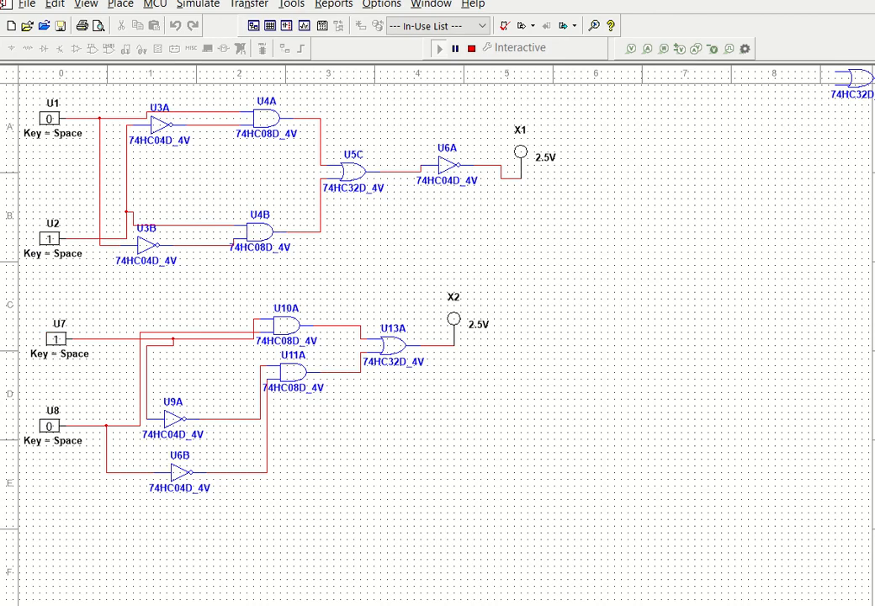
# Switch to the whiteboard sketch, draw a box around the 1 1 and 0 0 rows of the X-NOR notes, and return to Multisim
pyautogui.hotkey('alt', 'Tab')
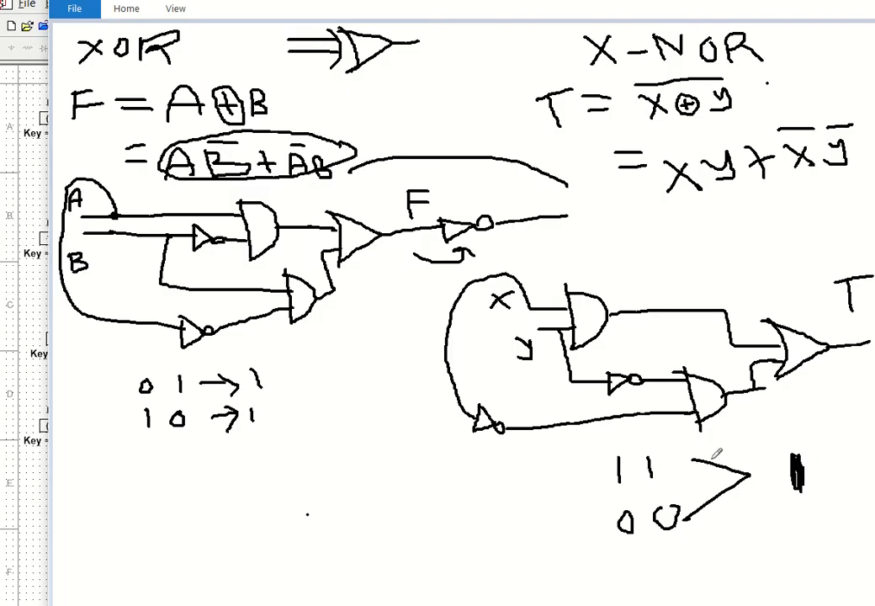
pyautogui.moveTo(784, 428)
pyautogui.mouseDown()
pyautogui.moveTo(587, 444)
pyautogui.moveTo(649, 539)
pyautogui.moveTo(772, 438)
pyautogui.mouseUp()
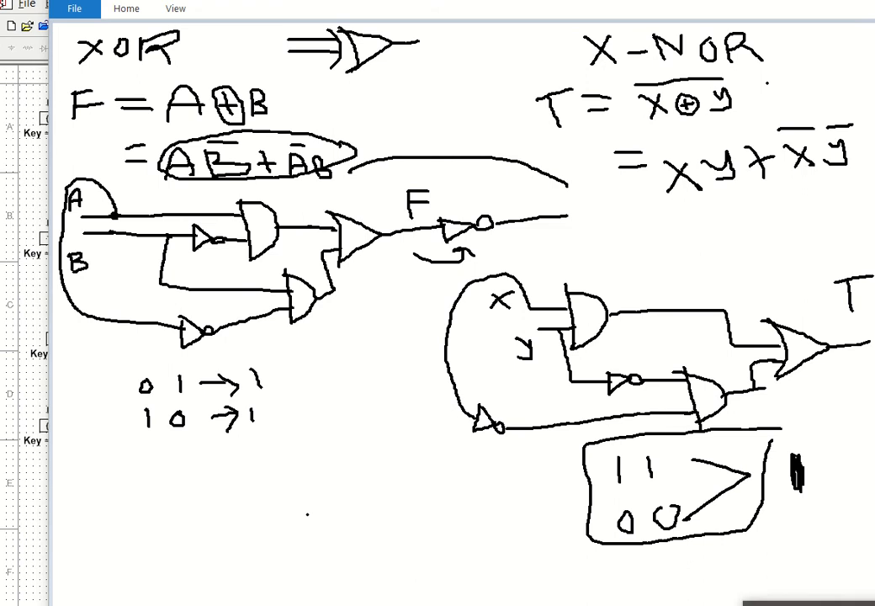
pyautogui.click(807, 604)
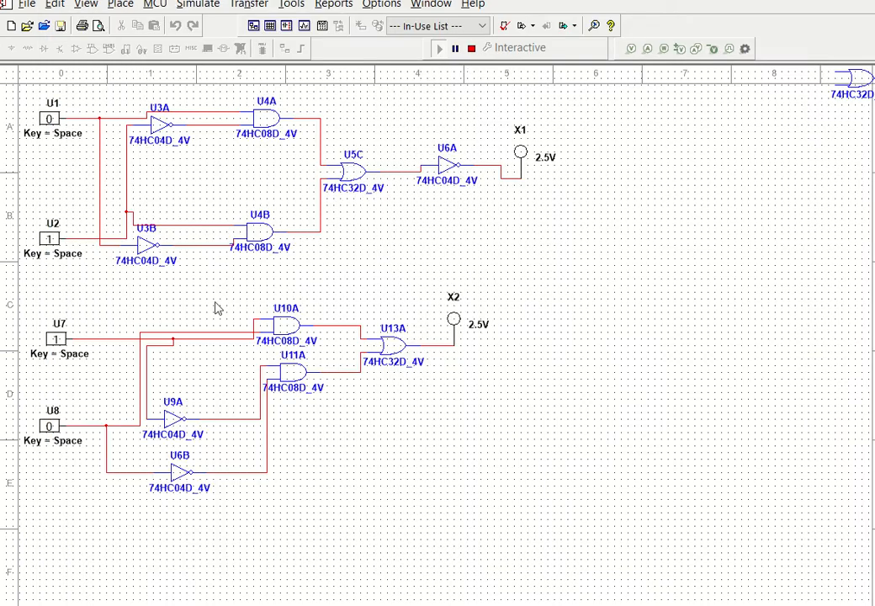
# Test the X-NOR circuit by toggling U7 and U8 through 0 0, 1 1 and 0 1, ending with U7 at 1 and U8 at 0
pyautogui.click(57, 340)
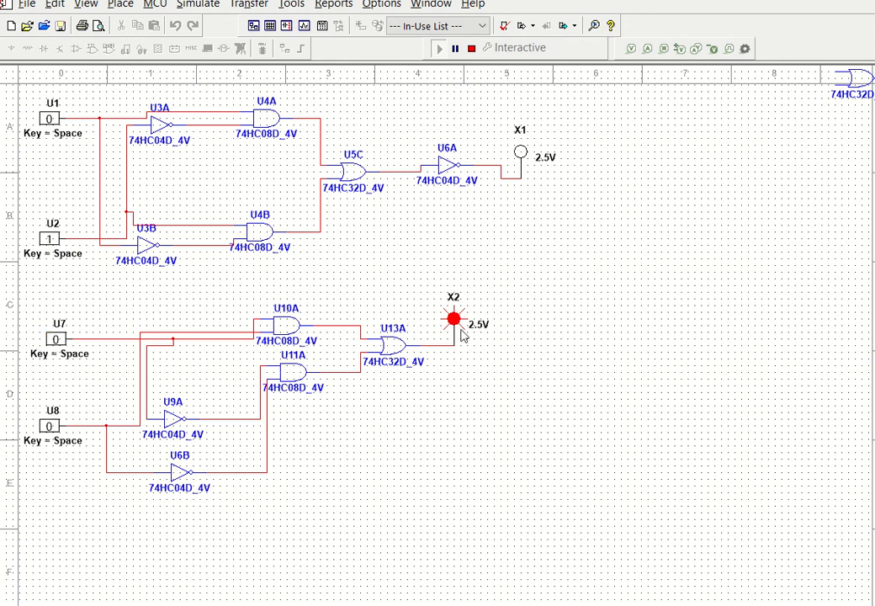
pyautogui.click(56, 339)
pyautogui.click(48, 424)
pyautogui.click(56, 340)
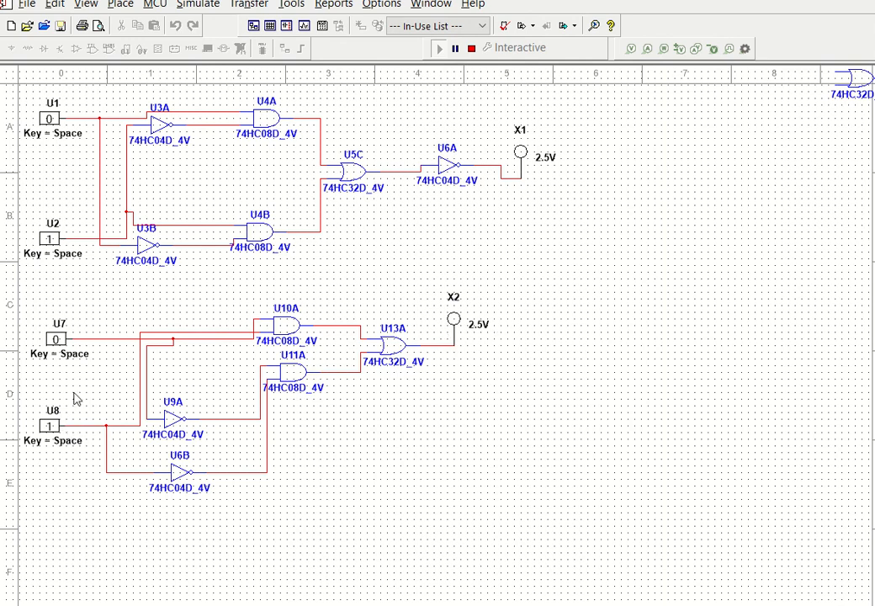
pyautogui.click(55, 337)
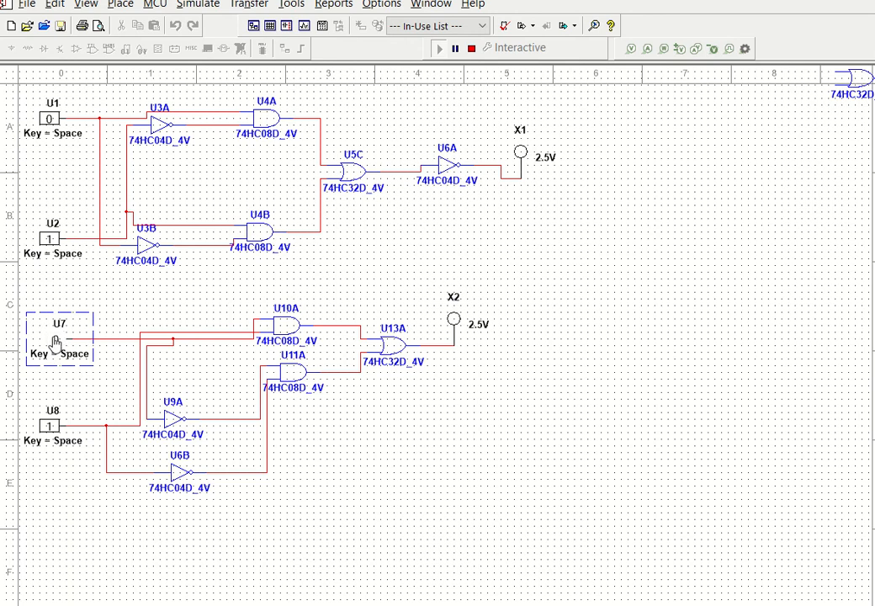
pyautogui.click(55, 339)
pyautogui.click(52, 425)
# Switch to the whiteboard sketch, box the 0 1 and 1 0 rows under the XOR circuit, and draw a line from the expanded XOR expression
pyautogui.hotkey('alt', 'Tab')
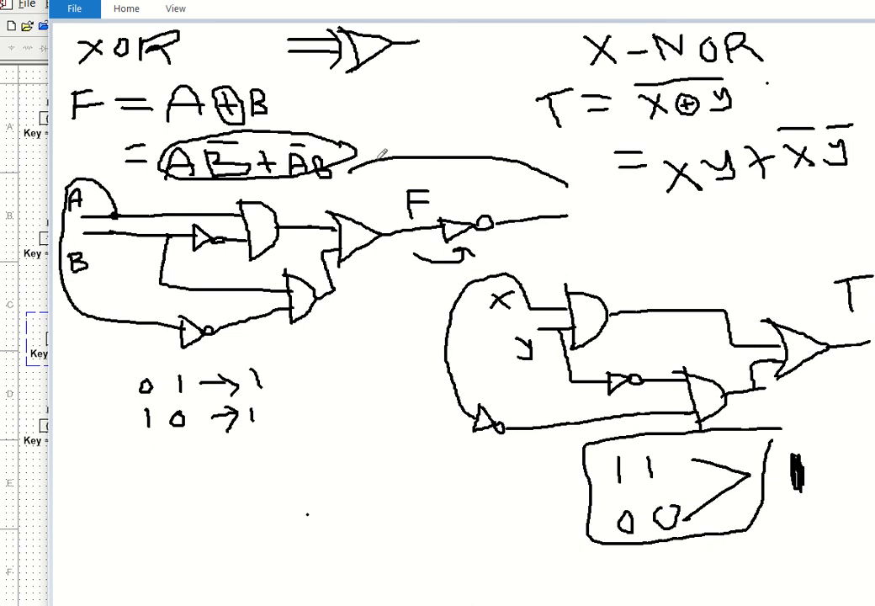
pyautogui.moveTo(268, 348)
pyautogui.mouseDown()
pyautogui.moveTo(197, 347)
pyautogui.moveTo(121, 374)
pyautogui.moveTo(209, 449)
pyautogui.moveTo(274, 410)
pyautogui.moveTo(271, 341)
pyautogui.mouseUp()
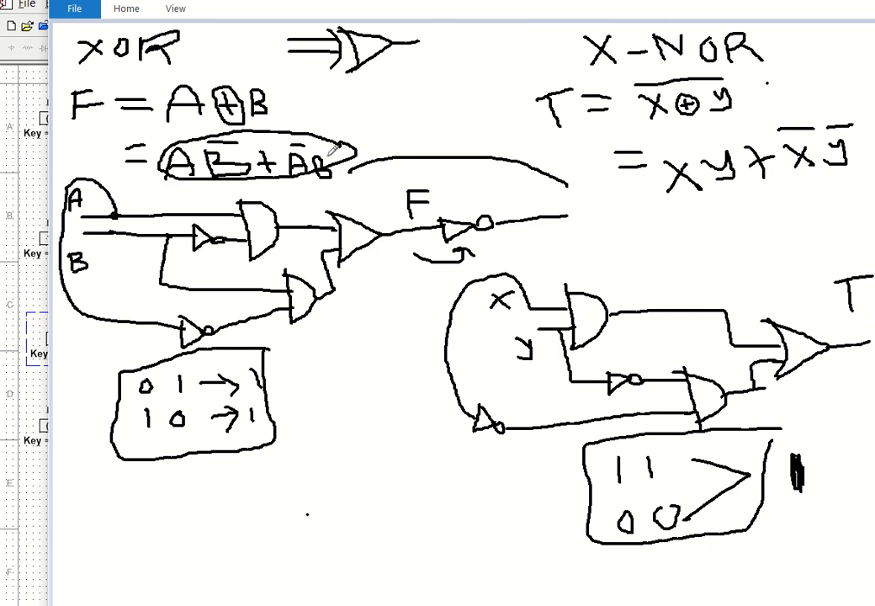
pyautogui.moveTo(327, 158); pyautogui.dragTo(398, 109)
# Circle the expanded X-NOR expression with a stroke above it, draw an arrow down to its circuit, and return to Multisim
pyautogui.moveTo(623, 145)
pyautogui.mouseDown()
pyautogui.moveTo(825, 92)
pyautogui.moveTo(850, 169)
pyautogui.moveTo(665, 210)
pyautogui.moveTo(654, 145)
pyautogui.mouseUp()
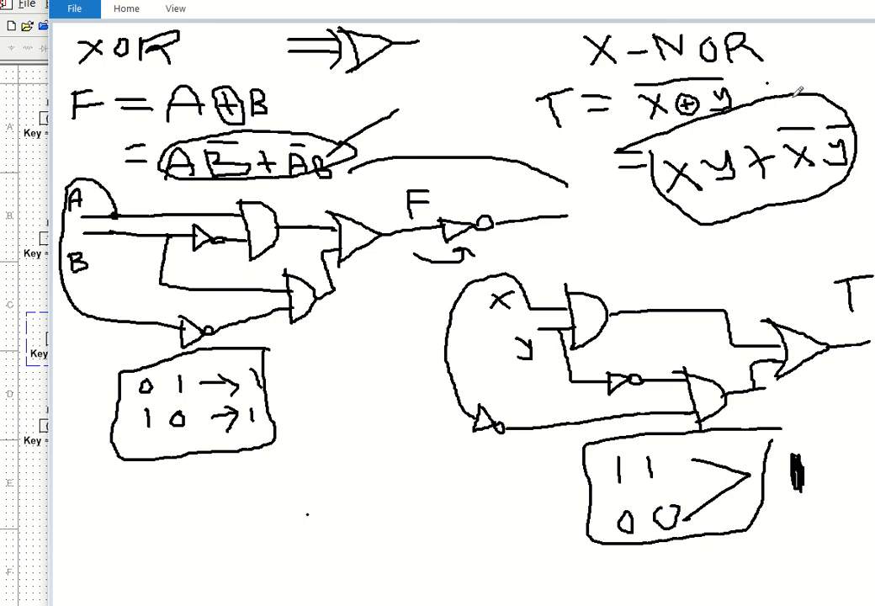
pyautogui.moveTo(799, 108); pyautogui.dragTo(824, 79)
pyautogui.moveTo(741, 187)
pyautogui.mouseDown()
pyautogui.moveTo(740, 263)
pyautogui.moveTo(769, 248)
pyautogui.mouseUp()
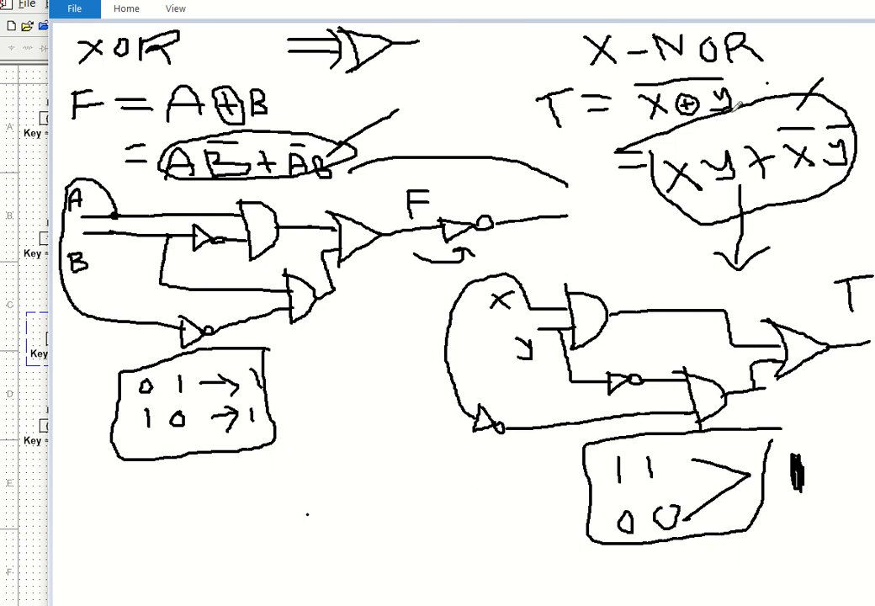
pyautogui.hotkey('alt', 'Tab')
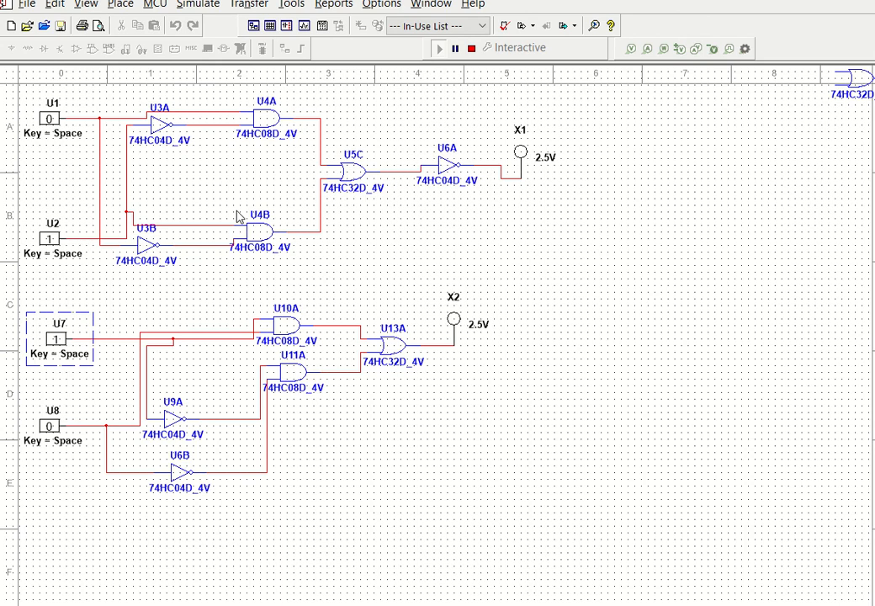
# Stop the simulation and delete the unused 74HC32D_4V OR gate at the sheet's upper right edge
pyautogui.scroll(1, 239, 216)
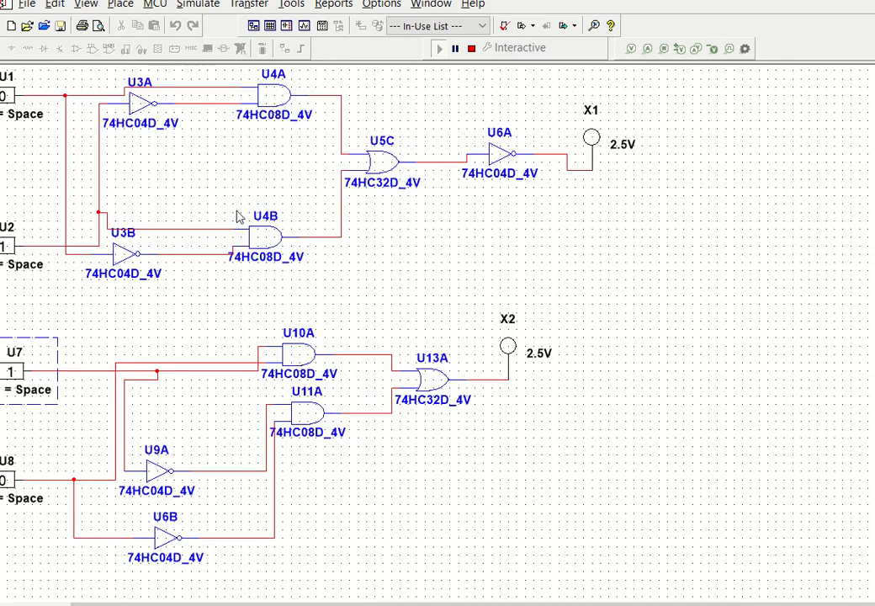
pyautogui.scroll(-1, 239, 216)
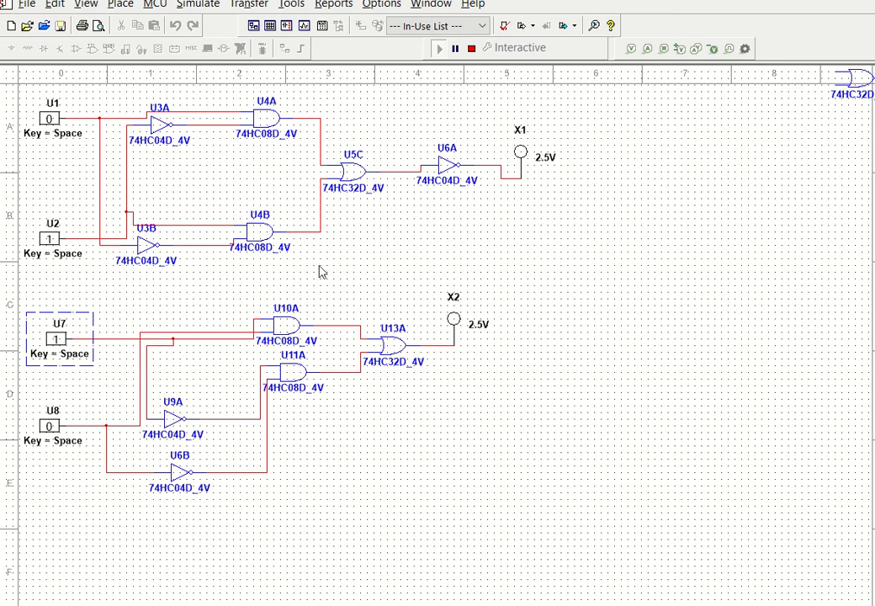
pyautogui.click(837, 96)
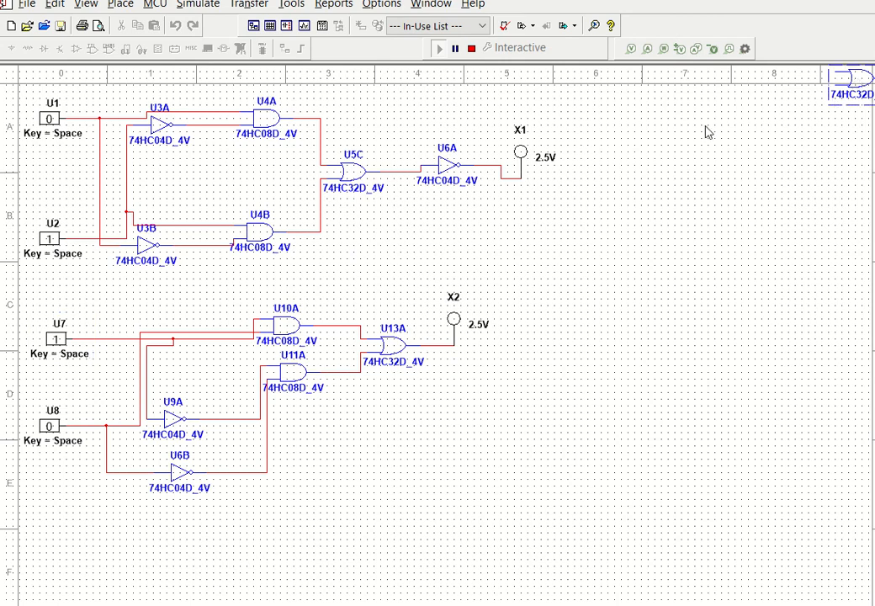
pyautogui.rightClick(842, 78)
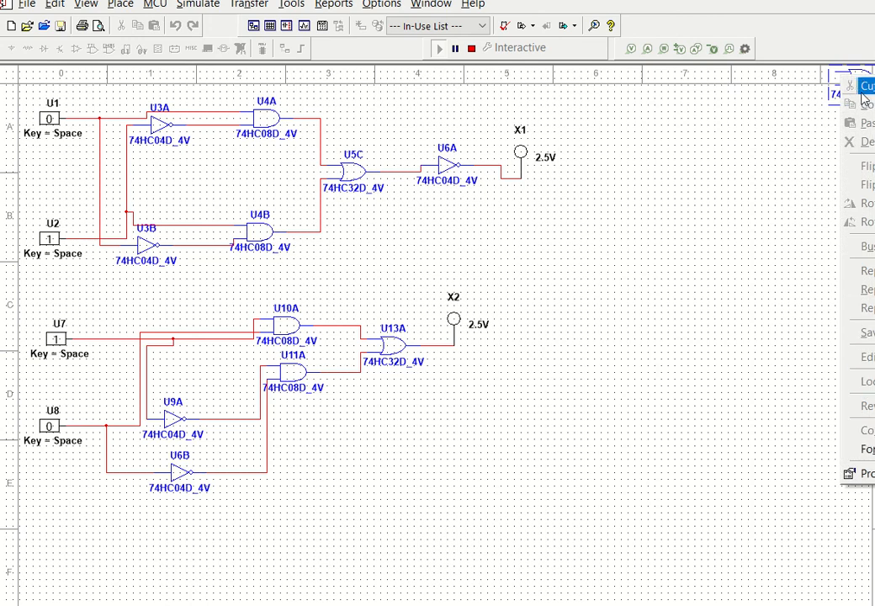
pyautogui.click(471, 48)
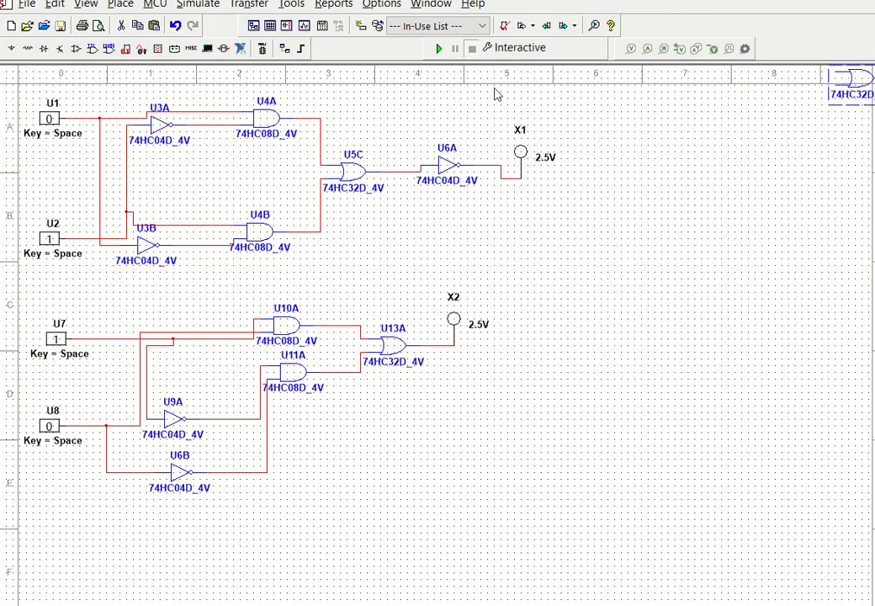
pyautogui.press('Delete')
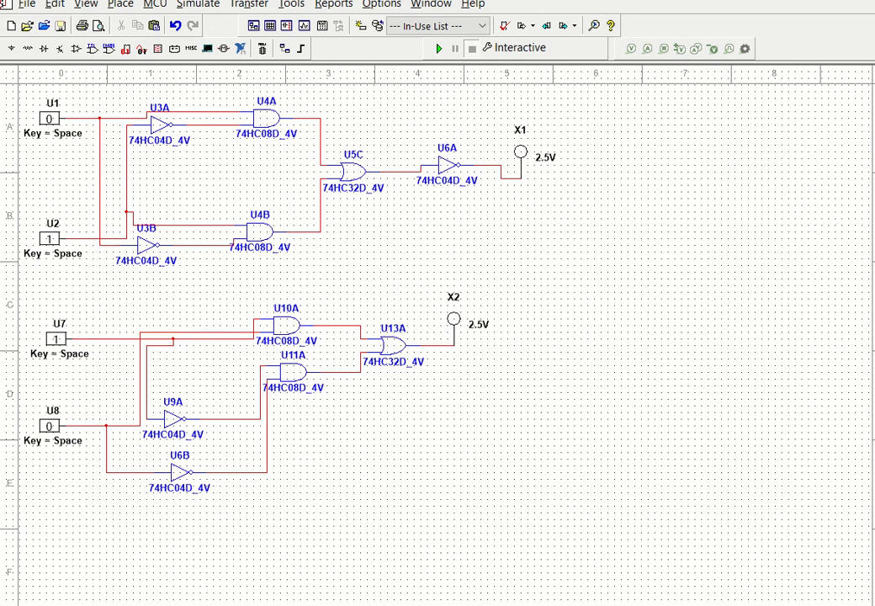
pyautogui.hotkey('alt', 'Tab')
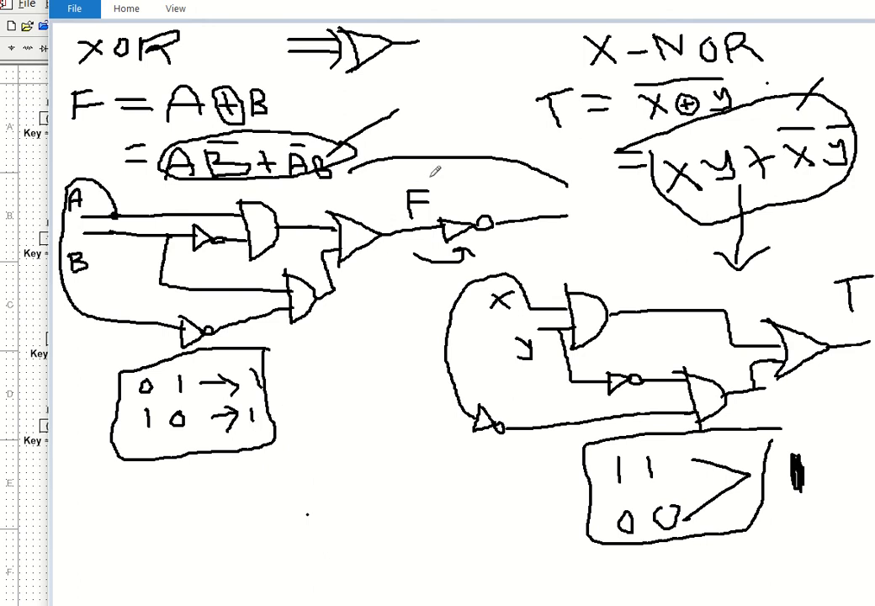
pyautogui.click(28, 500)
pyautogui.moveTo(28, 500); pyautogui.dragTo(306, 498)
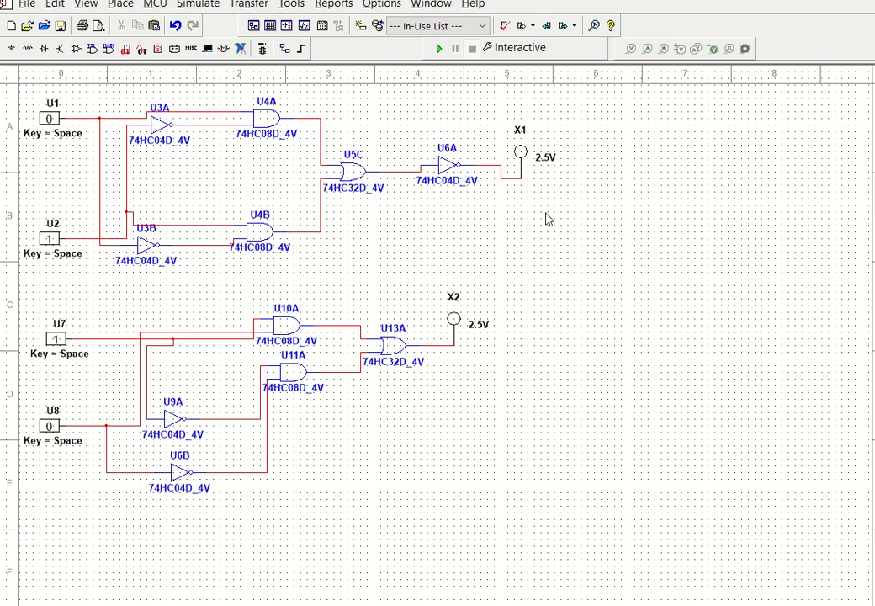